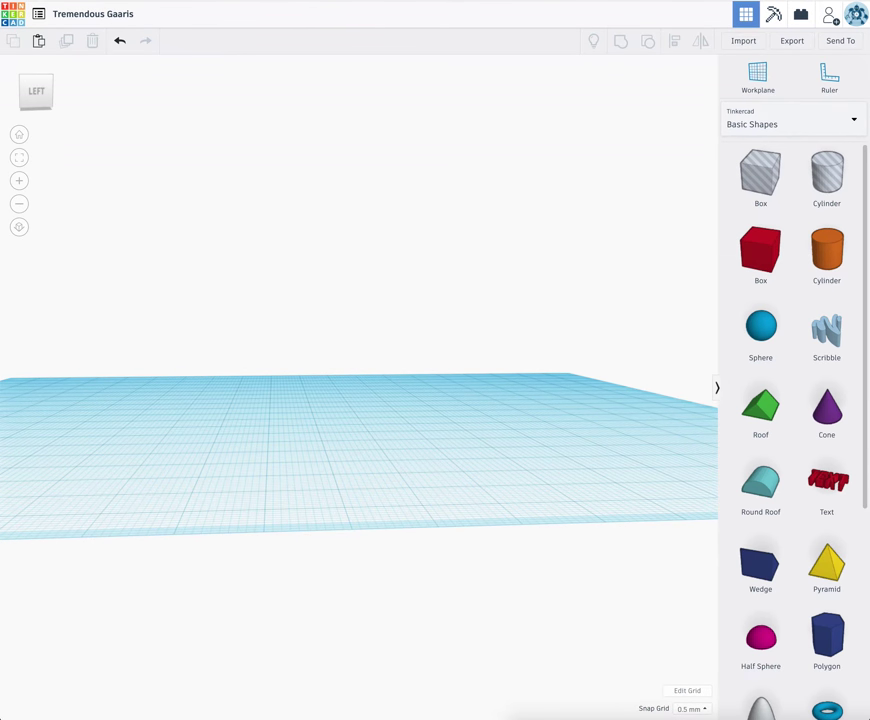
Orbit the empty workplane to look down on it from above, then zoom out
{"action": "right_click_drag", "start_coordinate": [450, 305], "coordinate": [153, 336]}
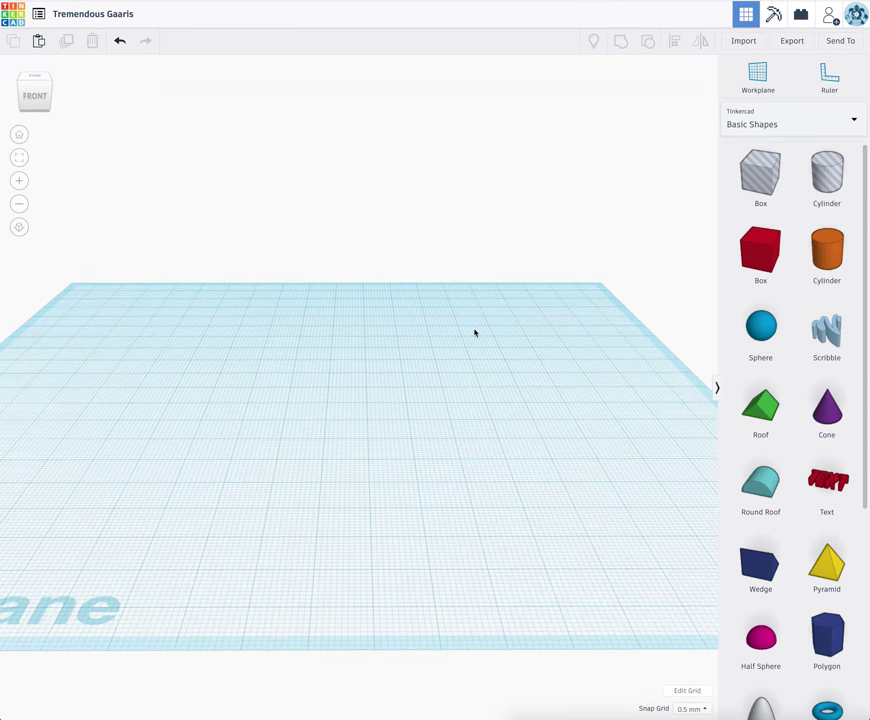
{"action": "scroll", "coordinate": [452, 293], "scroll_direction": "down", "scroll_amount": 3}
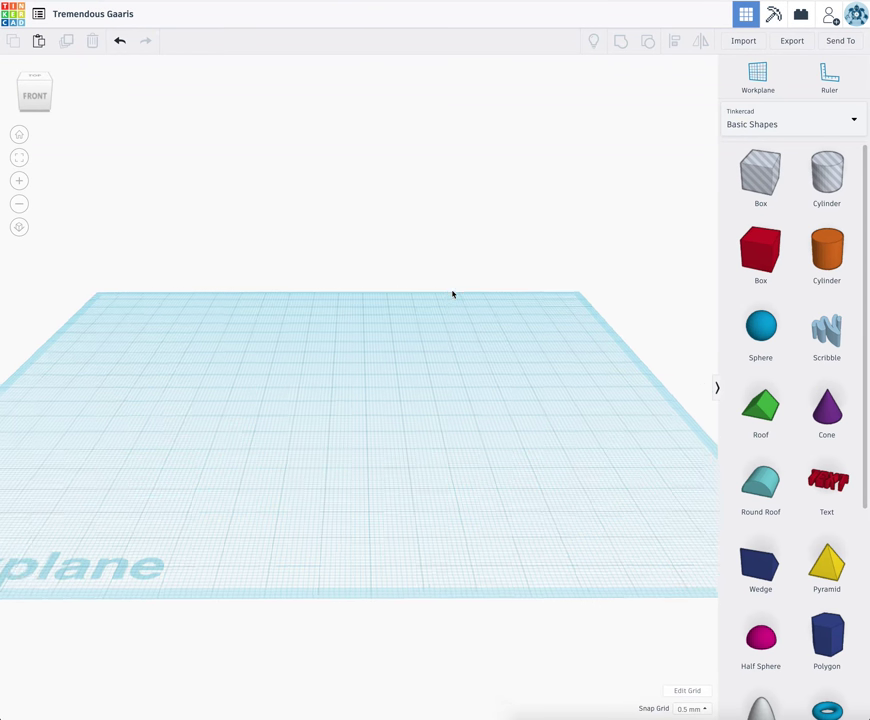
Change the design title to 'Tombstone - Handforth - Version 1'
{"action": "left_click", "coordinate": [103, 14]}
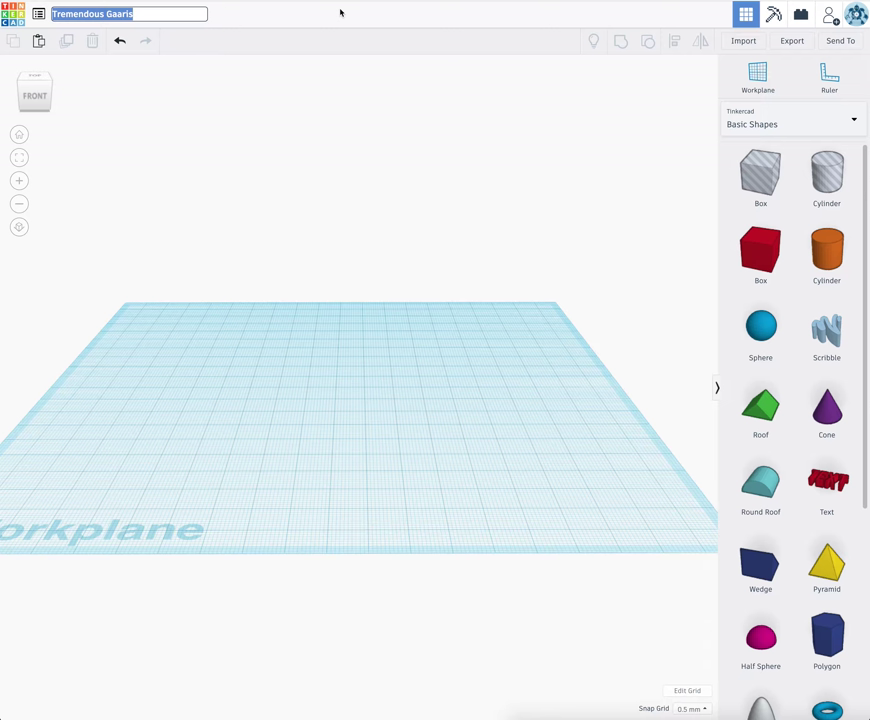
{"action": "type", "text": "Tomb"}
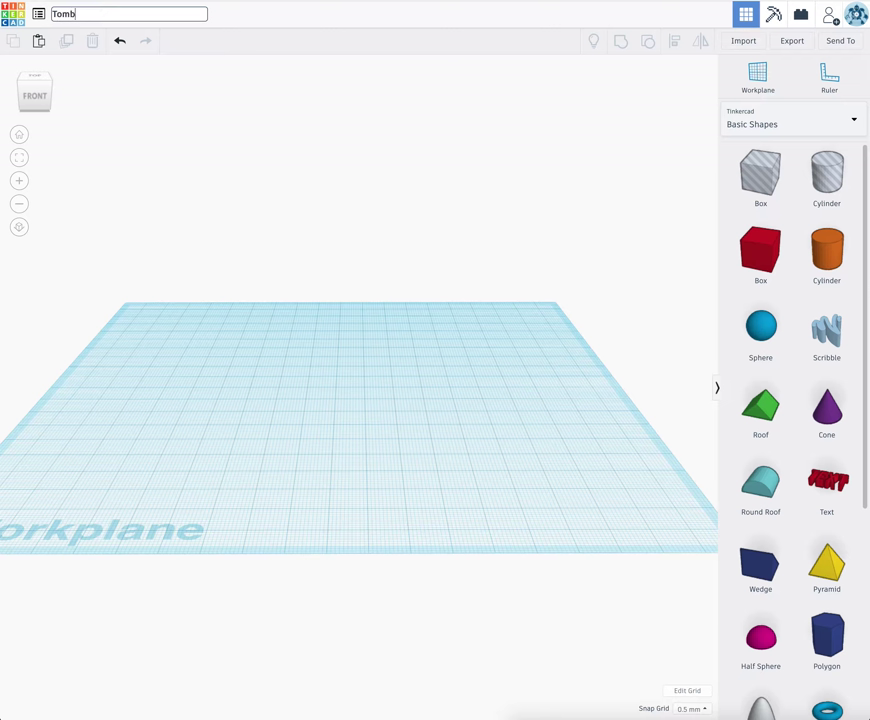
{"action": "type", "text": "stone - Handforth - Version 1"}
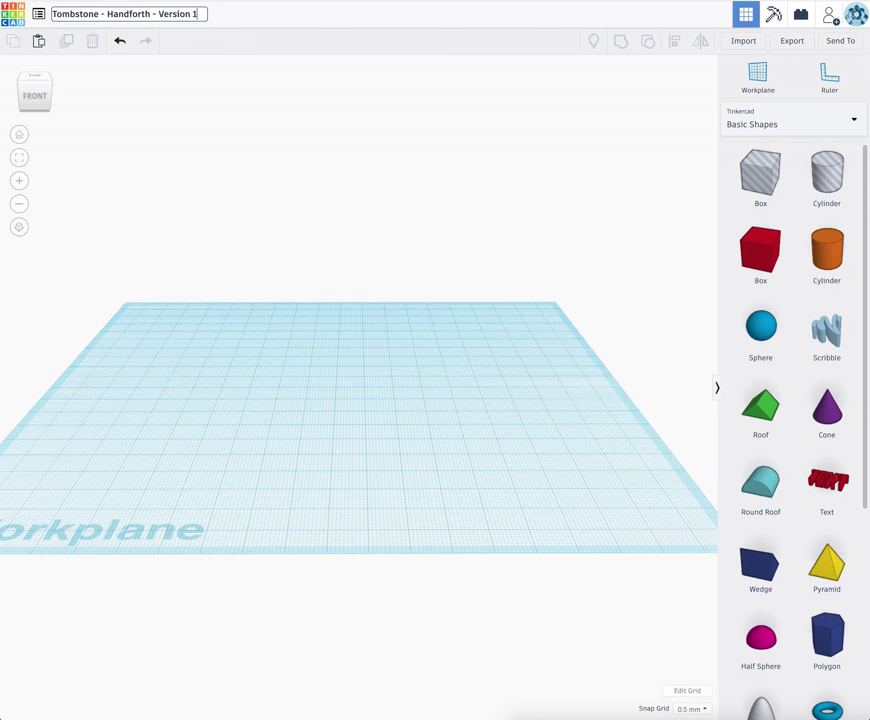
{"action": "key", "text": "Return"}
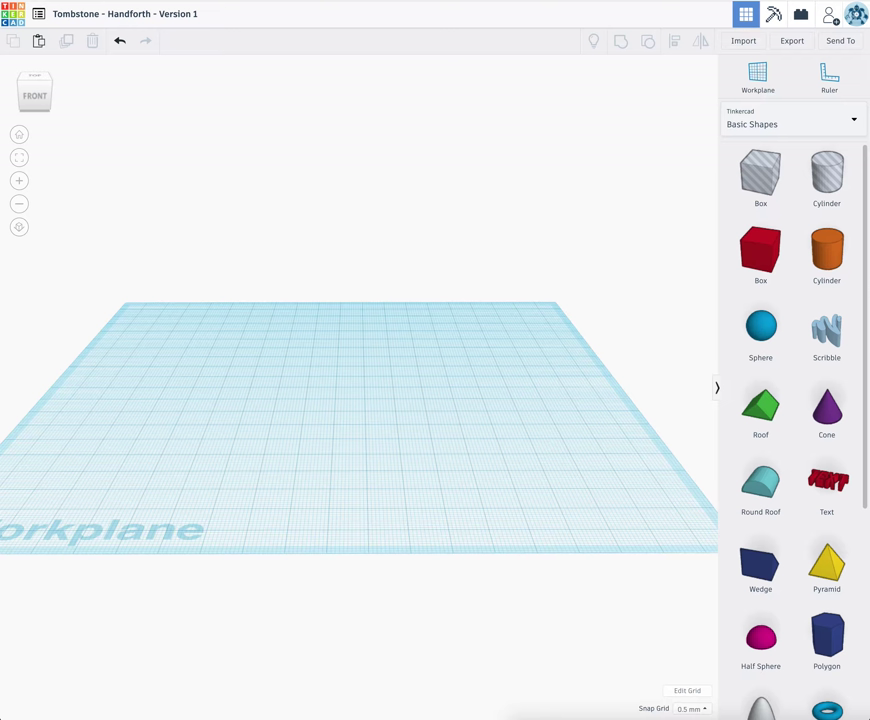
Drop a solid red Box at the centre of the workplane
{"action": "left_click", "coordinate": [769, 251]}
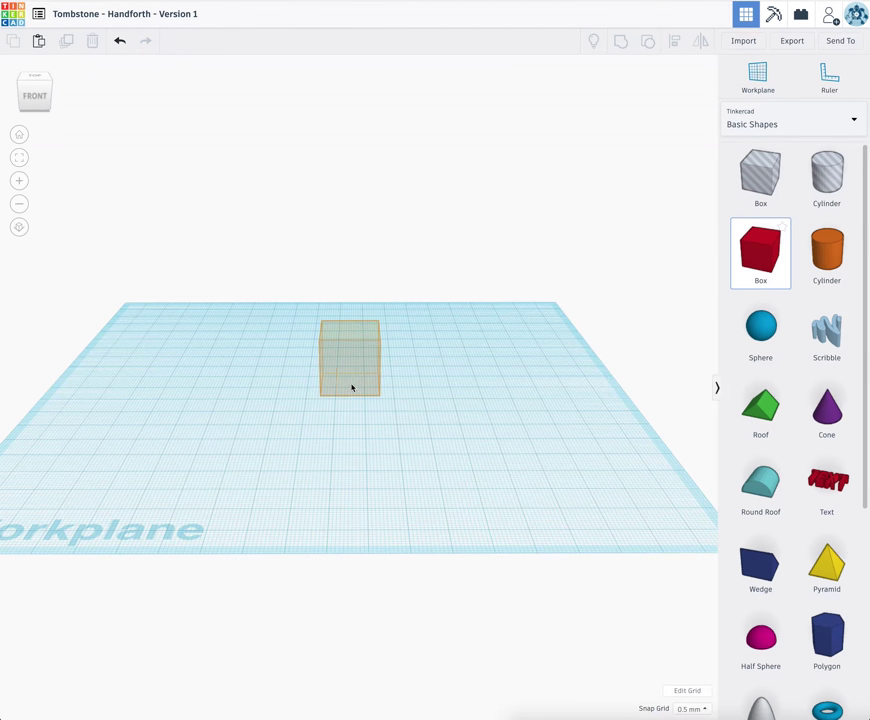
{"action": "left_click", "coordinate": [351, 387]}
{"action": "scroll", "coordinate": [383, 375], "scroll_direction": "up", "scroll_amount": 2}
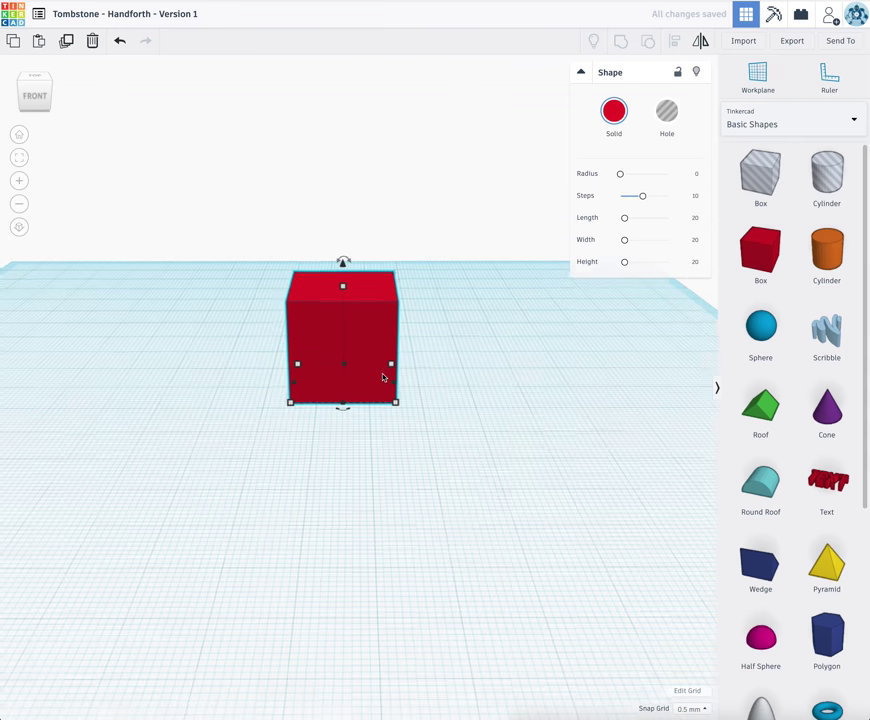
{"action": "scroll", "coordinate": [383, 377], "scroll_direction": "up", "scroll_amount": 2}
{"action": "scroll", "coordinate": [383, 378], "scroll_direction": "down", "scroll_amount": 4}
{"action": "scroll", "coordinate": [375, 380], "scroll_direction": "up", "scroll_amount": 2}
{"action": "left_click", "coordinate": [368, 381]}
{"action": "scroll", "coordinate": [363, 431], "scroll_direction": "up", "scroll_amount": 1}
{"action": "scroll", "coordinate": [340, 422], "scroll_direction": "down", "scroll_amount": 1}
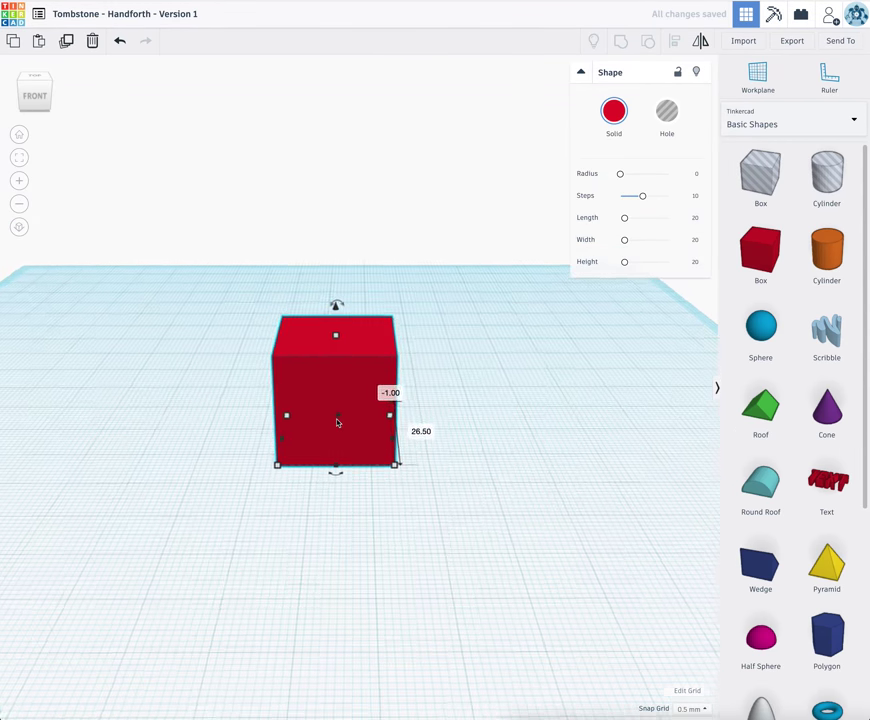
{"action": "scroll", "coordinate": [337, 422], "scroll_direction": "up", "scroll_amount": 1}
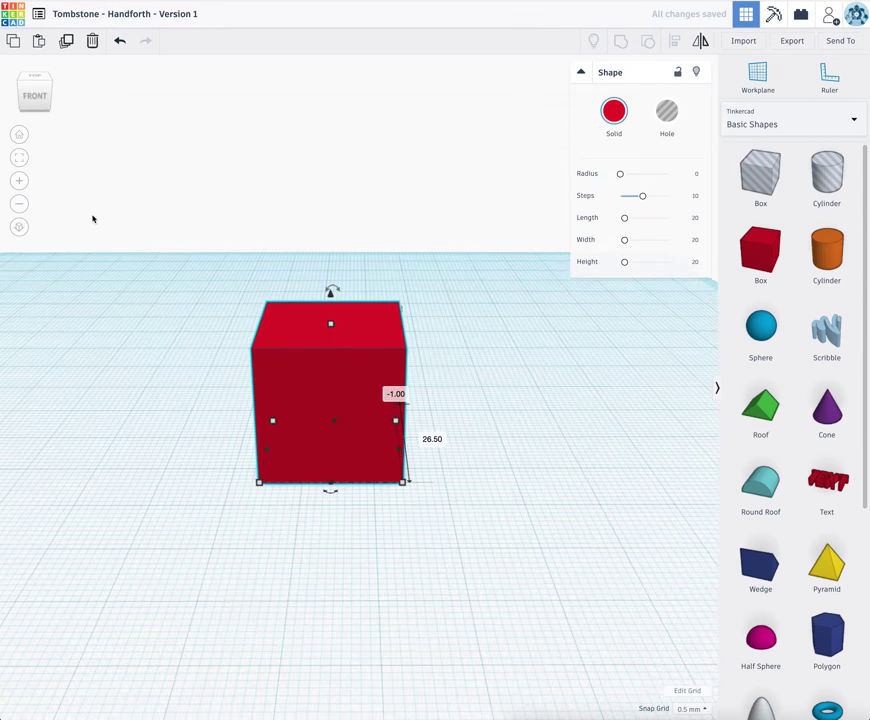
Fit the view to the red box, deselect it, and orbit down near ground level
{"action": "left_click", "coordinate": [19, 158]}
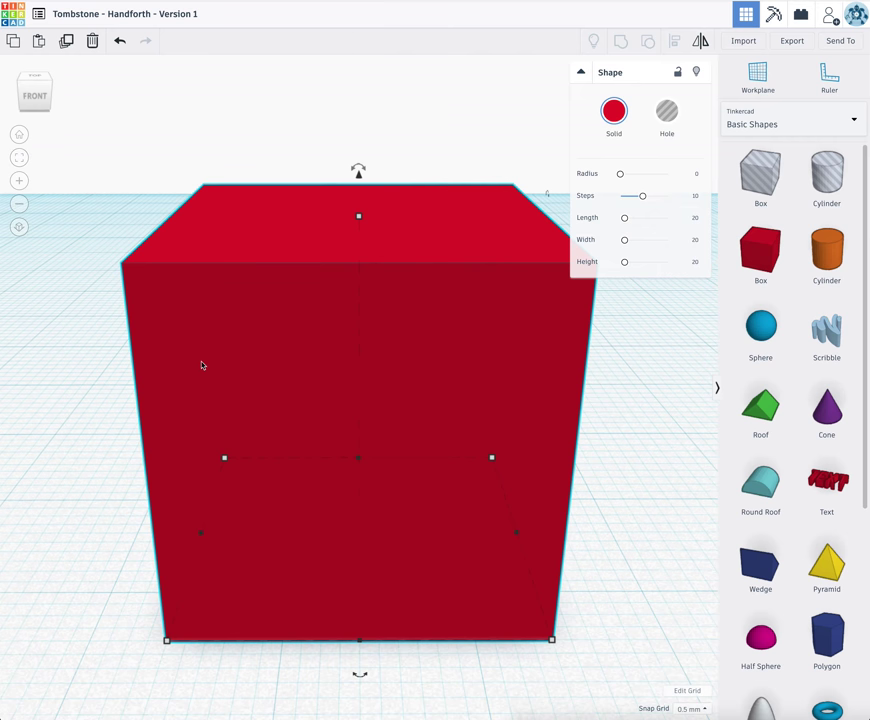
{"action": "scroll", "coordinate": [569, 381], "scroll_direction": "down", "scroll_amount": 3}
{"action": "left_click", "coordinate": [658, 416]}
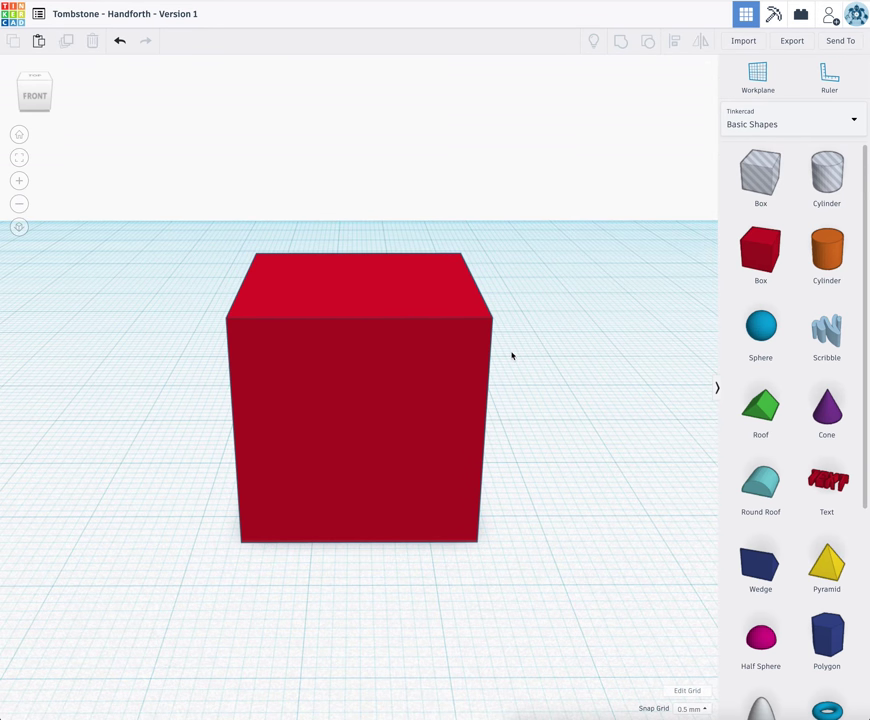
{"action": "scroll", "coordinate": [512, 355], "scroll_direction": "down", "scroll_amount": 2}
{"action": "scroll", "coordinate": [499, 359], "scroll_direction": "up", "scroll_amount": 3}
{"action": "scroll", "coordinate": [499, 359], "scroll_direction": "down", "scroll_amount": 3}
{"action": "scroll", "coordinate": [454, 359], "scroll_direction": "down", "scroll_amount": 1}
{"action": "scroll", "coordinate": [359, 379], "scroll_direction": "up", "scroll_amount": 3}
{"action": "scroll", "coordinate": [359, 379], "scroll_direction": "down", "scroll_amount": 4}
{"action": "right_click_drag", "start_coordinate": [440, 382], "coordinate": [454, 354]}
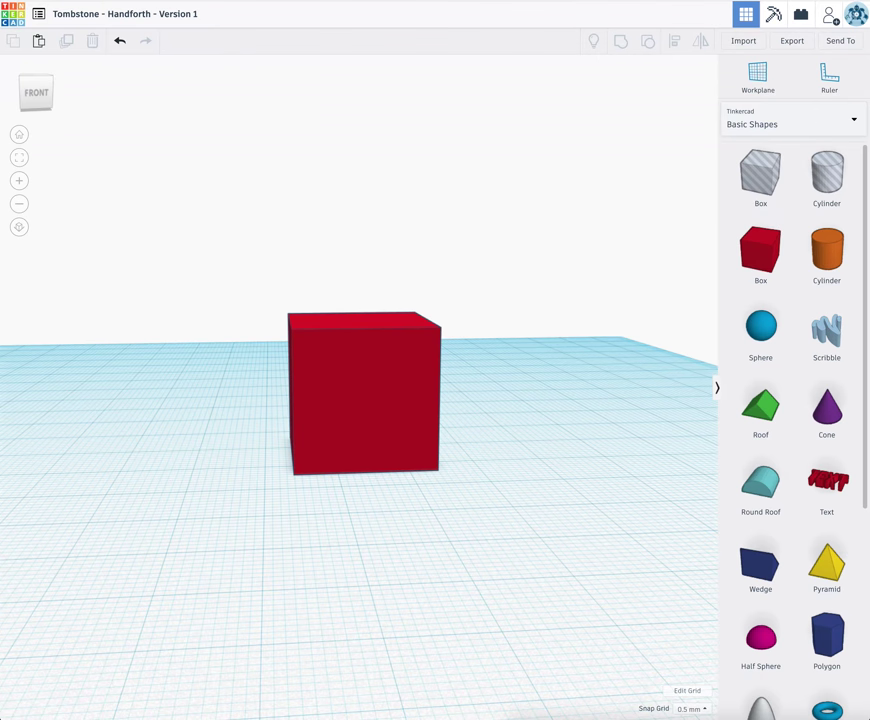
Resize the red box to height 10, width 22 and depth 22
{"action": "left_click", "coordinate": [345, 407]}
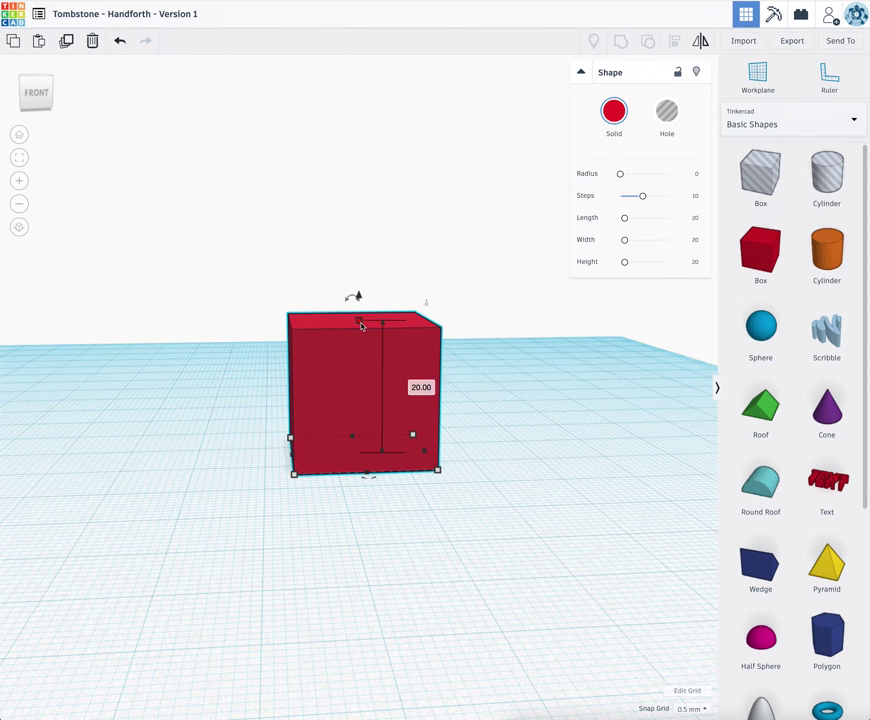
{"action": "scroll", "coordinate": [420, 386], "scroll_direction": "down", "scroll_amount": 2}
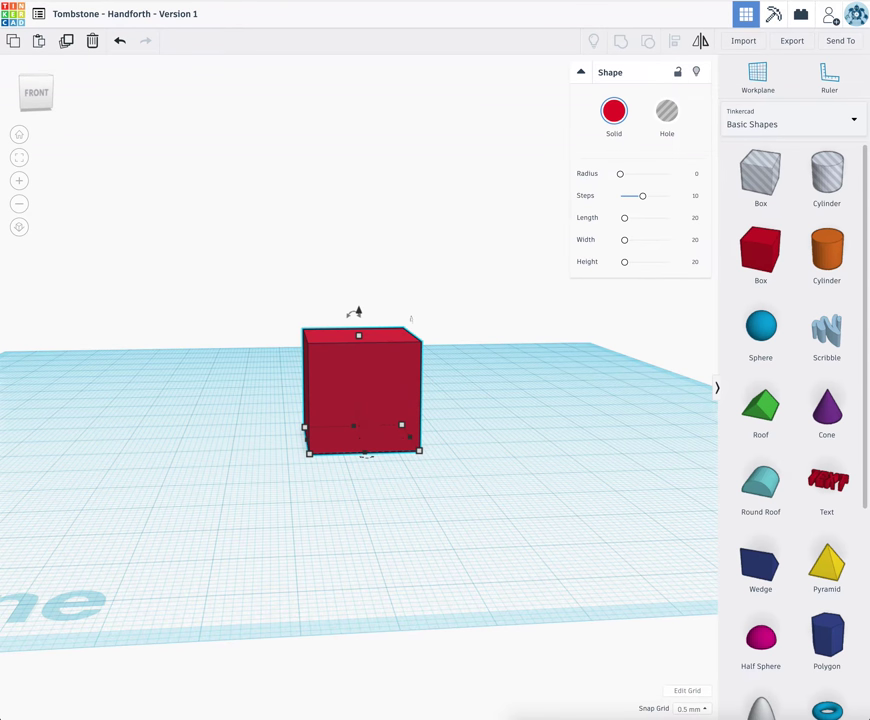
{"action": "right_click_drag", "start_coordinate": [459, 486], "coordinate": [414, 468]}
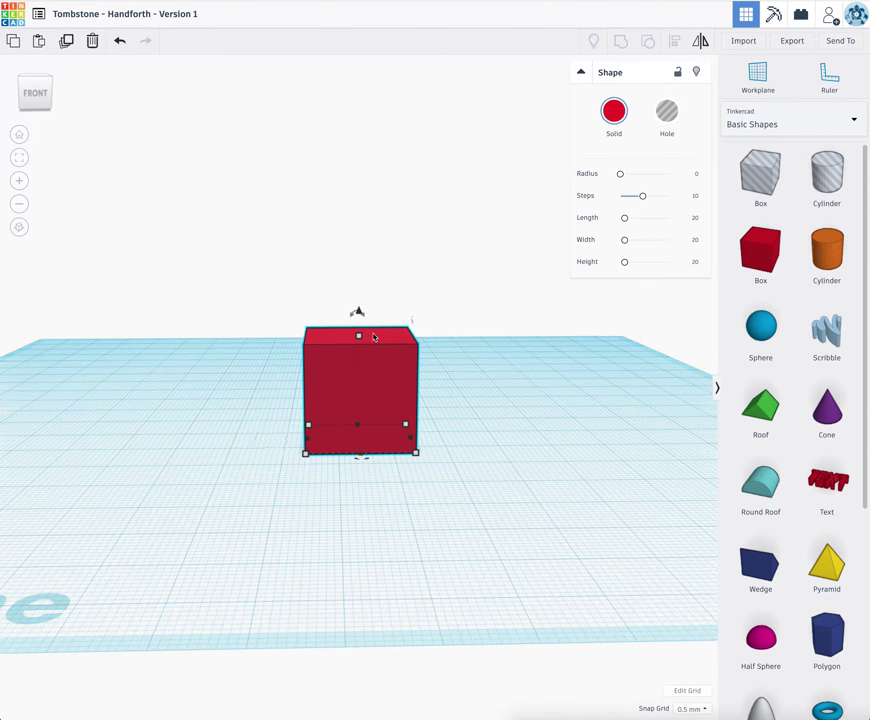
{"action": "scroll", "coordinate": [359, 344], "scroll_direction": "down", "scroll_amount": 2}
{"action": "scroll", "coordinate": [359, 340], "scroll_direction": "up", "scroll_amount": 2}
{"action": "scroll", "coordinate": [360, 350], "scroll_direction": "down", "scroll_amount": 4}
{"action": "scroll", "coordinate": [361, 373], "scroll_direction": "up", "scroll_amount": 5}
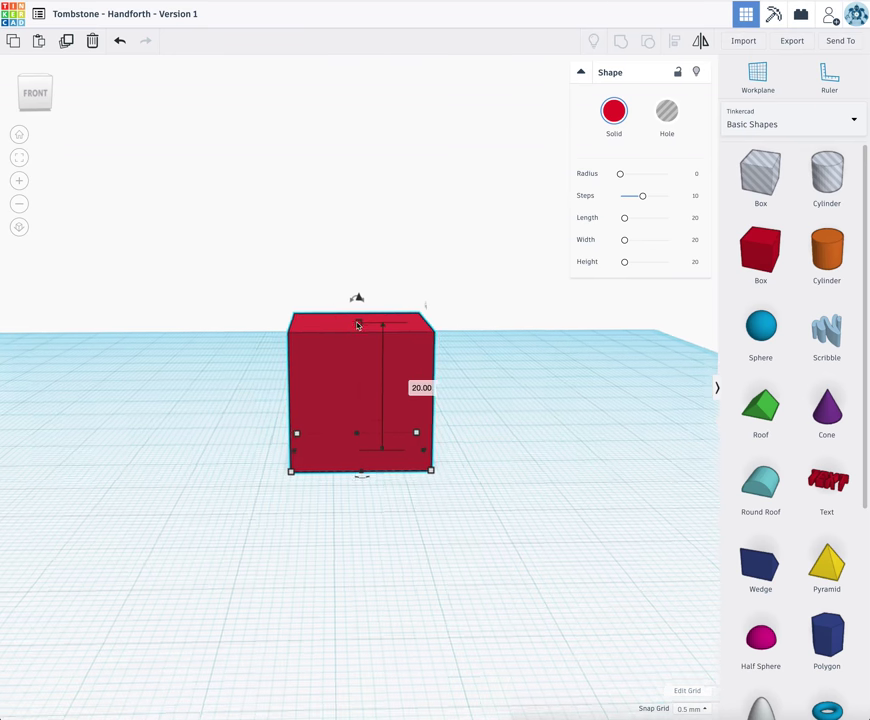
{"action": "left_click_drag", "start_coordinate": [359, 316], "coordinate": [362, 391]}
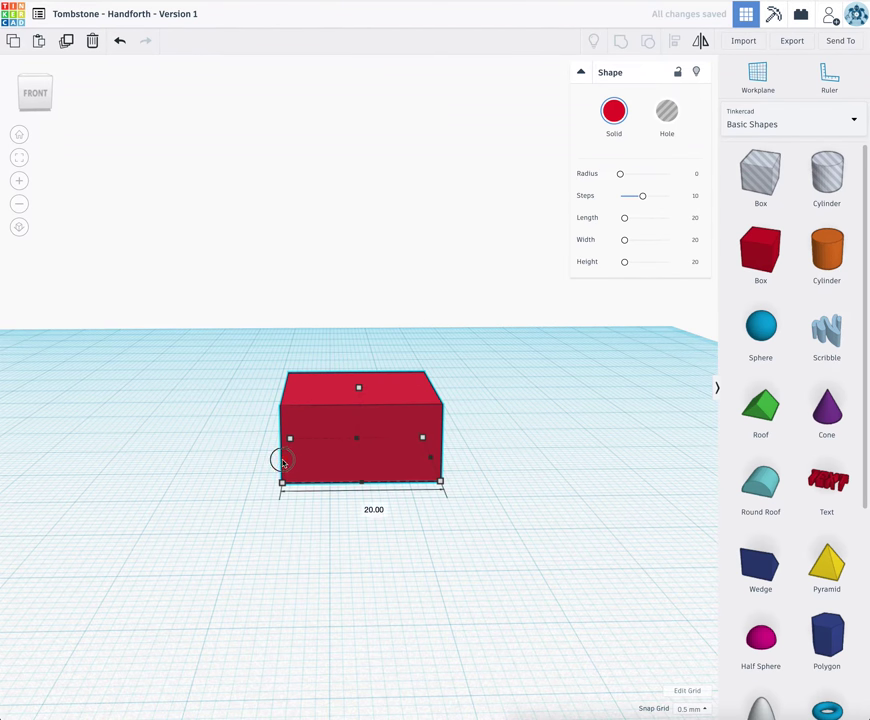
{"action": "left_click_drag", "start_coordinate": [282, 462], "coordinate": [273, 462]}
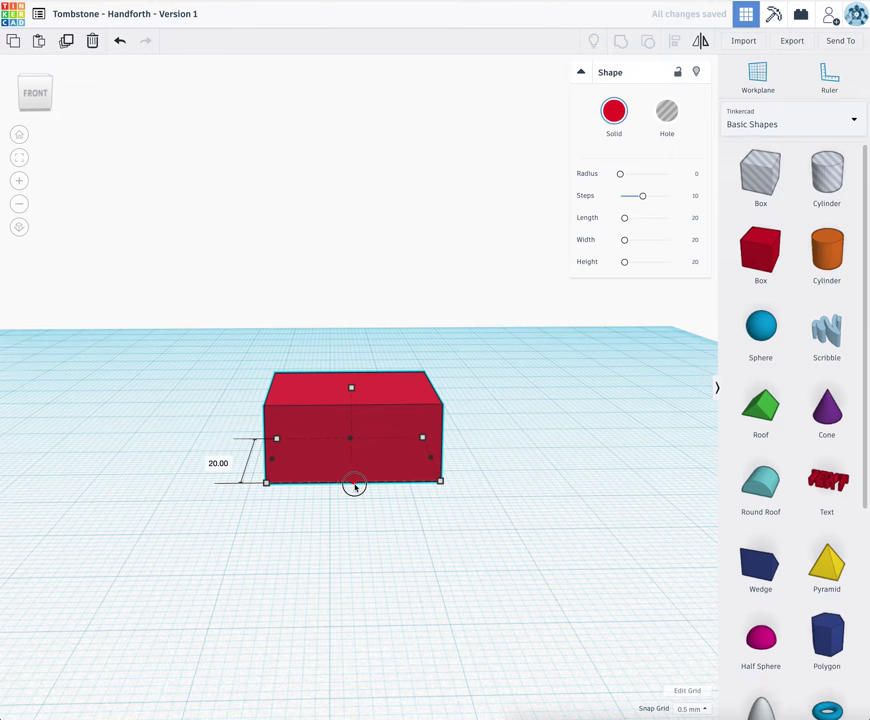
{"action": "left_click_drag", "start_coordinate": [355, 487], "coordinate": [353, 488]}
{"action": "scroll", "coordinate": [415, 487], "scroll_direction": "up", "scroll_amount": 2}
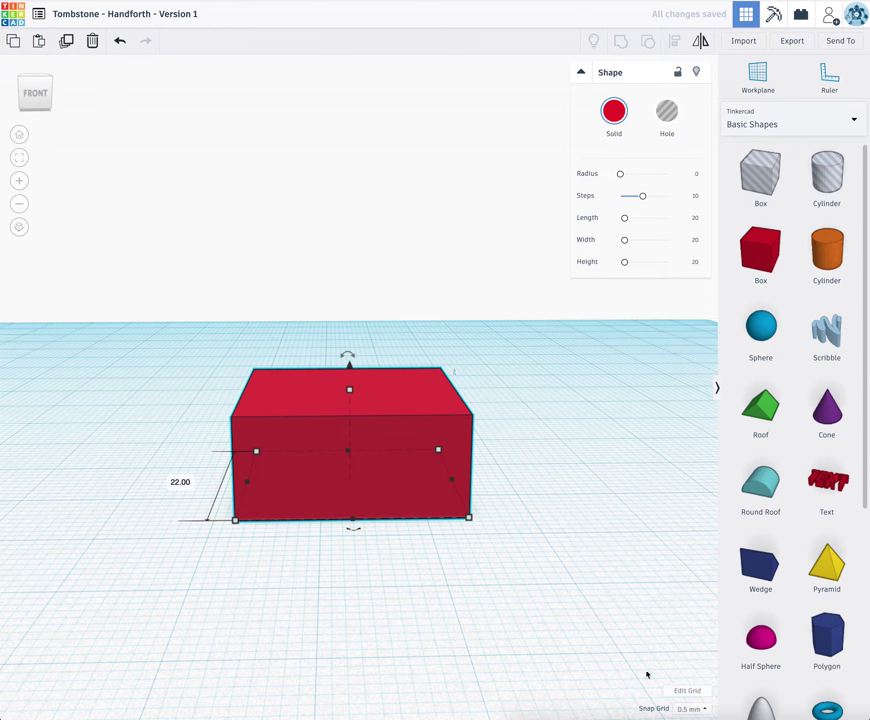
Choose 1.0 mm in the Snap Grid dropdown
{"action": "left_click", "coordinate": [706, 709]}
{"action": "left_click", "coordinate": [687, 656]}
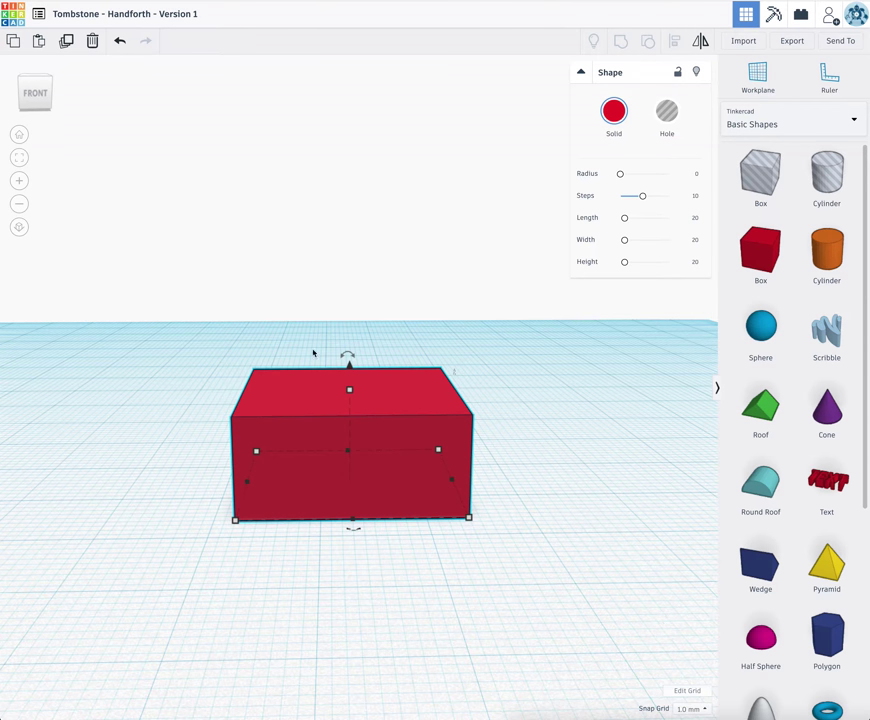
{"action": "left_click", "coordinate": [688, 709]}
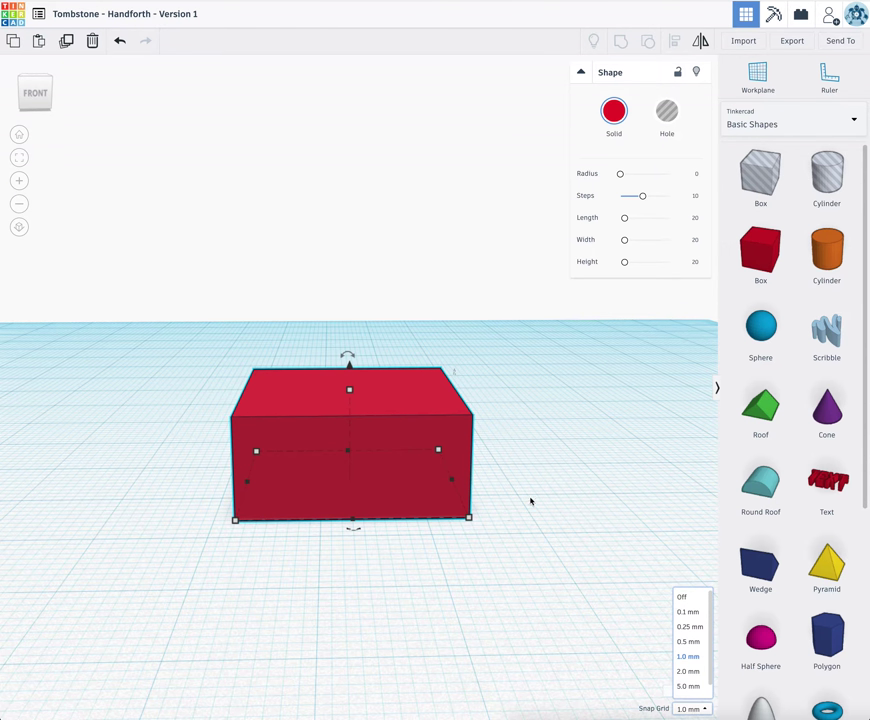
{"action": "left_click", "coordinate": [689, 658]}
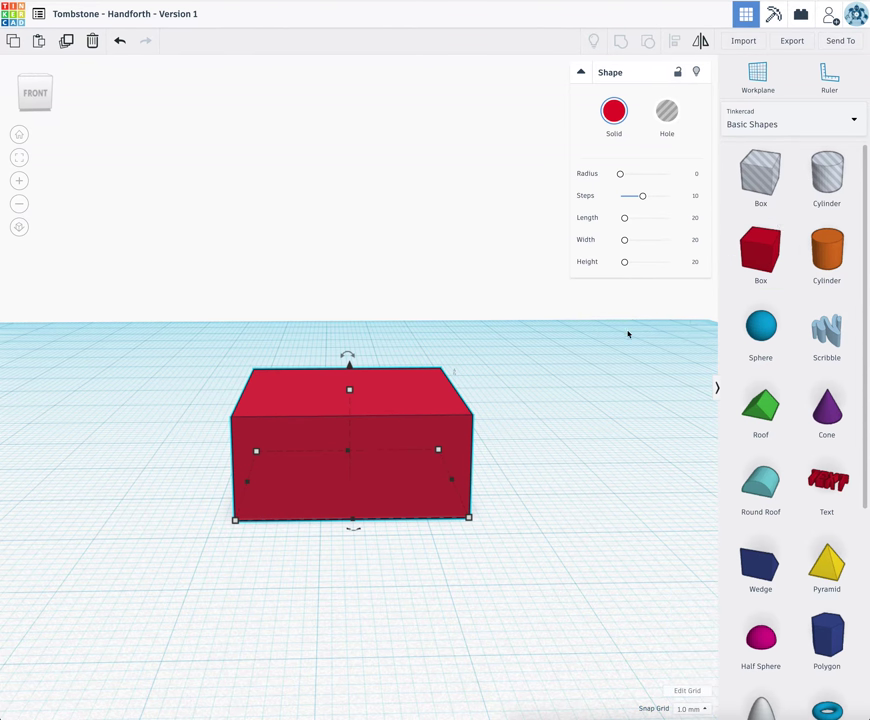
{"action": "scroll", "coordinate": [631, 501], "scroll_direction": "down", "scroll_amount": 2}
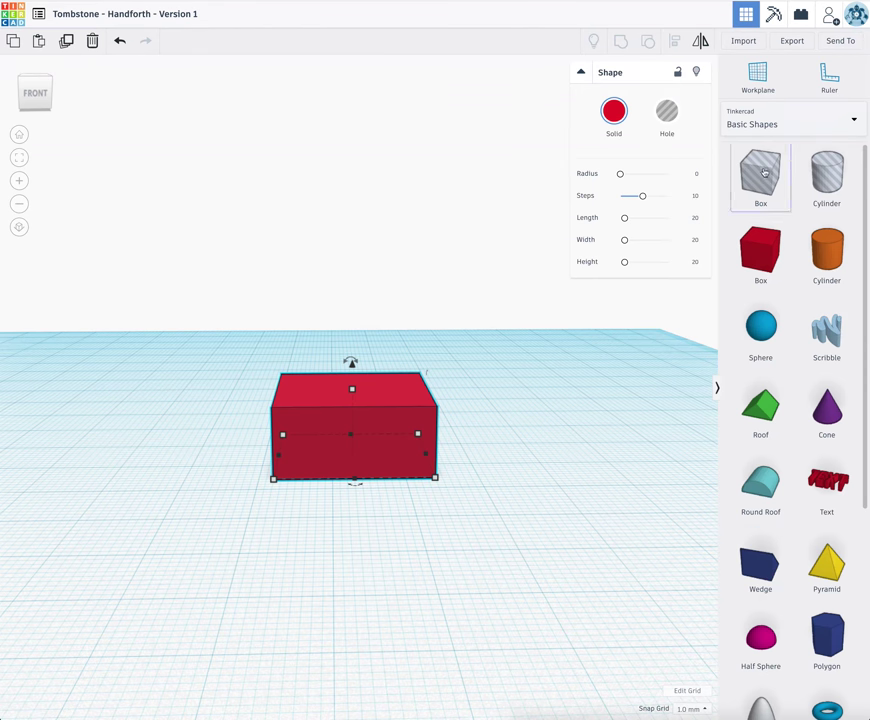
{"action": "left_click", "coordinate": [667, 114]}
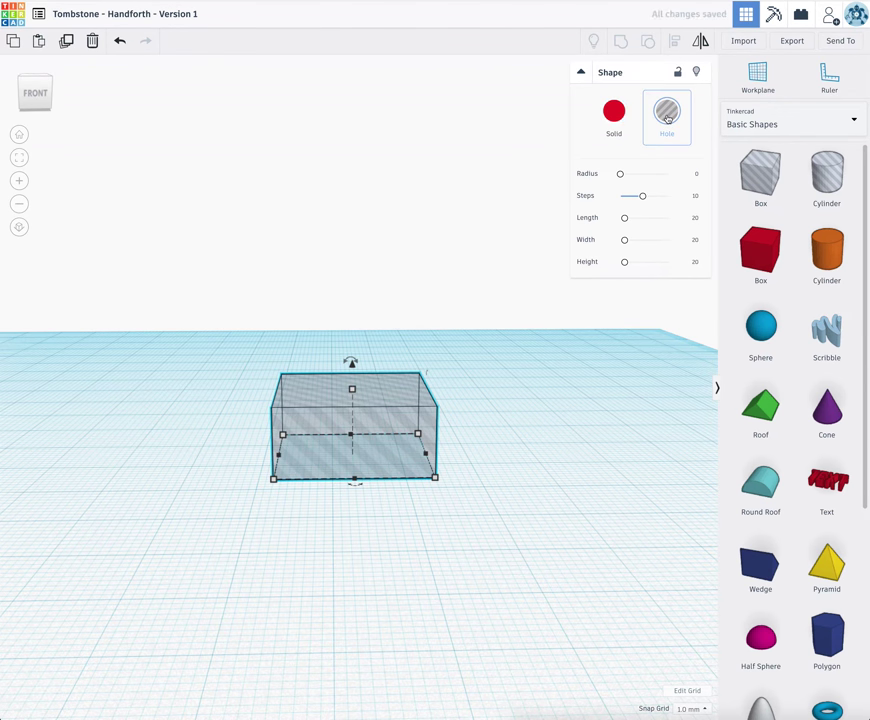
{"action": "left_click", "coordinate": [614, 112]}
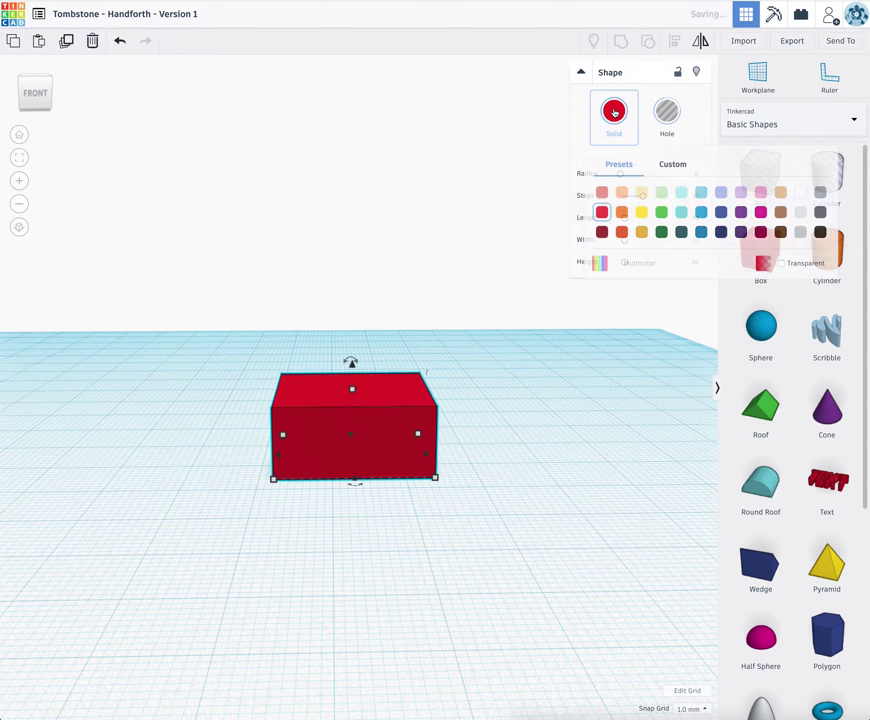
{"action": "right_click_drag", "start_coordinate": [583, 396], "coordinate": [532, 431]}
{"action": "left_click", "coordinate": [533, 436]}
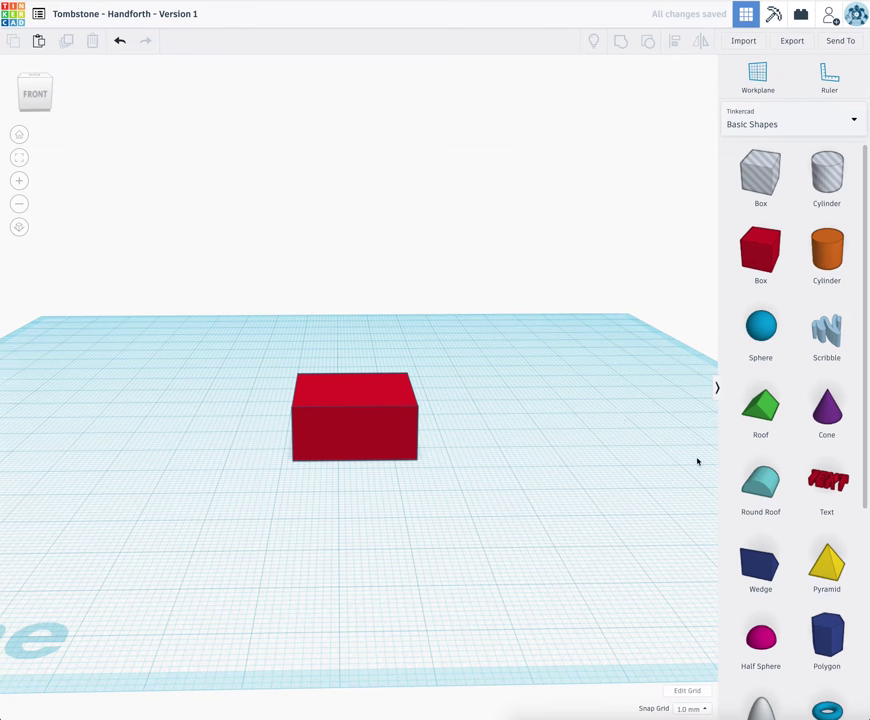
Place a blue Wedge to the right of the red box
{"action": "left_click", "coordinate": [771, 590]}
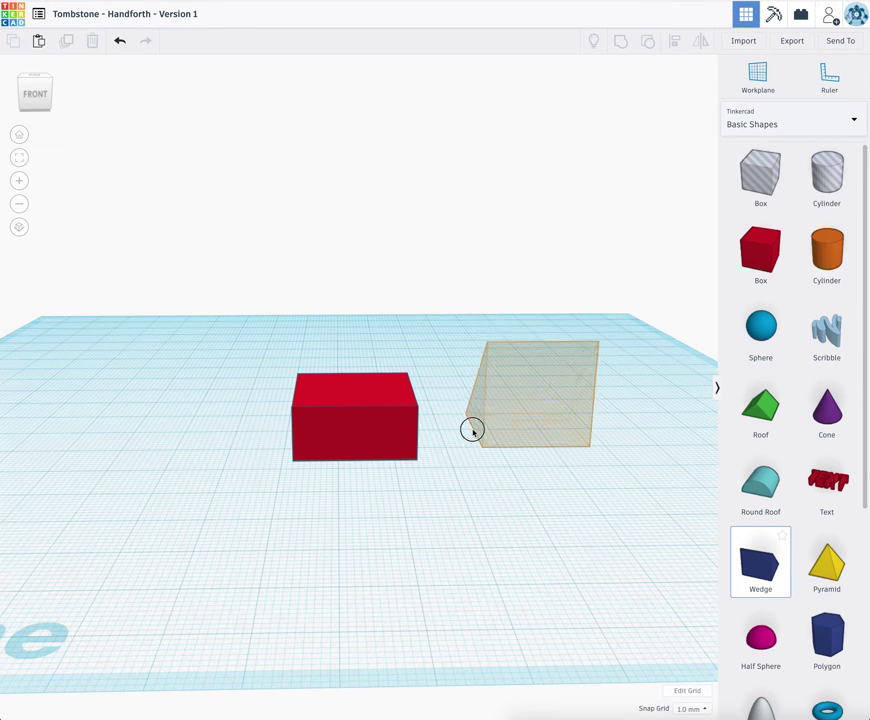
{"action": "left_click_drag", "start_coordinate": [472, 430], "coordinate": [484, 464]}
{"action": "scroll", "coordinate": [484, 464], "scroll_direction": "up", "scroll_amount": 1}
{"action": "scroll", "coordinate": [484, 464], "scroll_direction": "down", "scroll_amount": 3}
{"action": "scroll", "coordinate": [484, 464], "scroll_direction": "up", "scroll_amount": 2}
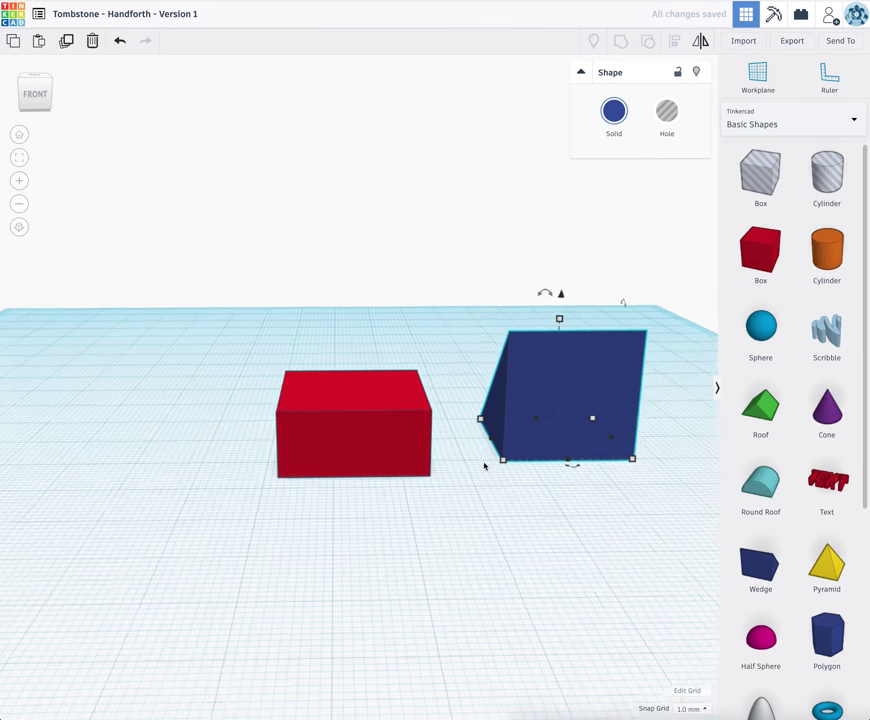
{"action": "scroll", "coordinate": [552, 460], "scroll_direction": "down", "scroll_amount": 1}
{"action": "mouse_move", "coordinate": [571, 458]}
{"action": "left_mouse_down"}
{"action": "mouse_move", "coordinate": [577, 453]}
{"action": "mouse_move", "coordinate": [570, 459]}
{"action": "left_mouse_up"}
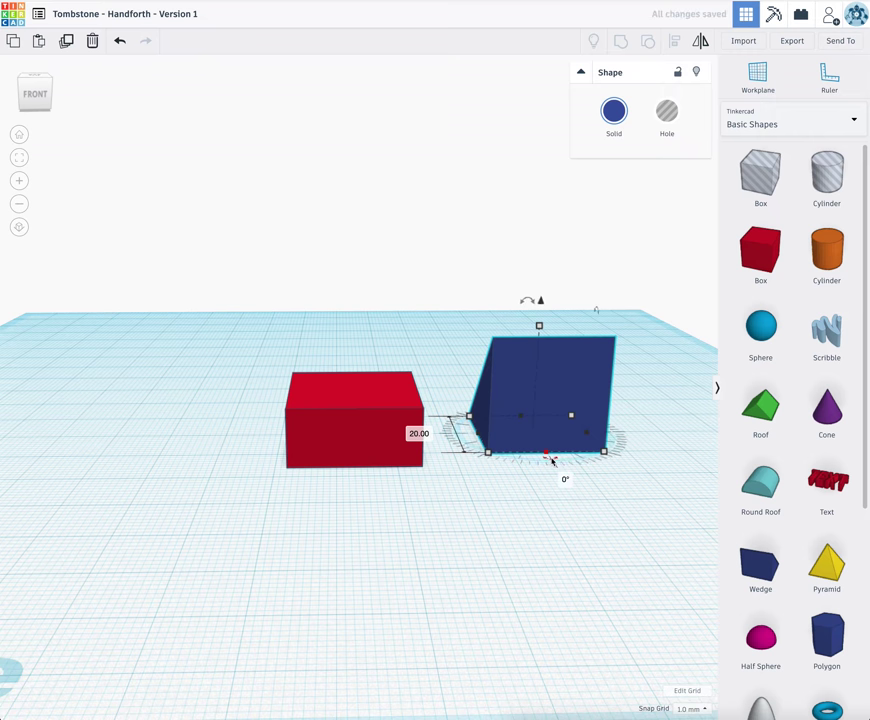
{"action": "scroll", "coordinate": [551, 460], "scroll_direction": "up", "scroll_amount": 2}
Try the wedge's rotation handles, leaving every angle at 0°, then deselect it
{"action": "left_click_drag", "start_coordinate": [616, 485], "coordinate": [549, 436]}
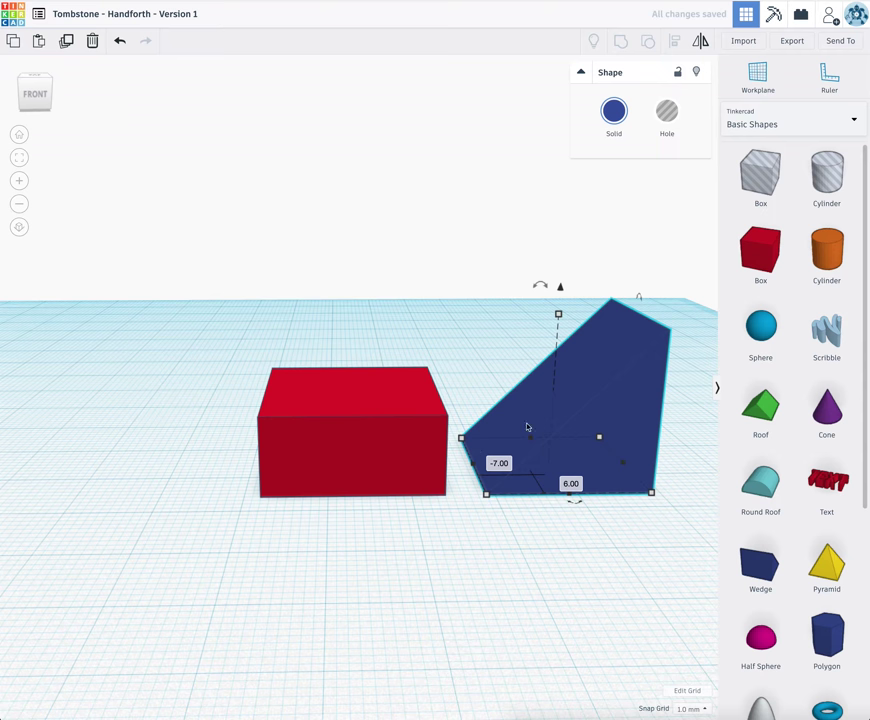
{"action": "left_click_drag", "start_coordinate": [577, 506], "coordinate": [577, 506]}
{"action": "left_click_drag", "start_coordinate": [639, 300], "coordinate": [639, 300]}
{"action": "left_click_drag", "start_coordinate": [540, 286], "coordinate": [540, 286]}
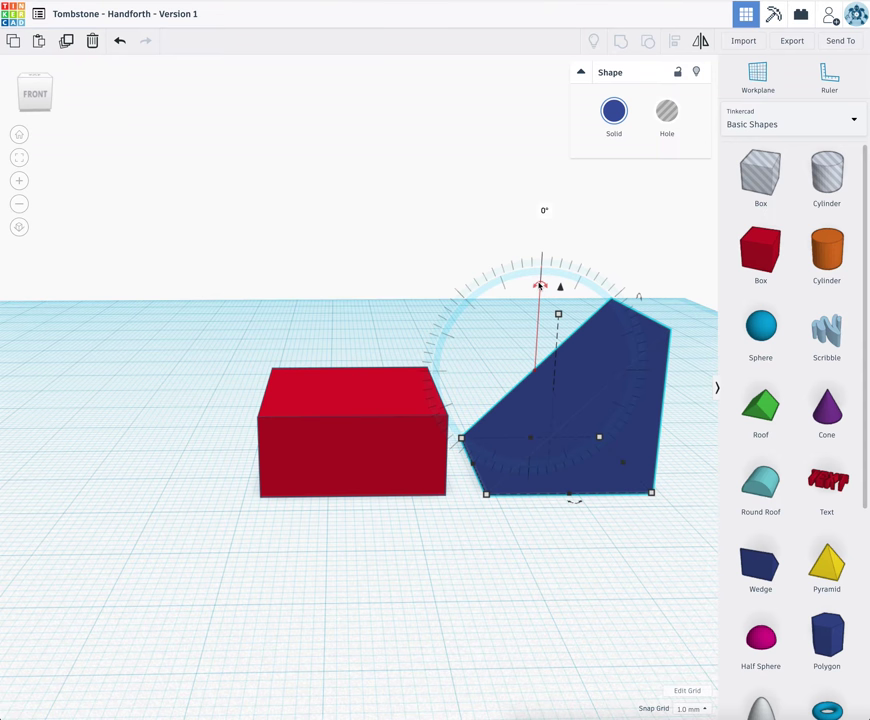
{"action": "left_click_drag", "start_coordinate": [540, 286], "coordinate": [462, 361]}
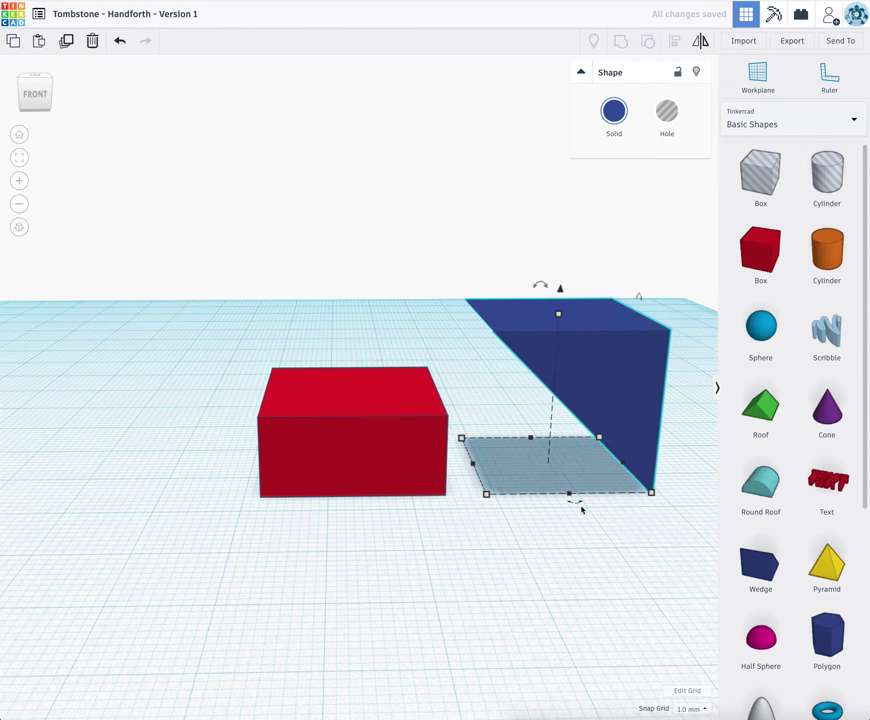
{"action": "left_click", "coordinate": [445, 320]}
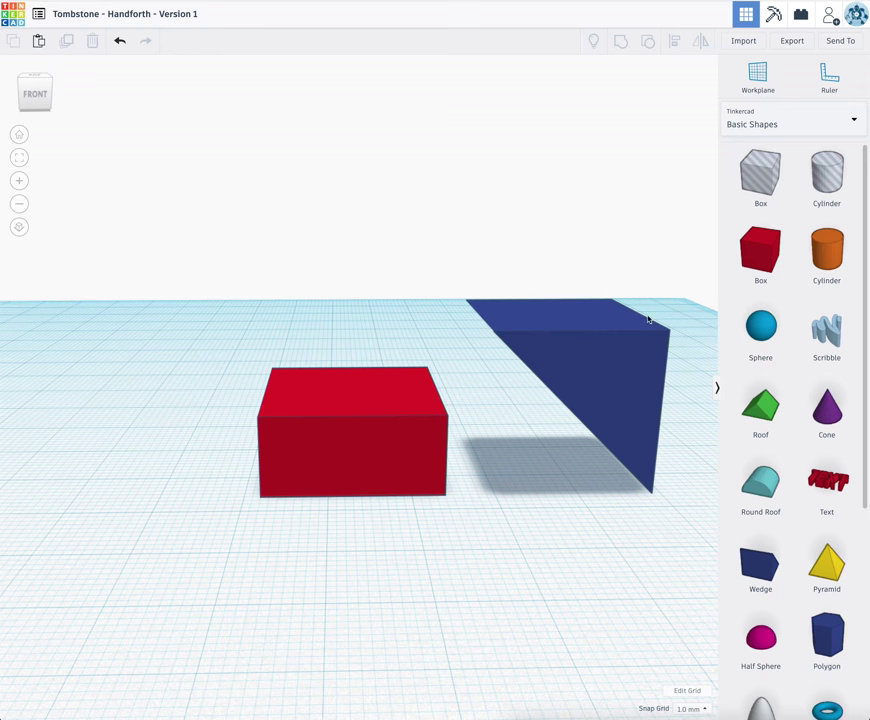
Set the blue wedge to length 22, height 10 and width 2
{"action": "right_click_drag", "start_coordinate": [651, 481], "coordinate": [548, 511]}
{"action": "left_click", "coordinate": [632, 399]}
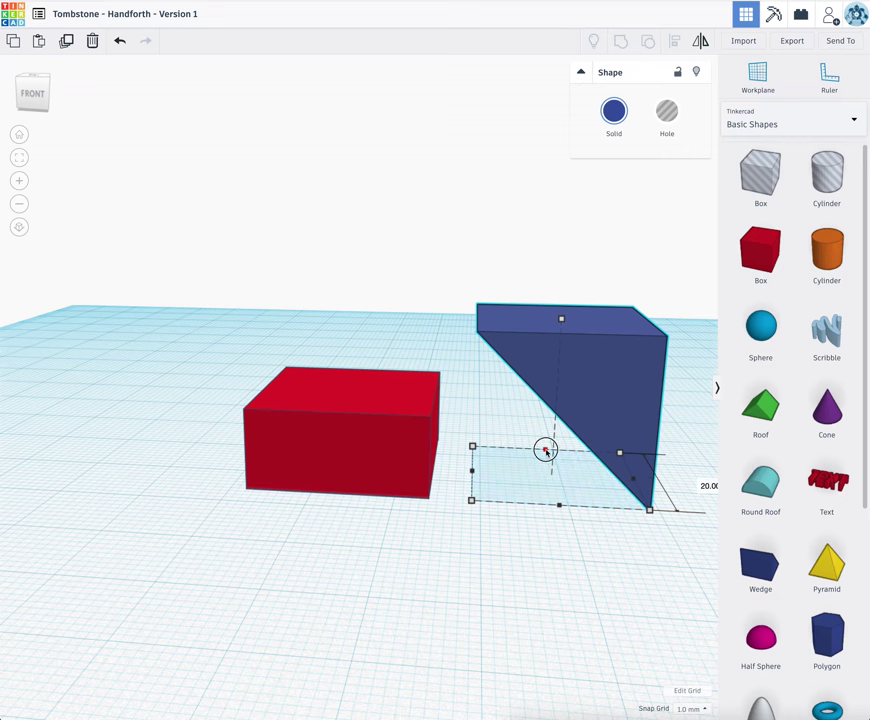
{"action": "left_click_drag", "start_coordinate": [545, 451], "coordinate": [545, 447]}
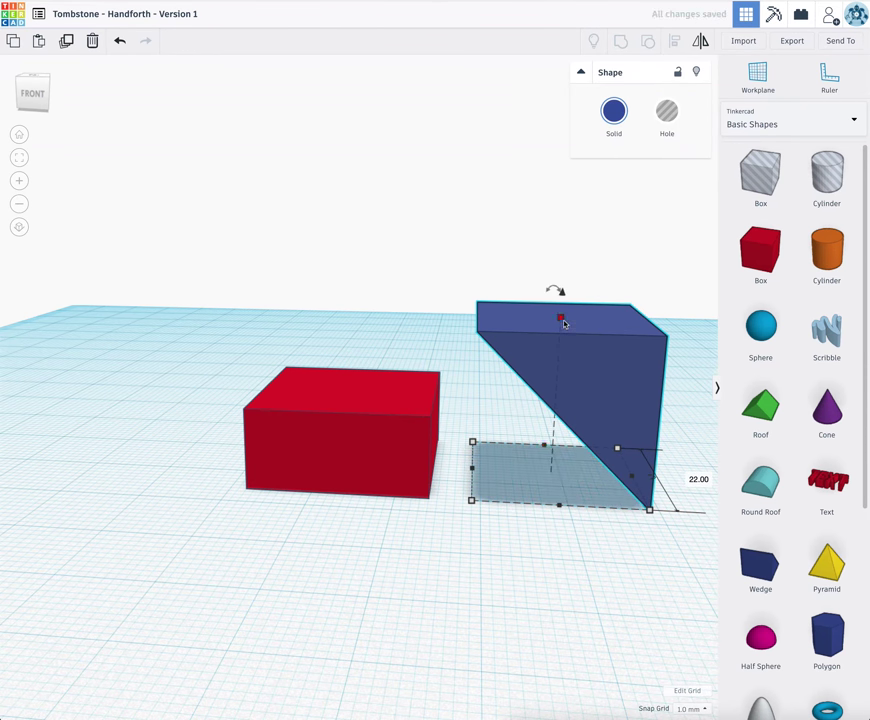
{"action": "left_click_drag", "start_coordinate": [565, 318], "coordinate": [570, 402]}
{"action": "left_click_drag", "start_coordinate": [472, 469], "coordinate": [621, 482]}
{"action": "left_click", "coordinate": [709, 467]}
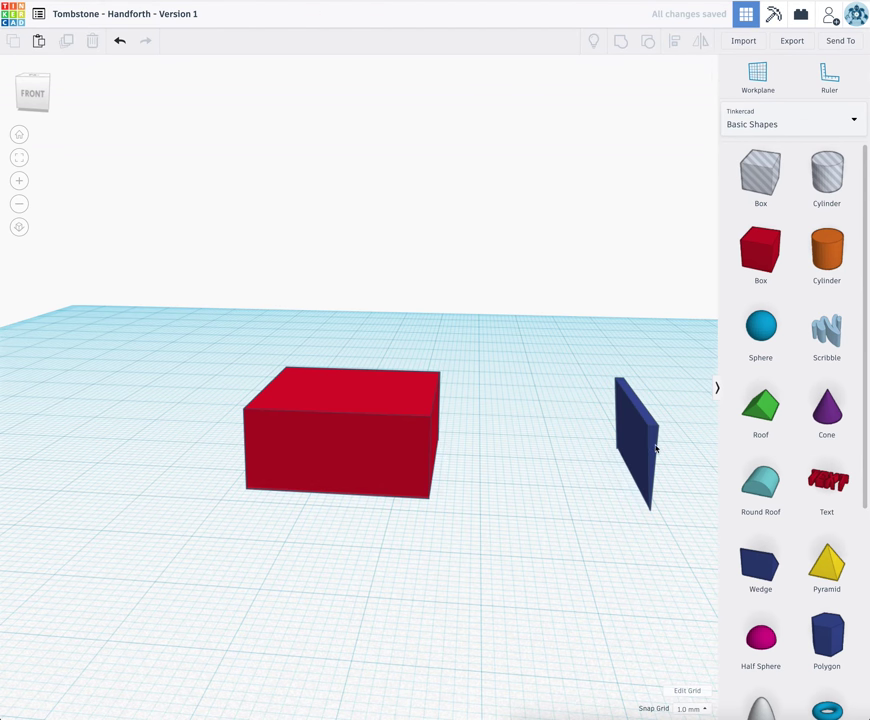
Convert the thin wedge to a hole and slide it against the red box's right face
{"action": "left_click", "coordinate": [655, 452]}
{"action": "left_click", "coordinate": [670, 117]}
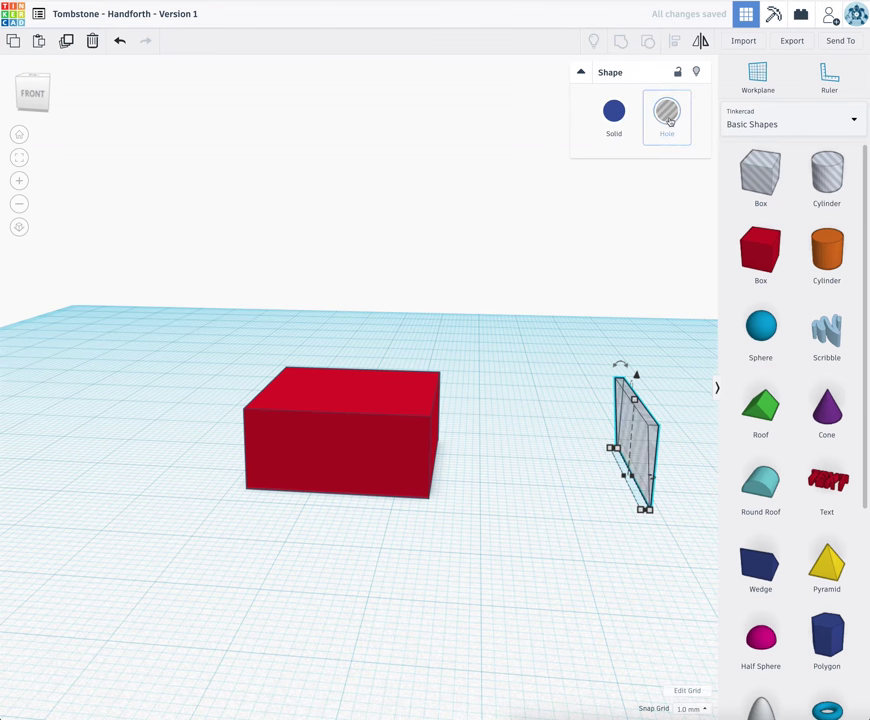
{"action": "right_click_drag", "start_coordinate": [540, 458], "coordinate": [542, 577]}
{"action": "left_click", "coordinate": [628, 462]}
{"action": "left_click_drag", "start_coordinate": [628, 462], "coordinate": [431, 452]}
{"action": "left_click", "coordinate": [523, 462]}
Group the red box with the wedge hole to cut a slanted right side
{"action": "right_click_drag", "start_coordinate": [515, 487], "coordinate": [513, 355]}
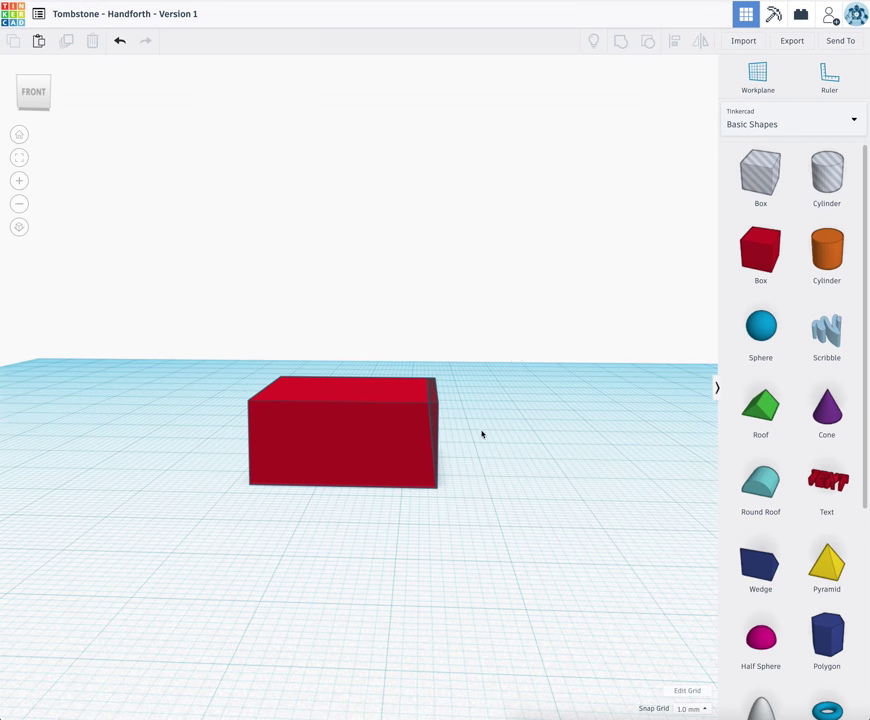
{"action": "left_click_drag", "start_coordinate": [452, 445], "coordinate": [351, 305]}
{"action": "left_click", "coordinate": [622, 42]}
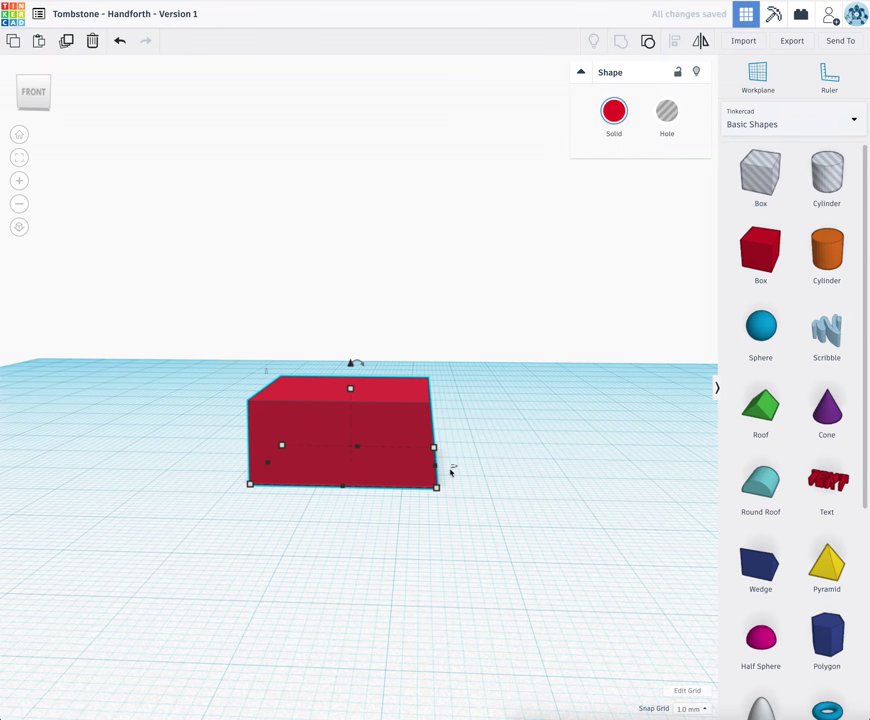
{"action": "right_click_drag", "start_coordinate": [451, 471], "coordinate": [454, 452]}
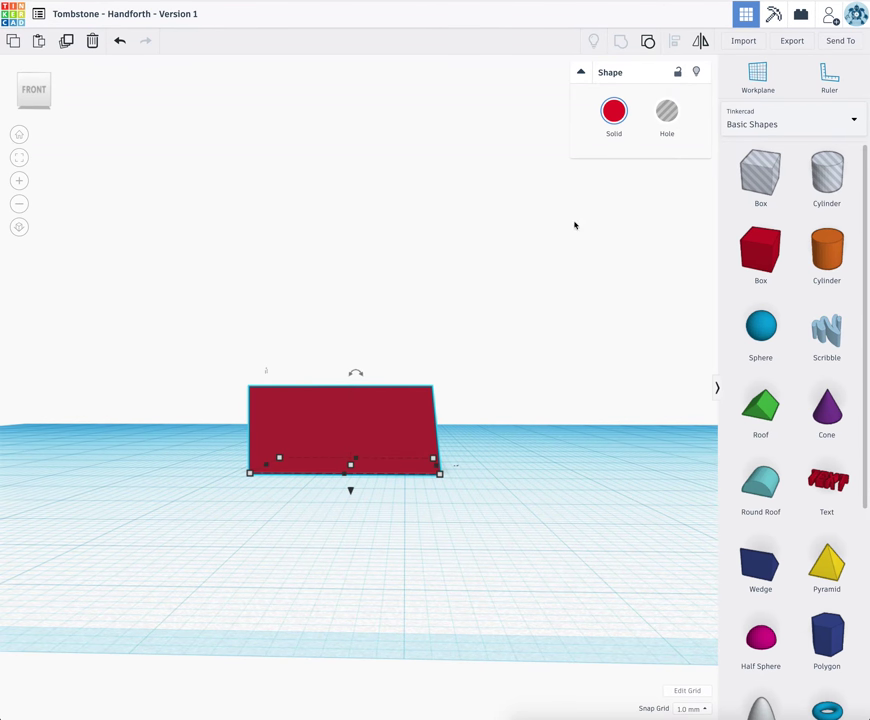
Undo the grouping and place a copy of the hole panel behind the box
{"action": "key", "text": "ctrl+z"}
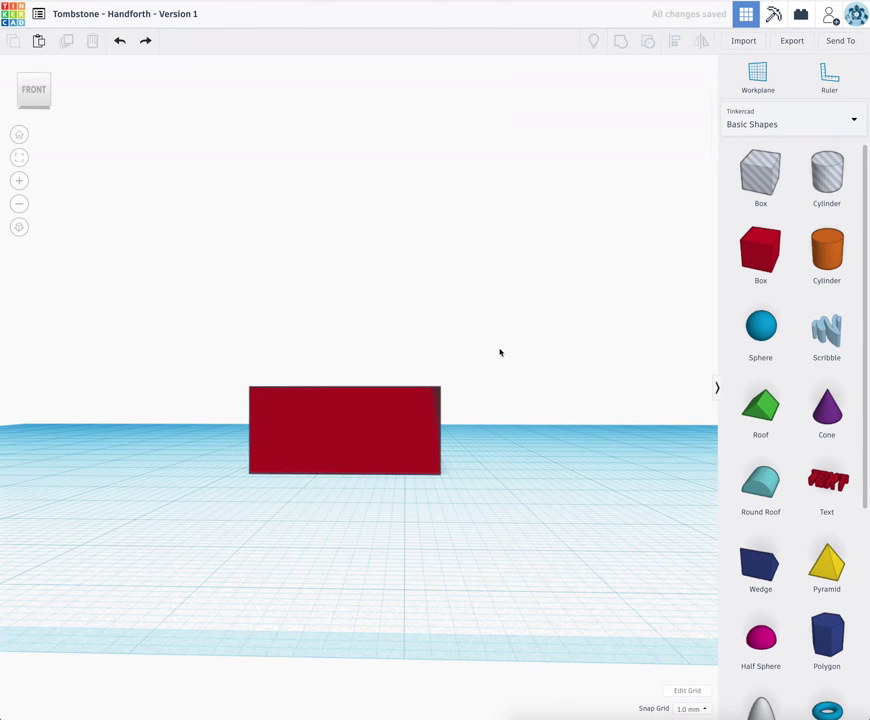
{"action": "right_click_drag", "start_coordinate": [499, 351], "coordinate": [431, 432]}
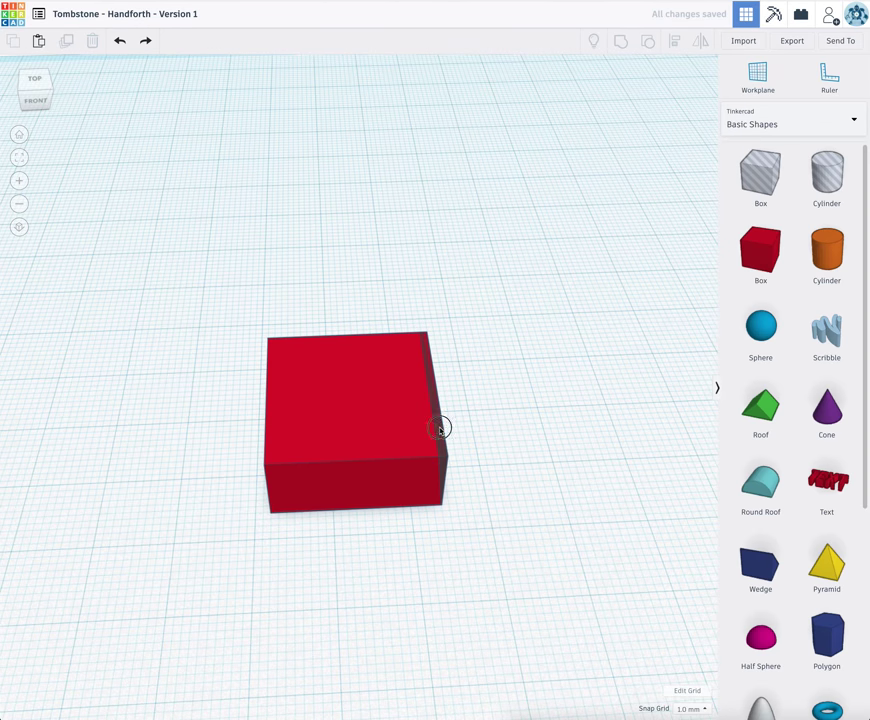
{"action": "left_click", "coordinate": [438, 430]}
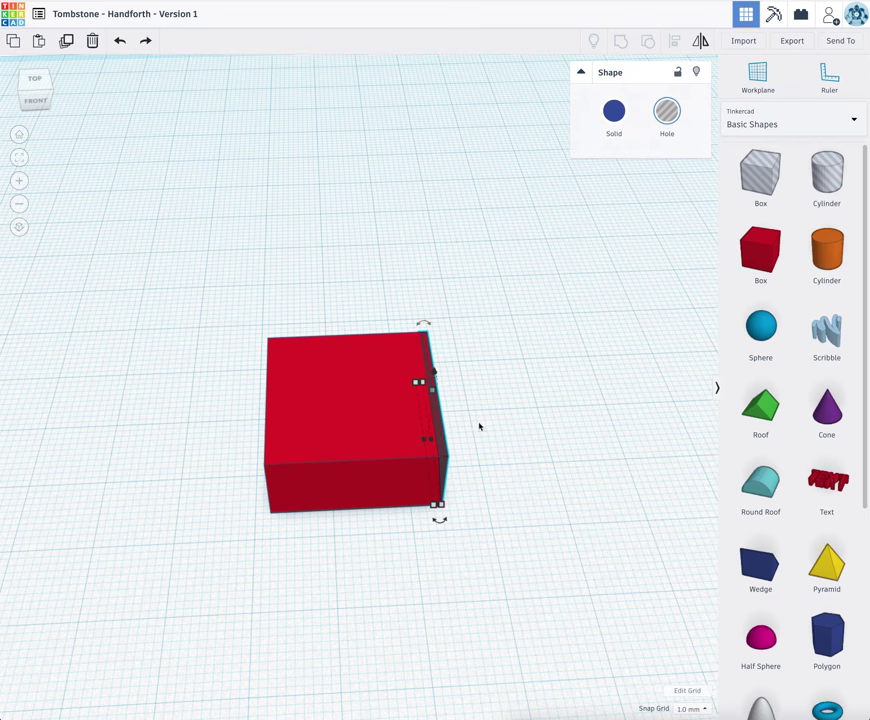
{"action": "key", "text": "Right"}
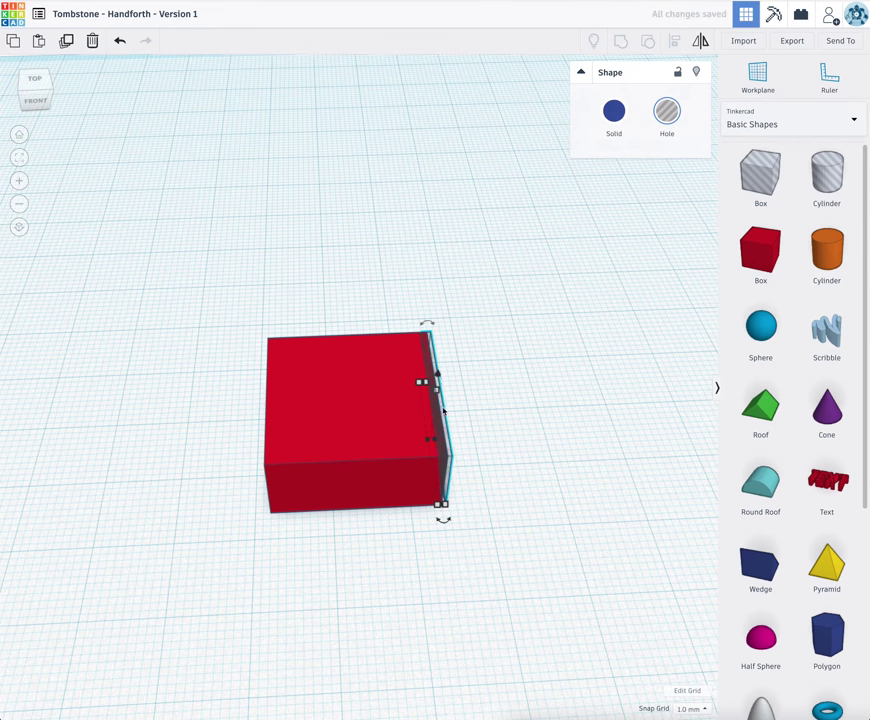
{"action": "left_click_drag", "start_coordinate": [443, 410], "coordinate": [477, 400]}
{"action": "left_click", "coordinate": [470, 405]}
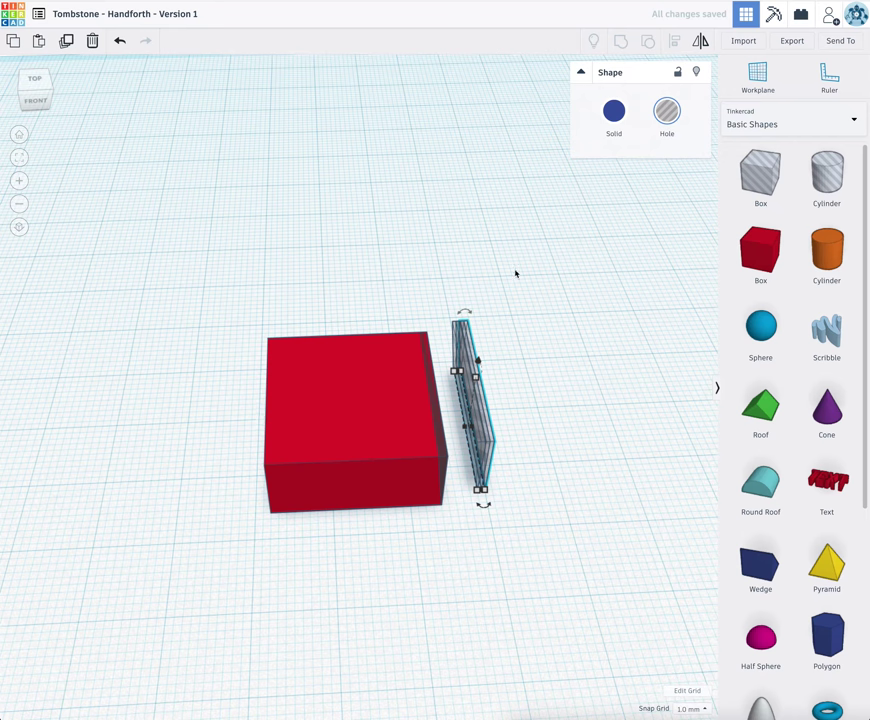
{"action": "left_click_drag", "start_coordinate": [483, 400], "coordinate": [443, 295], "text": "alt"}
Rotate a hole panel 90° and push it against the box's right side
{"action": "right_click_drag", "start_coordinate": [437, 315], "coordinate": [688, 195]}
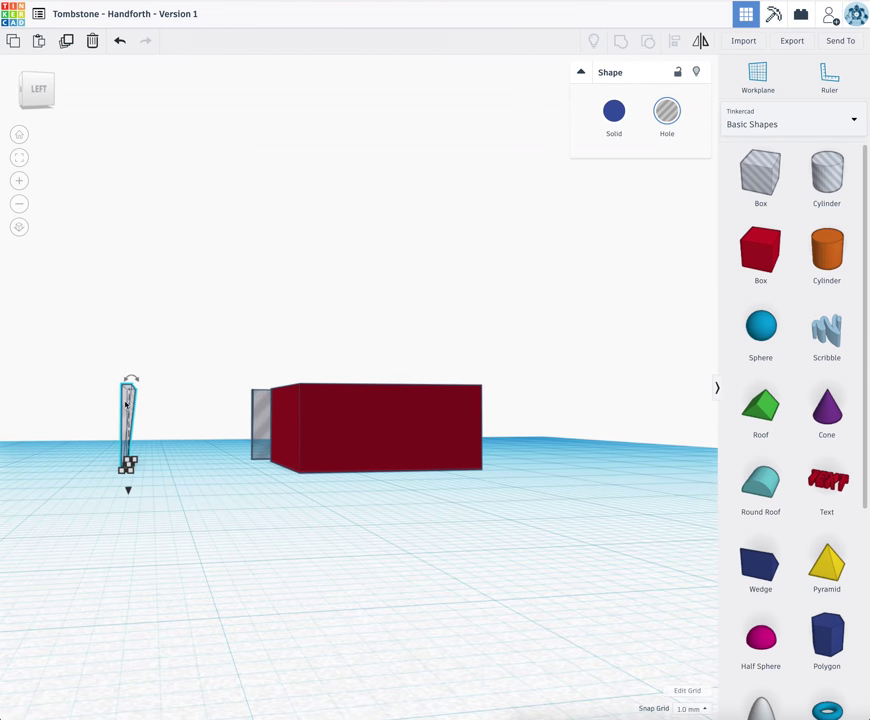
{"action": "left_click_drag", "start_coordinate": [122, 405], "coordinate": [295, 425]}
{"action": "right_click_drag", "start_coordinate": [295, 425], "coordinate": [288, 463]}
{"action": "left_click_drag", "start_coordinate": [295, 470], "coordinate": [640, 450]}
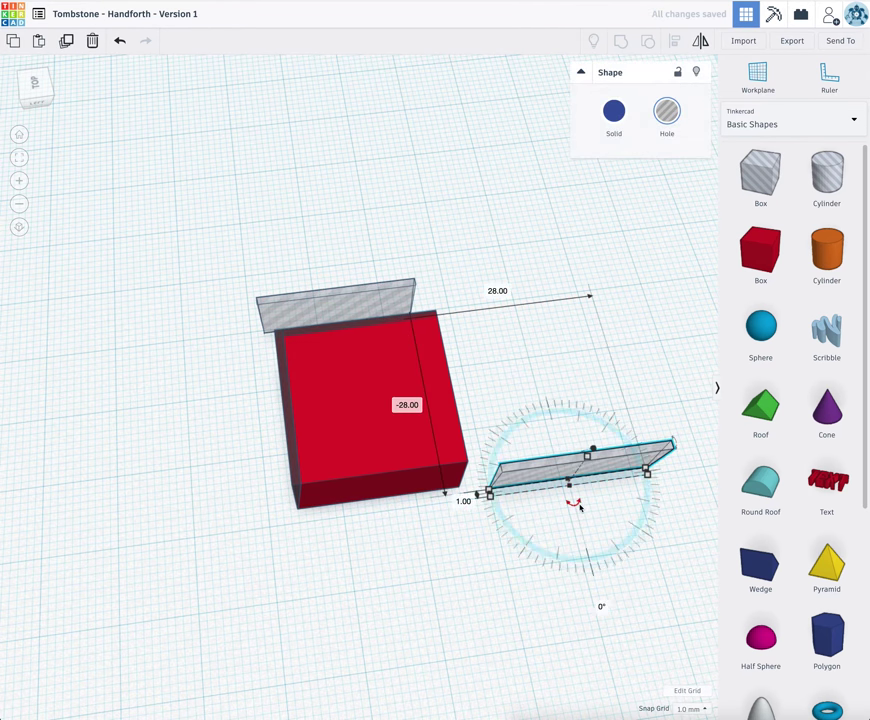
{"action": "left_click_drag", "start_coordinate": [573, 503], "coordinate": [355, 473]}
{"action": "left_click_drag", "start_coordinate": [372, 299], "coordinate": [510, 401]}
{"action": "right_click_drag", "start_coordinate": [510, 401], "coordinate": [520, 425]}
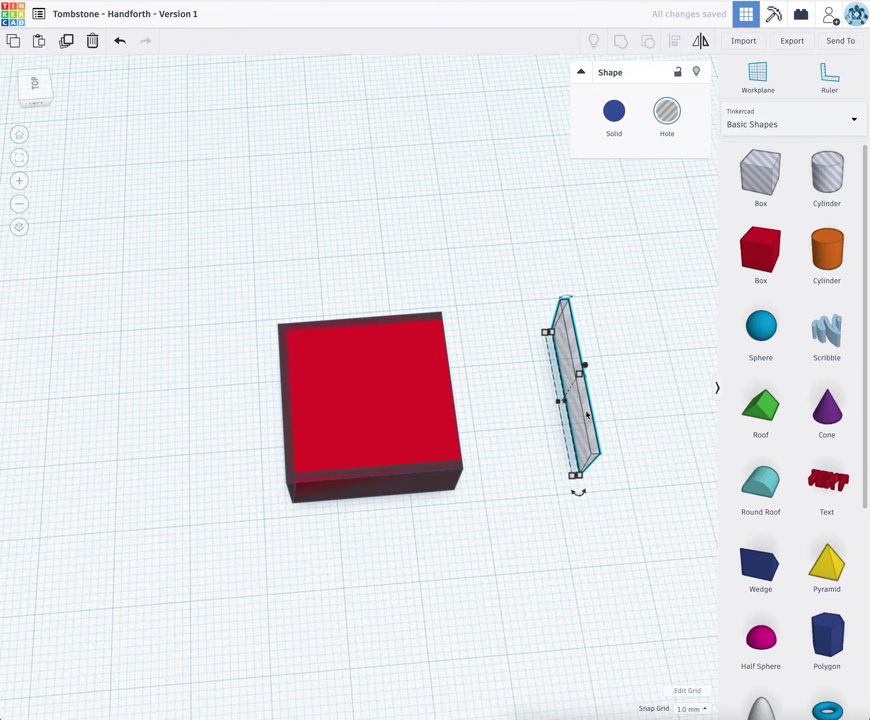
{"action": "left_click_drag", "start_coordinate": [567, 410], "coordinate": [452, 426]}
{"action": "left_click", "coordinate": [521, 566]}
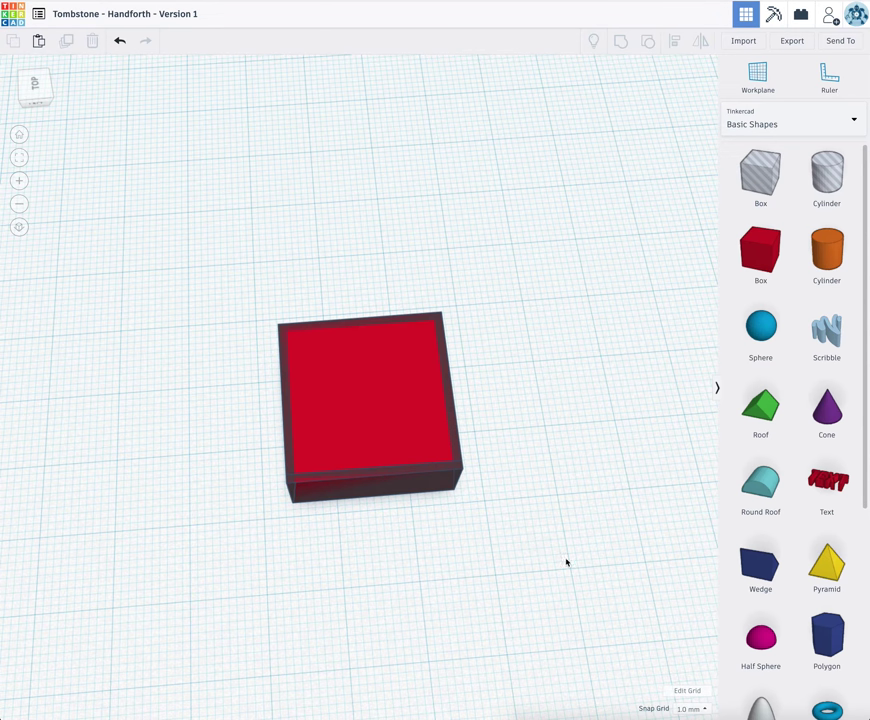
Group the red box with its four wedge-hole panels into one bevelled block
{"action": "left_click_drag", "start_coordinate": [565, 558], "coordinate": [264, 254]}
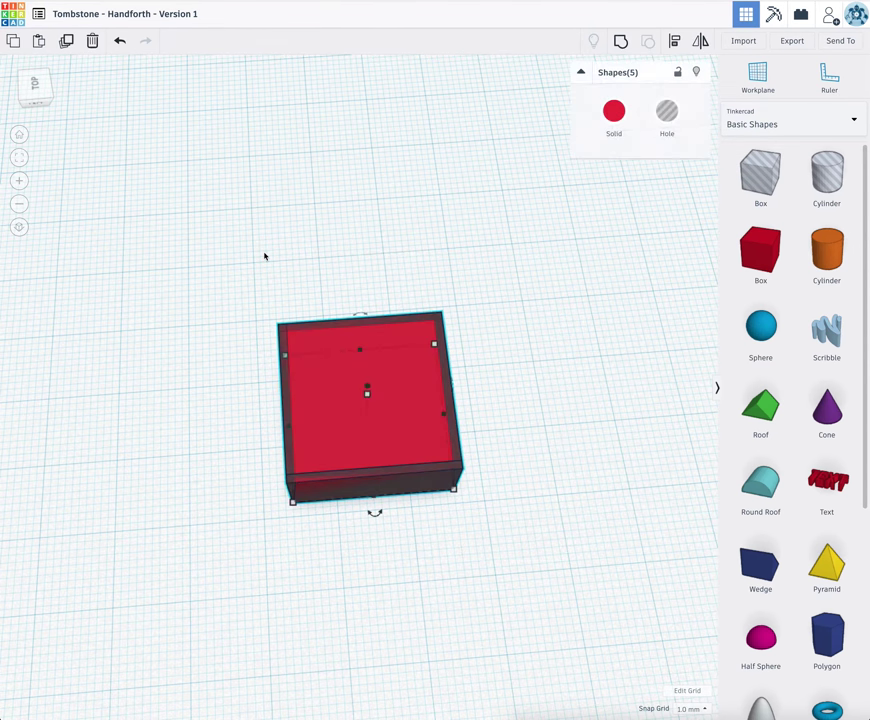
{"action": "left_click", "coordinate": [621, 41]}
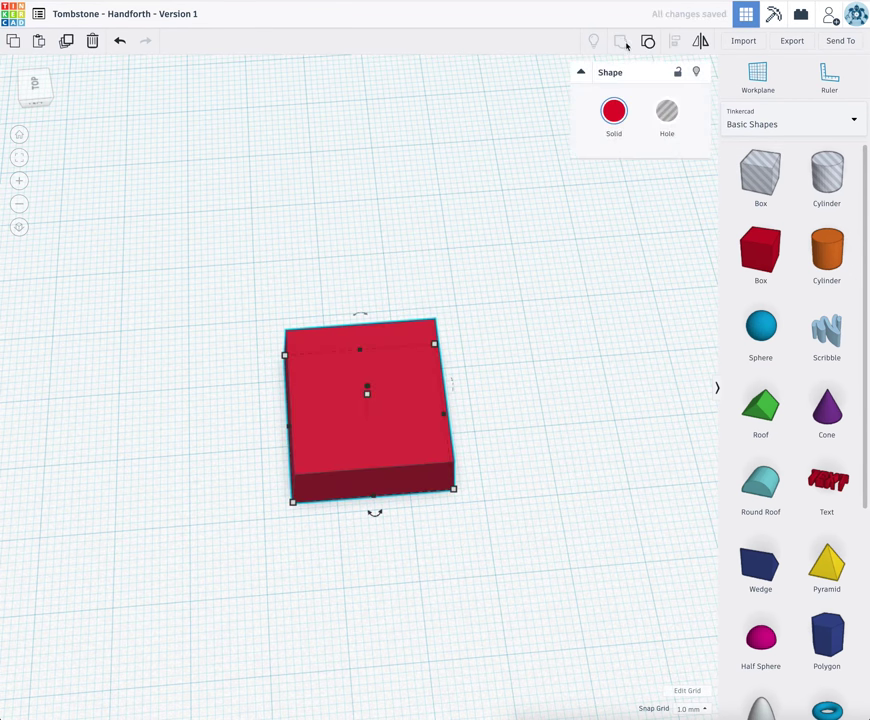
{"action": "right_click_drag", "start_coordinate": [559, 463], "coordinate": [536, 388]}
{"action": "scroll", "coordinate": [569, 253], "scroll_direction": "down", "scroll_amount": 2}
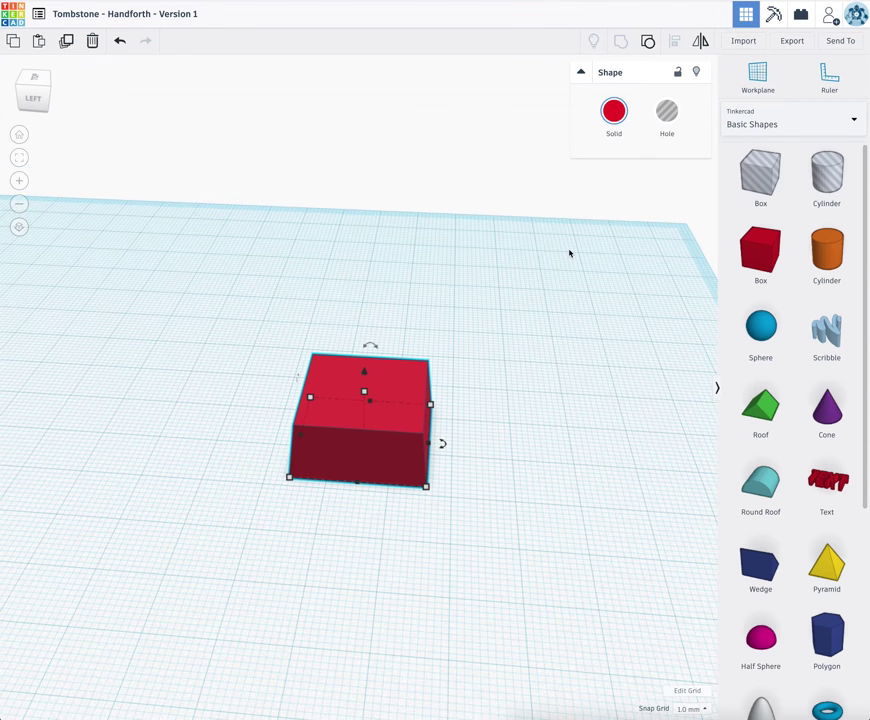
{"action": "left_click", "coordinate": [767, 254]}
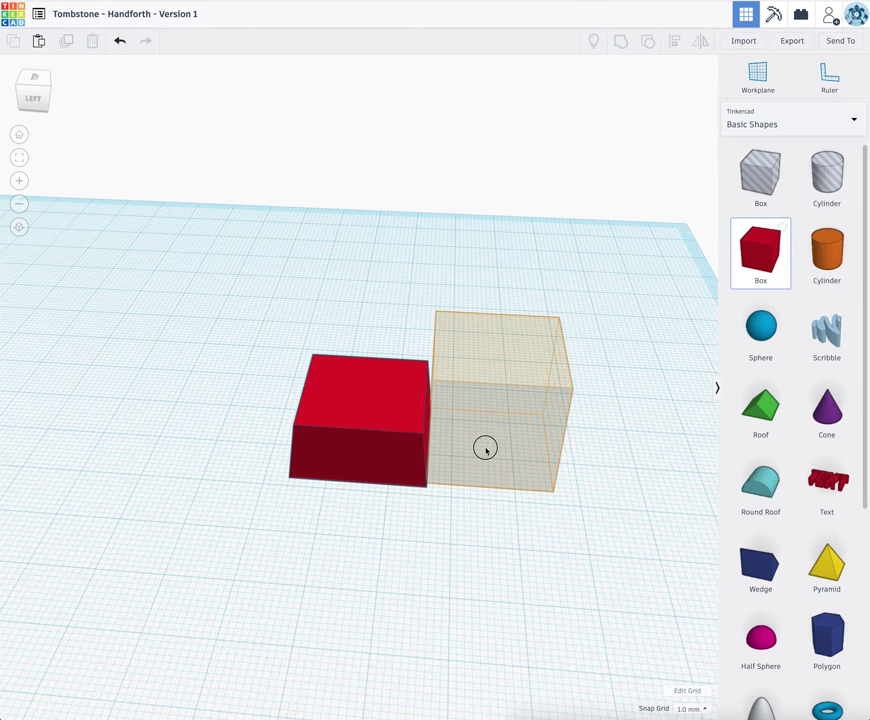
Drop a trial box beside the base, lift it 10 mm, then delete it
{"action": "left_click", "coordinate": [487, 451]}
{"action": "right_click_drag", "start_coordinate": [581, 519], "coordinate": [382, 422]}
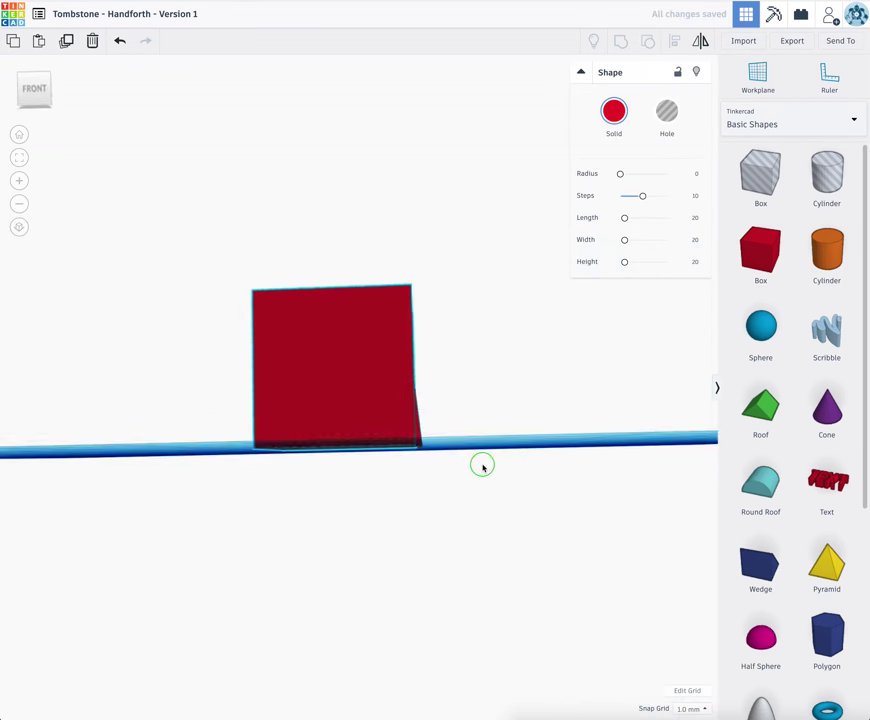
{"action": "right_click_drag", "start_coordinate": [490, 468], "coordinate": [605, 457]}
{"action": "left_click_drag", "start_coordinate": [496, 308], "coordinate": [505, 243]}
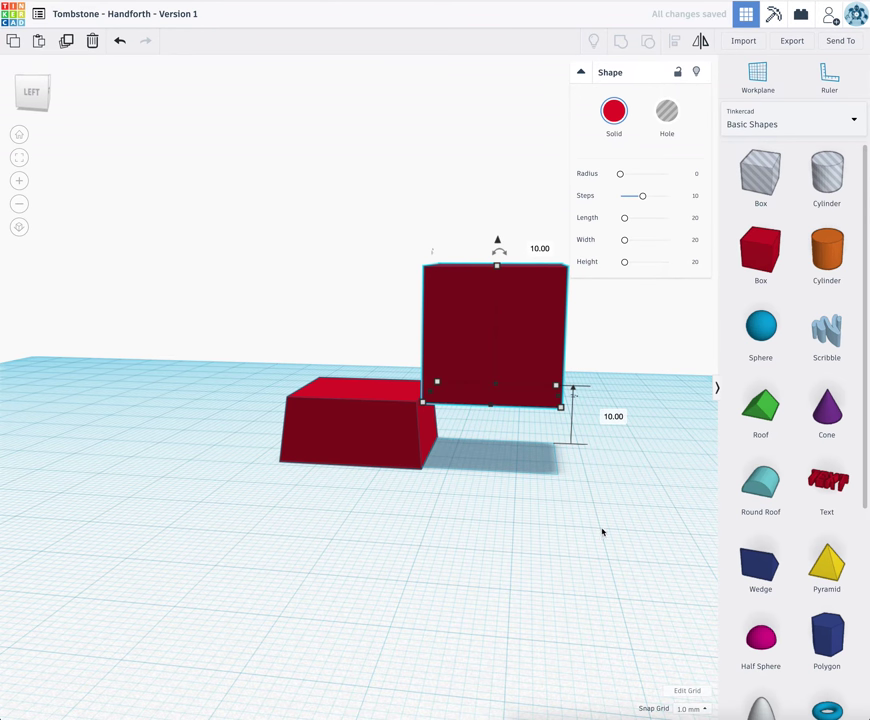
{"action": "key", "text": "Delete"}
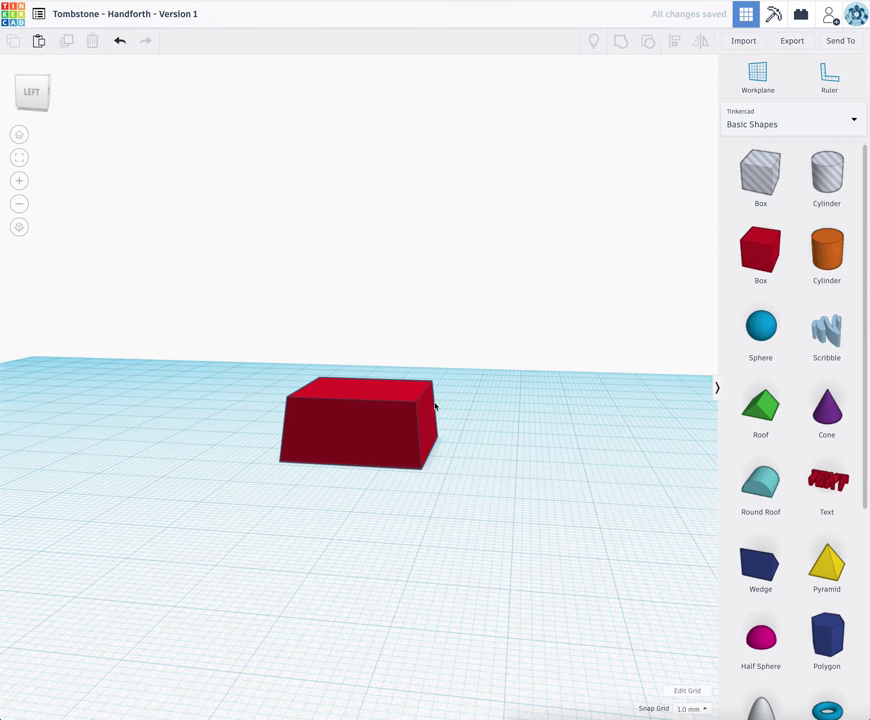
Place a workplane on the bevelled base's top face and drop a new red box onto it
{"action": "key", "text": "w"}
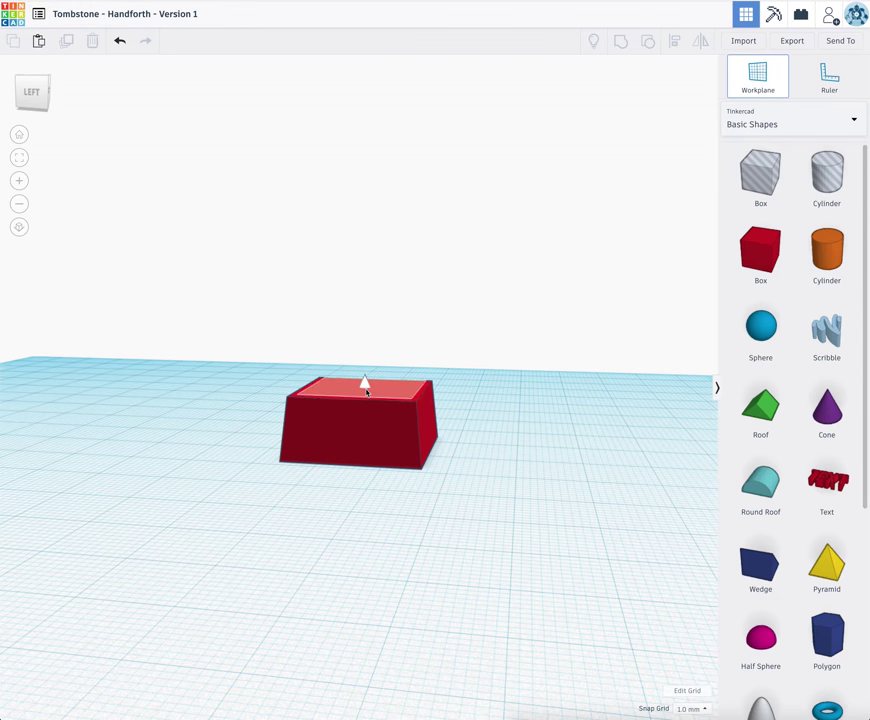
{"action": "left_click", "coordinate": [365, 390]}
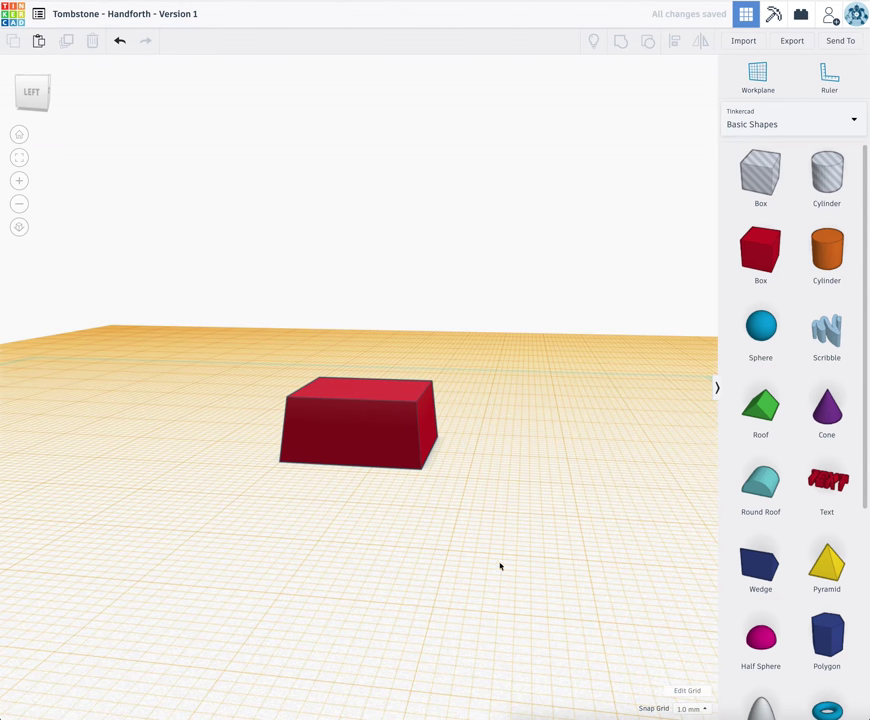
{"action": "right_click_drag", "start_coordinate": [490, 543], "coordinate": [392, 398]}
{"action": "left_click", "coordinate": [392, 398]}
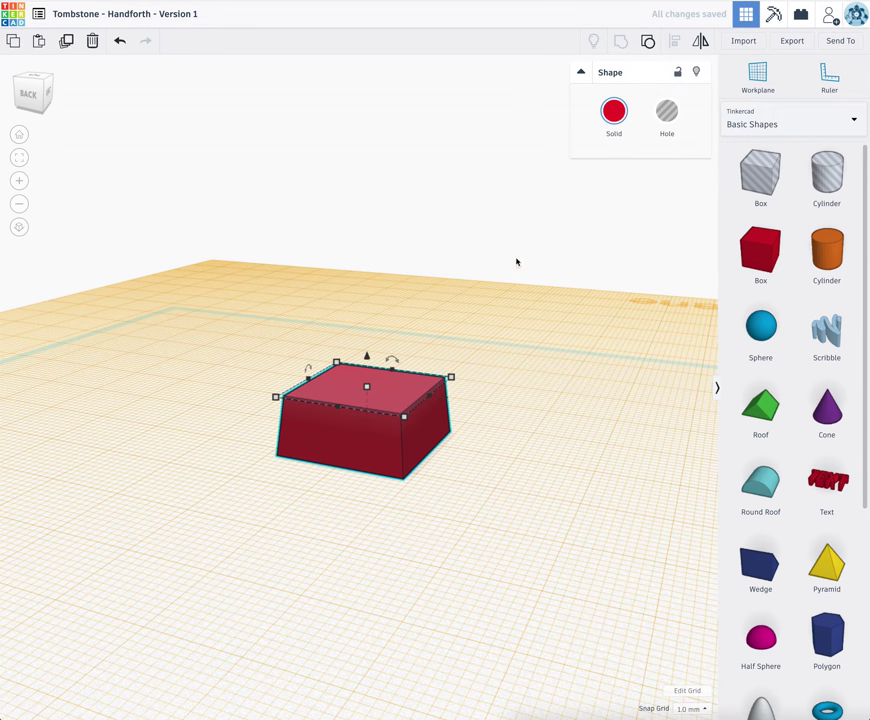
{"action": "left_click_drag", "start_coordinate": [778, 225], "coordinate": [368, 390]}
Nudge the upper red box into place, shifting it about 3 mm over
{"action": "left_click", "coordinate": [576, 498]}
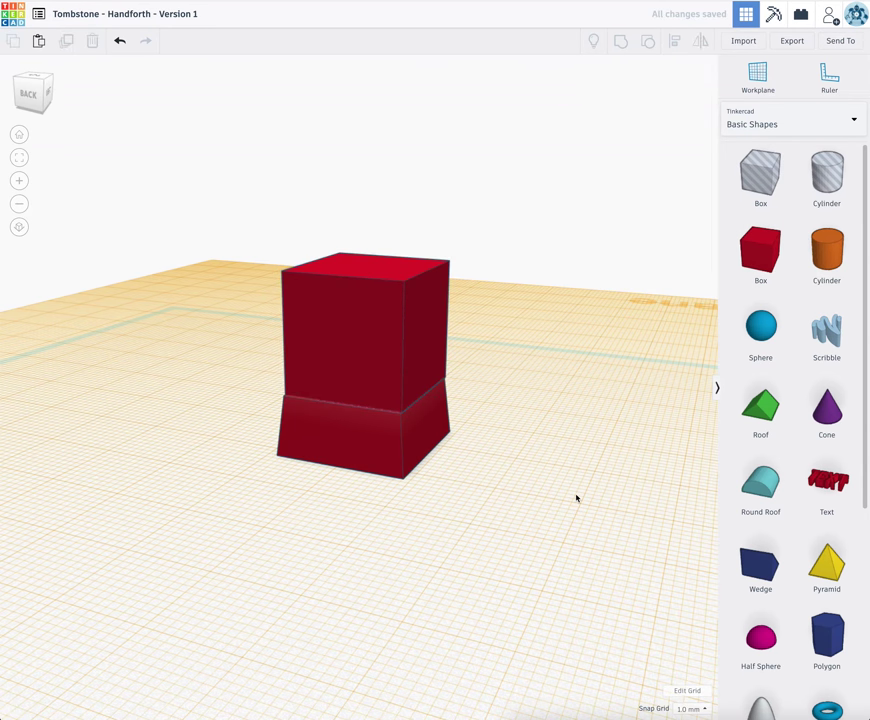
{"action": "right_click_drag", "start_coordinate": [576, 498], "coordinate": [422, 445]}
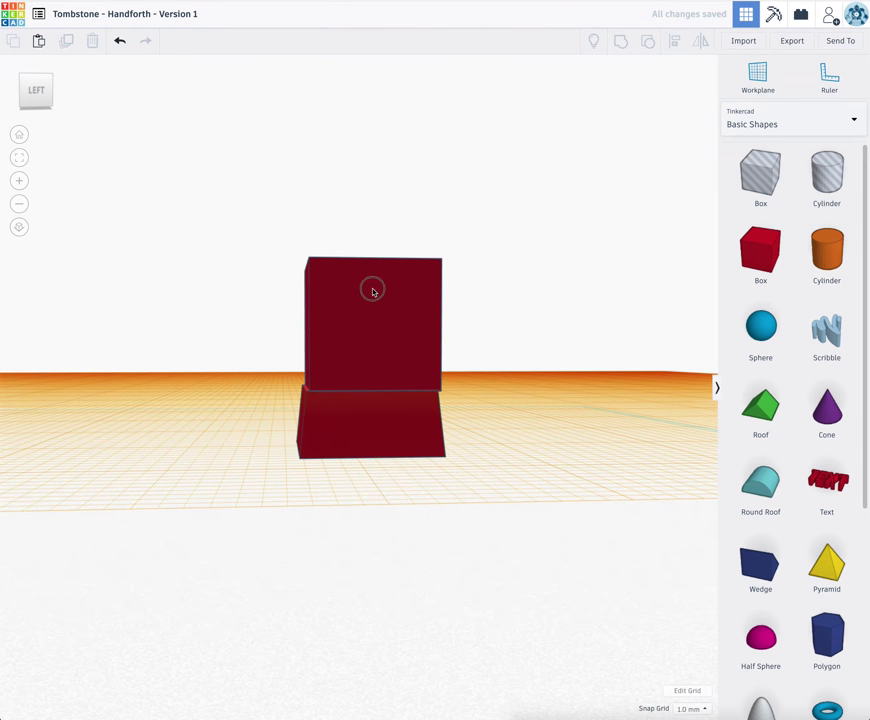
{"action": "left_click_drag", "start_coordinate": [372, 291], "coordinate": [375, 288]}
{"action": "right_click_drag", "start_coordinate": [375, 288], "coordinate": [350, 369]}
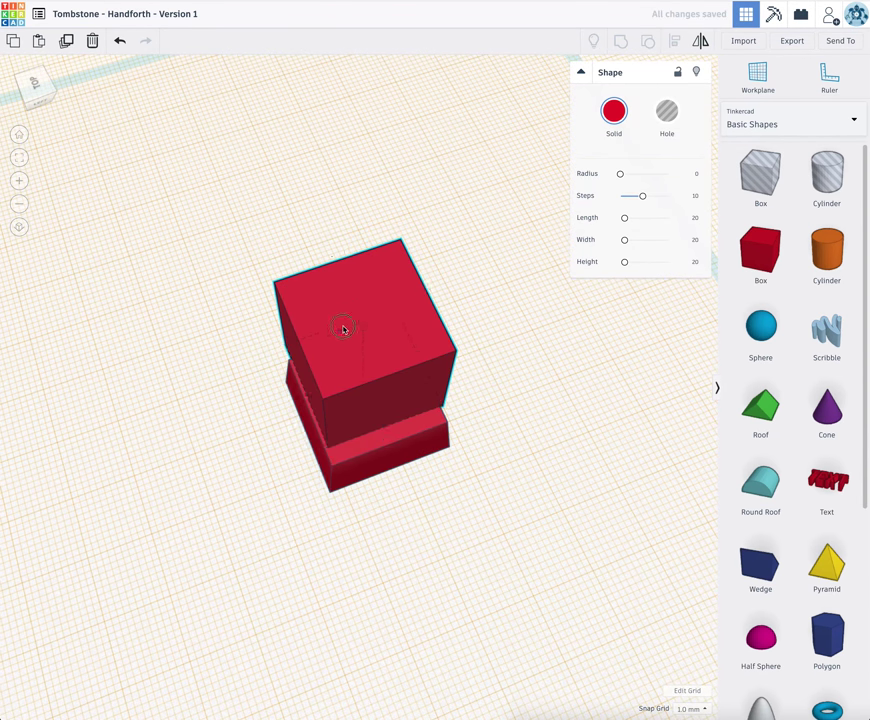
{"action": "left_click_drag", "start_coordinate": [344, 332], "coordinate": [350, 339]}
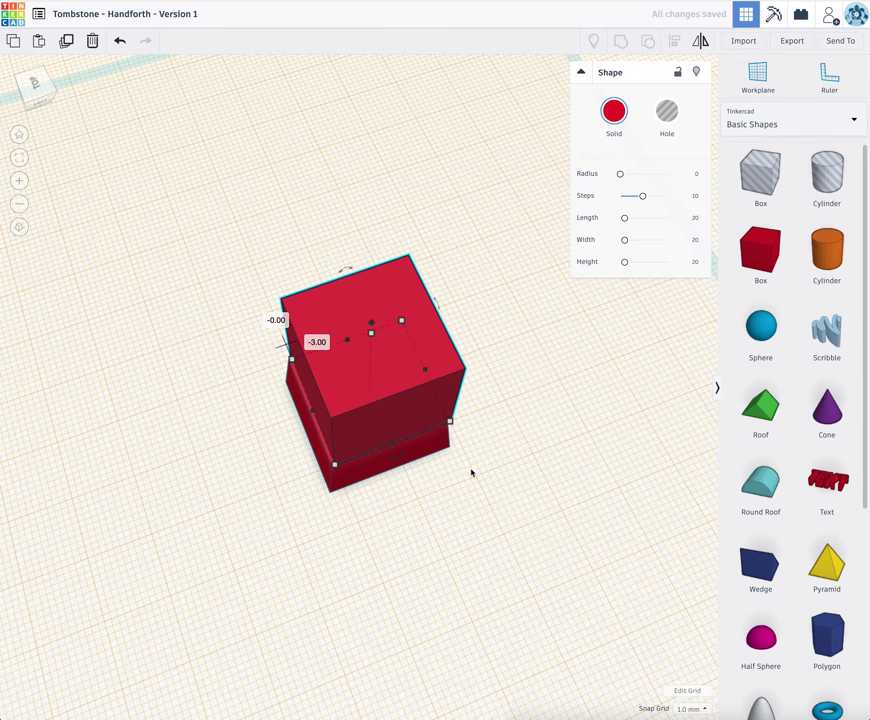
{"action": "right_click_drag", "start_coordinate": [557, 390], "coordinate": [512, 324]}
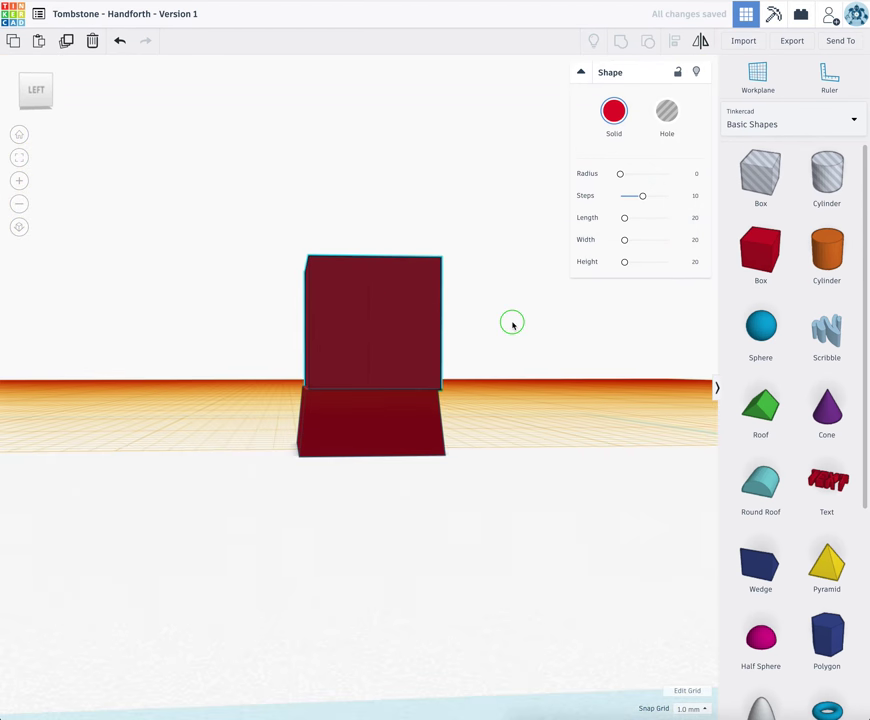
Set the snap grid to 0.5 mm and move the upper box 3 mm right
{"action": "left_click", "coordinate": [690, 709]}
{"action": "left_click", "coordinate": [690, 641]}
{"action": "right_click_drag", "start_coordinate": [495, 490], "coordinate": [377, 355]}
{"action": "left_click", "coordinate": [535, 543]}
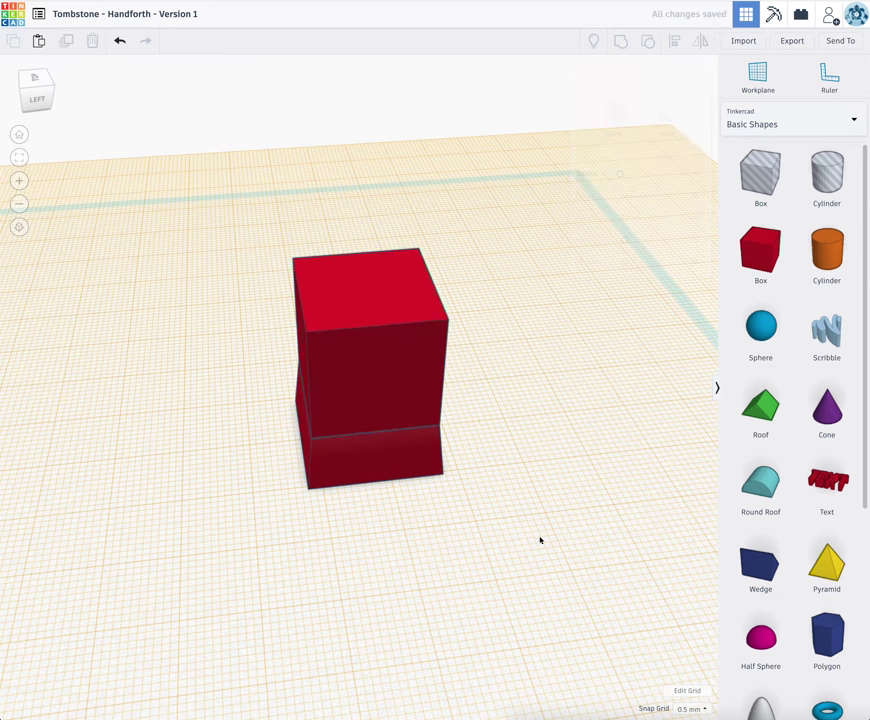
{"action": "left_click_drag", "start_coordinate": [371, 376], "coordinate": [389, 374]}
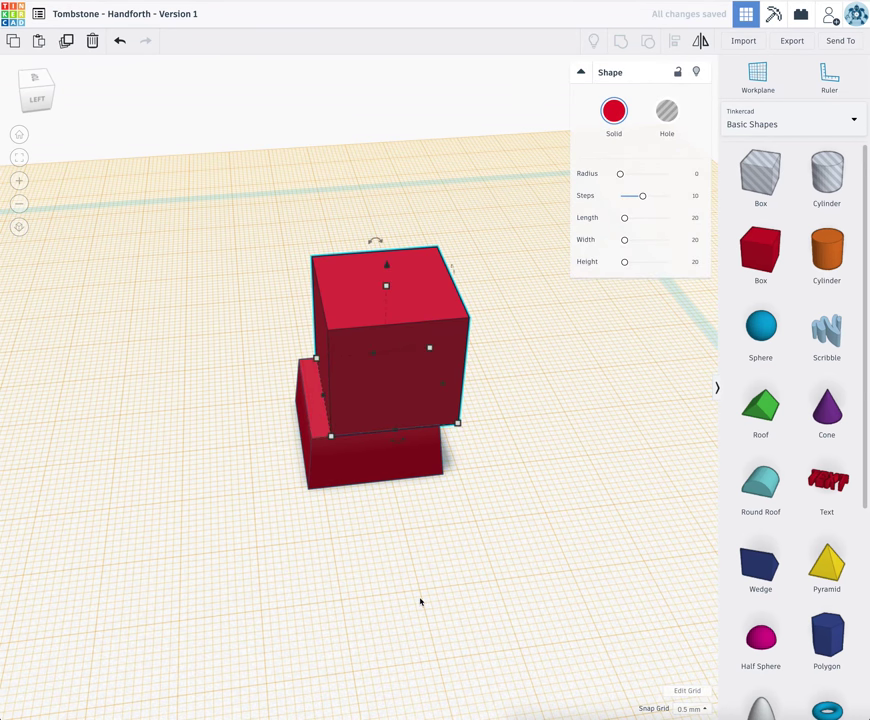
{"action": "right_click_drag", "start_coordinate": [419, 602], "coordinate": [410, 515]}
Select both stacked boxes and align the top box centred over the base
{"action": "left_click_drag", "start_coordinate": [526, 557], "coordinate": [206, 218]}
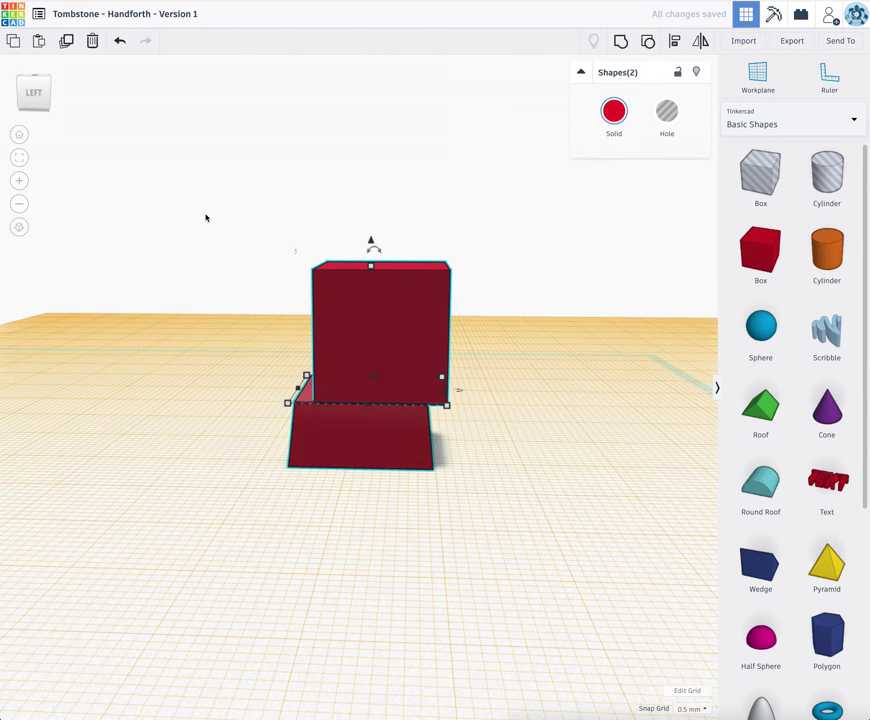
{"action": "left_click", "coordinate": [672, 44]}
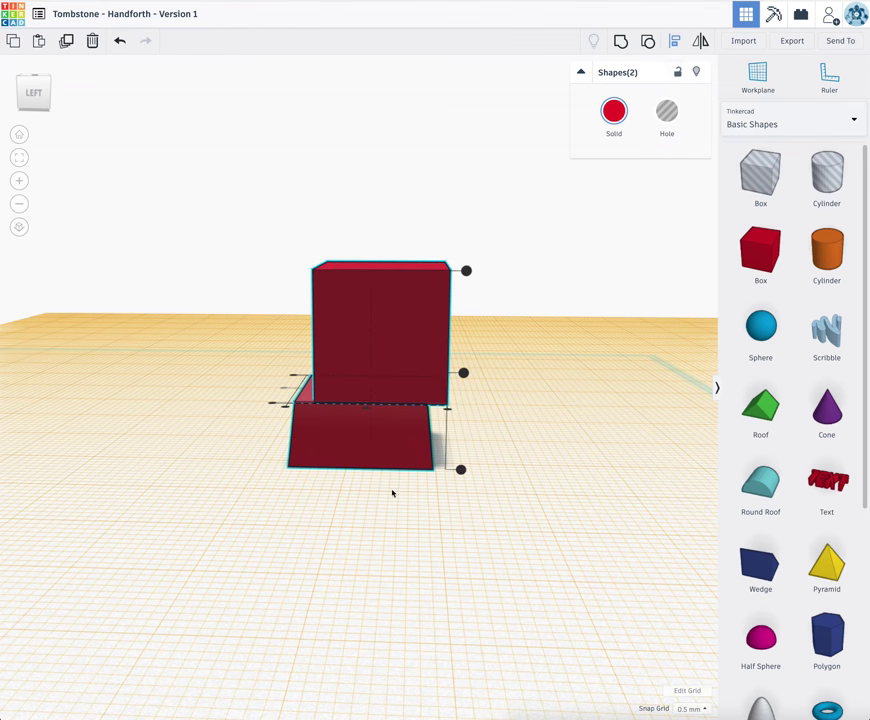
{"action": "left_click", "coordinate": [361, 412]}
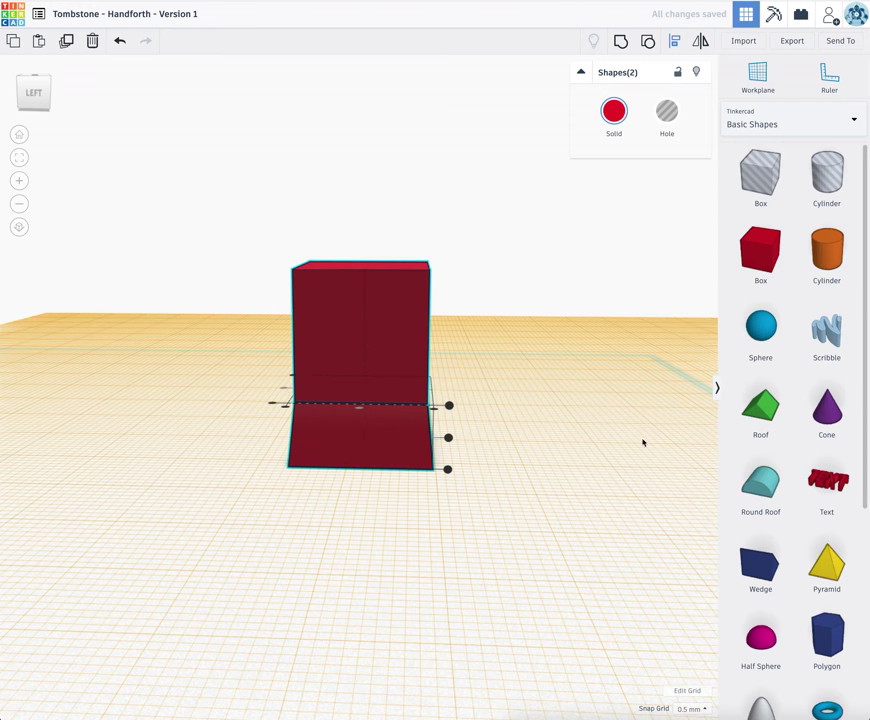
{"action": "left_click", "coordinate": [548, 462]}
{"action": "right_click_drag", "start_coordinate": [334, 478], "coordinate": [370, 504]}
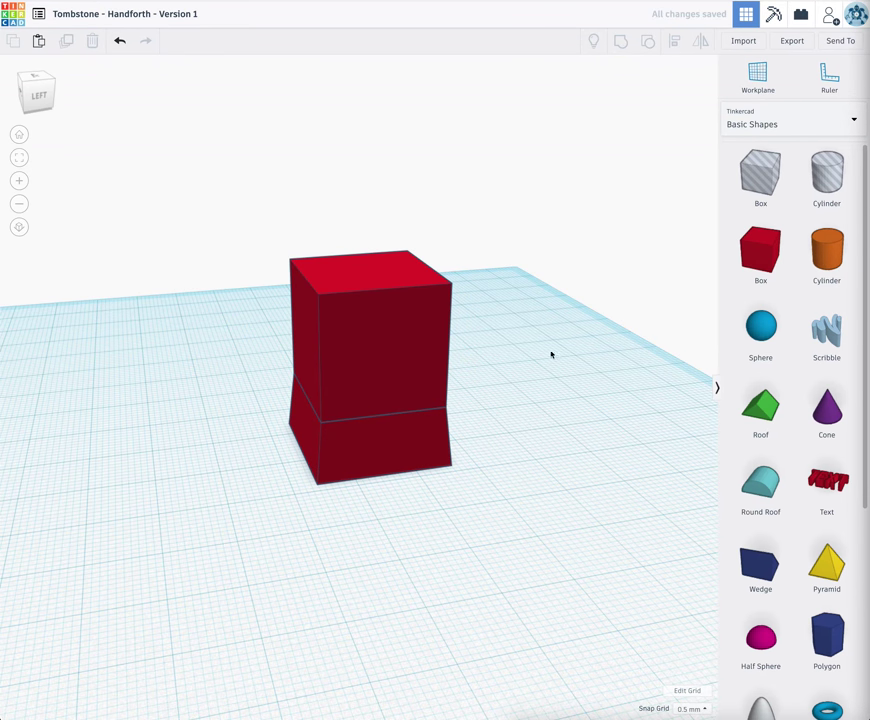
Drag the upper red box's height handle down from 20 mm to 5 mm
{"action": "left_click", "coordinate": [361, 253]}
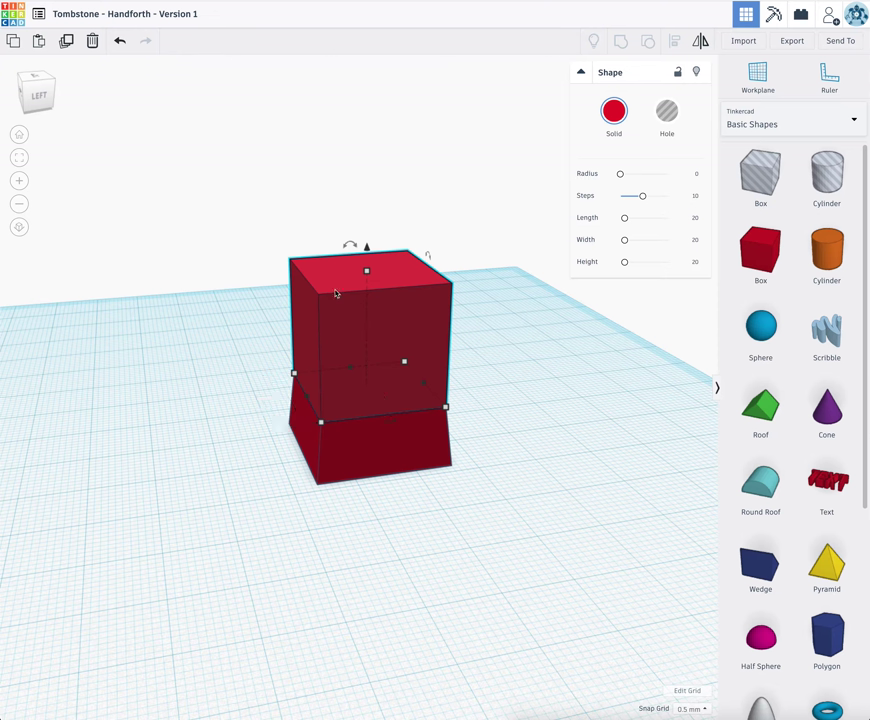
{"action": "left_click", "coordinate": [367, 274]}
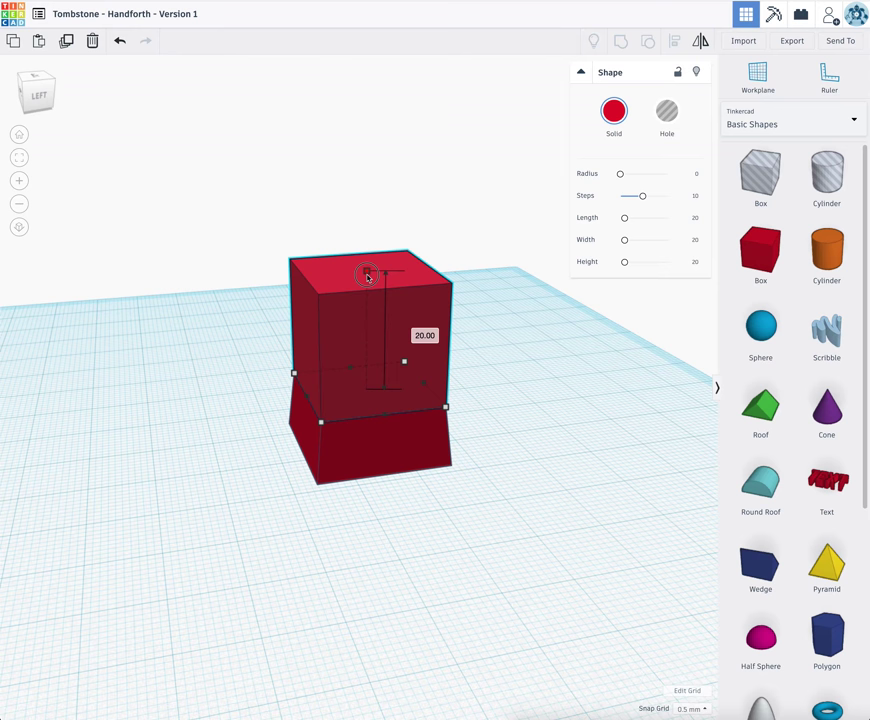
{"action": "left_click_drag", "start_coordinate": [367, 276], "coordinate": [358, 368]}
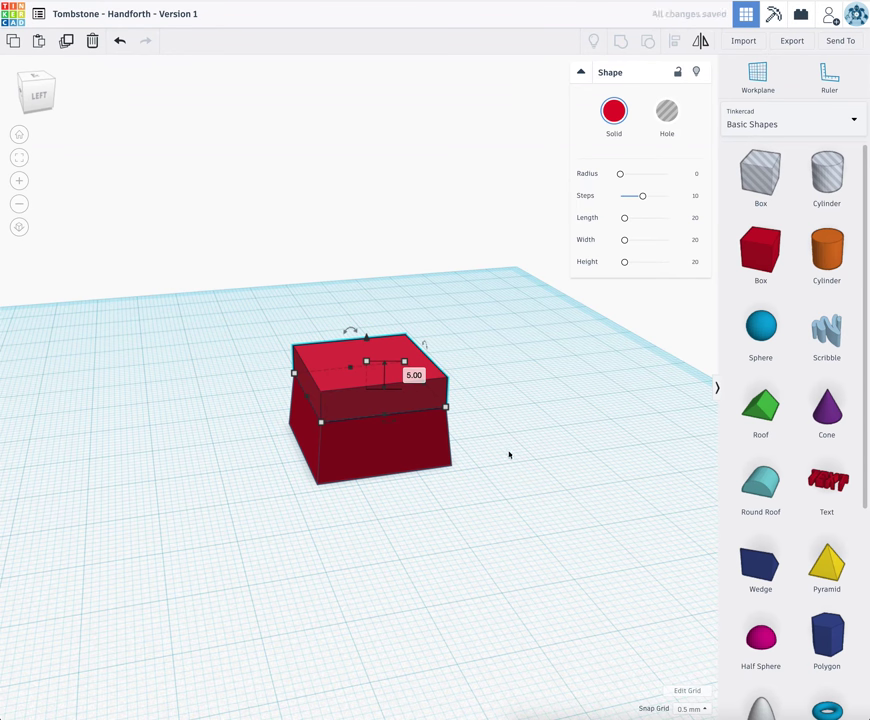
{"action": "left_click", "coordinate": [519, 397]}
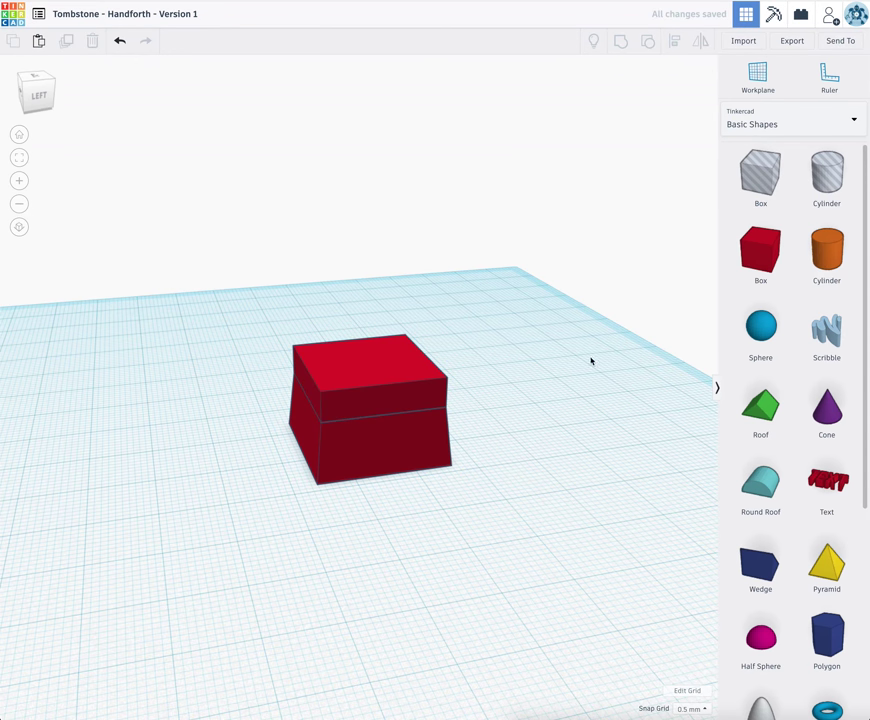
Reposition the upper red slab slightly
{"action": "right_click_drag", "start_coordinate": [583, 364], "coordinate": [383, 379]}
{"action": "left_click", "coordinate": [383, 374]}
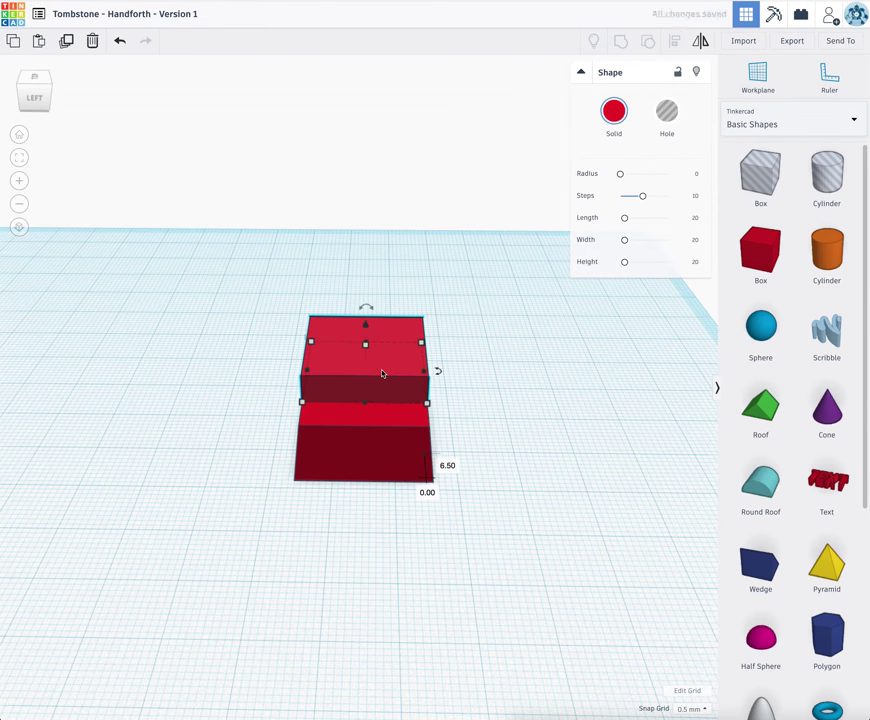
{"action": "mouse_move", "coordinate": [383, 374]}
{"action": "left_mouse_down"}
{"action": "mouse_move", "coordinate": [381, 412]}
{"action": "mouse_move", "coordinate": [374, 346]}
{"action": "mouse_move", "coordinate": [375, 360]}
{"action": "left_mouse_up"}
{"action": "left_click", "coordinate": [645, 440]}
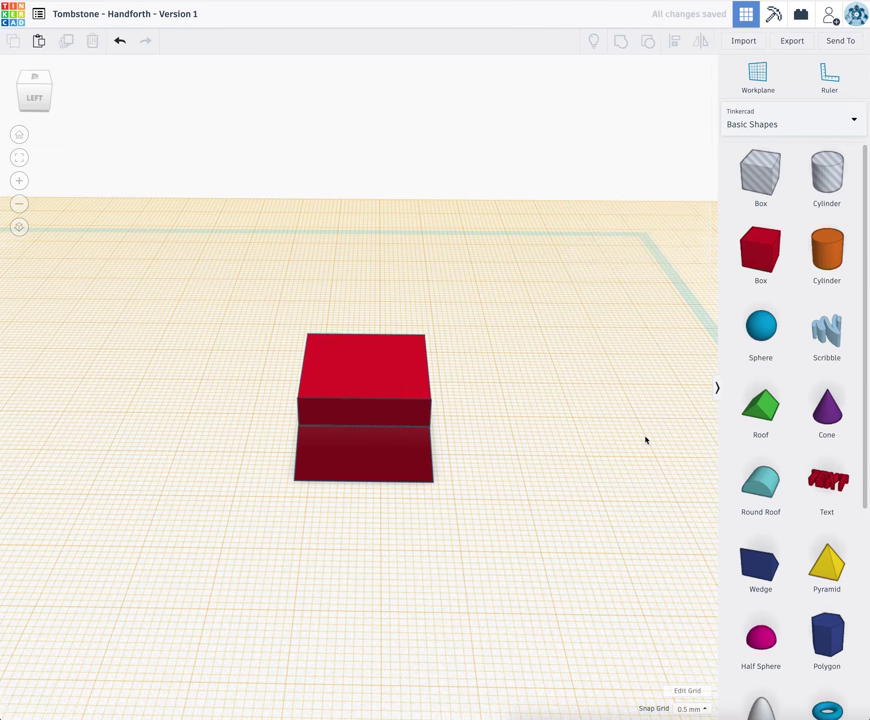
Add a wedge, rotate it 180°, move it beside the red box, and lower it to 6 mm
{"action": "left_click_drag", "start_coordinate": [760, 566], "coordinate": [548, 418]}
{"action": "scroll", "coordinate": [550, 425], "scroll_direction": "up", "scroll_amount": 2}
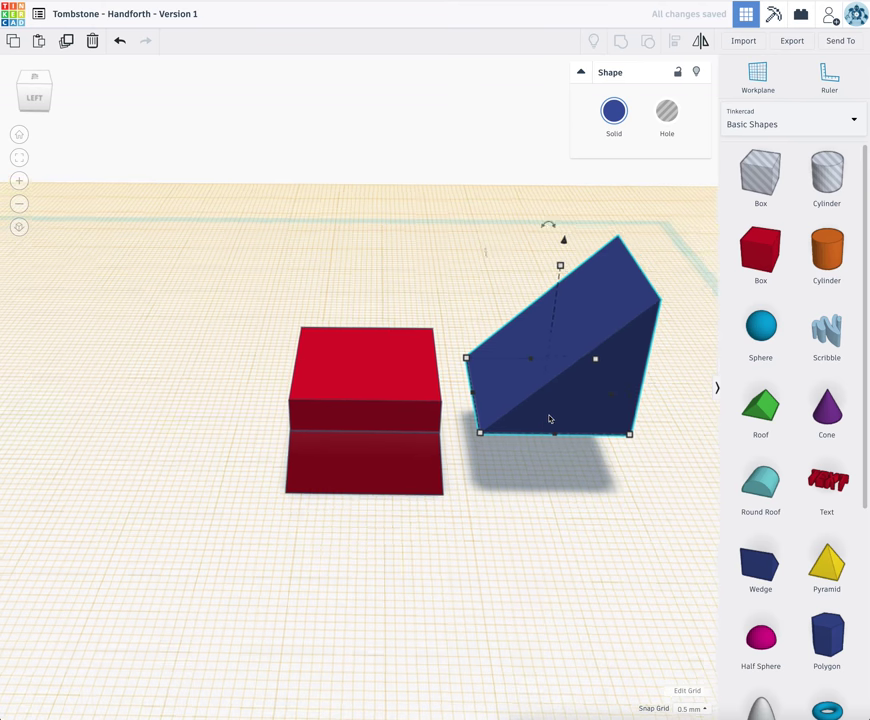
{"action": "scroll", "coordinate": [548, 400], "scroll_direction": "down", "scroll_amount": 1}
{"action": "left_click_drag", "start_coordinate": [515, 247], "coordinate": [510, 373]}
{"action": "left_click_drag", "start_coordinate": [515, 297], "coordinate": [256, 296]}
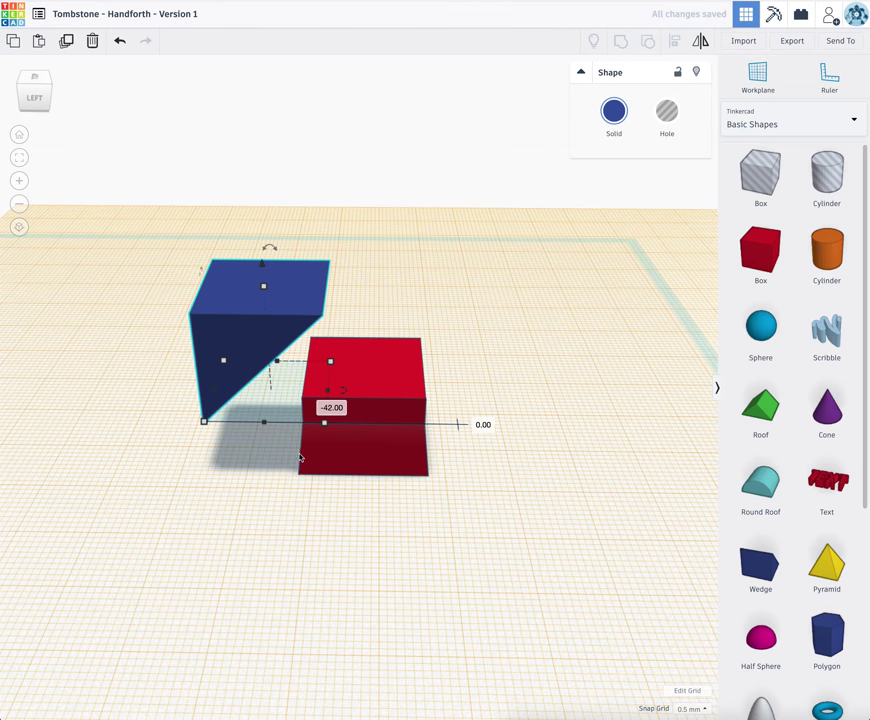
{"action": "right_click_drag", "start_coordinate": [256, 467], "coordinate": [232, 463]}
{"action": "scroll", "coordinate": [232, 463], "scroll_direction": "down", "scroll_amount": 3}
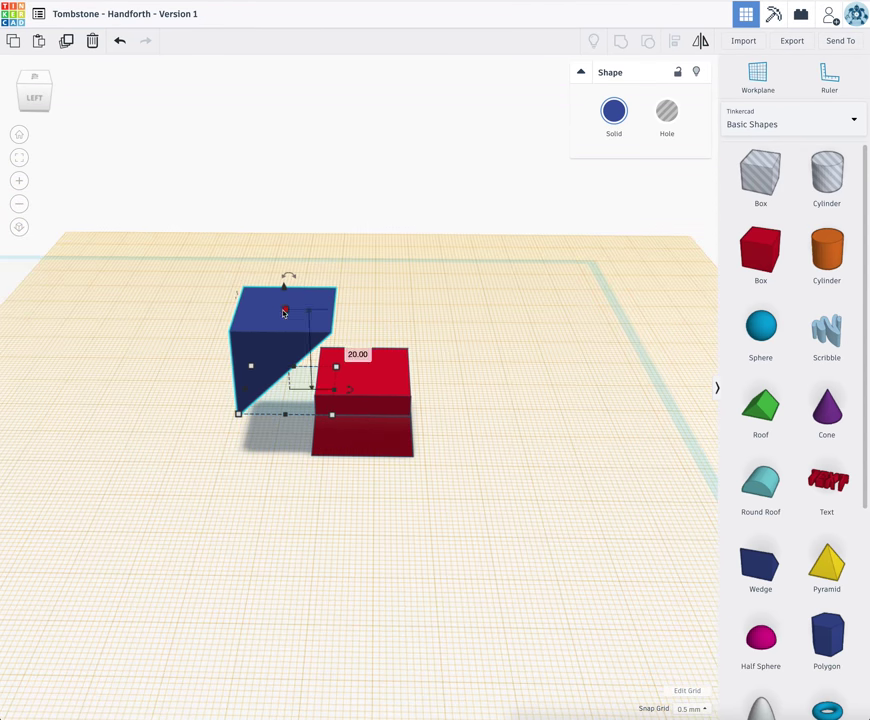
{"action": "left_click_drag", "start_coordinate": [285, 312], "coordinate": [324, 385]}
{"action": "right_click_drag", "start_coordinate": [512, 360], "coordinate": [694, 112]}
Make the wedge a hole, rotate it 180° and push it into the slab's right edge
{"action": "left_click", "coordinate": [667, 111]}
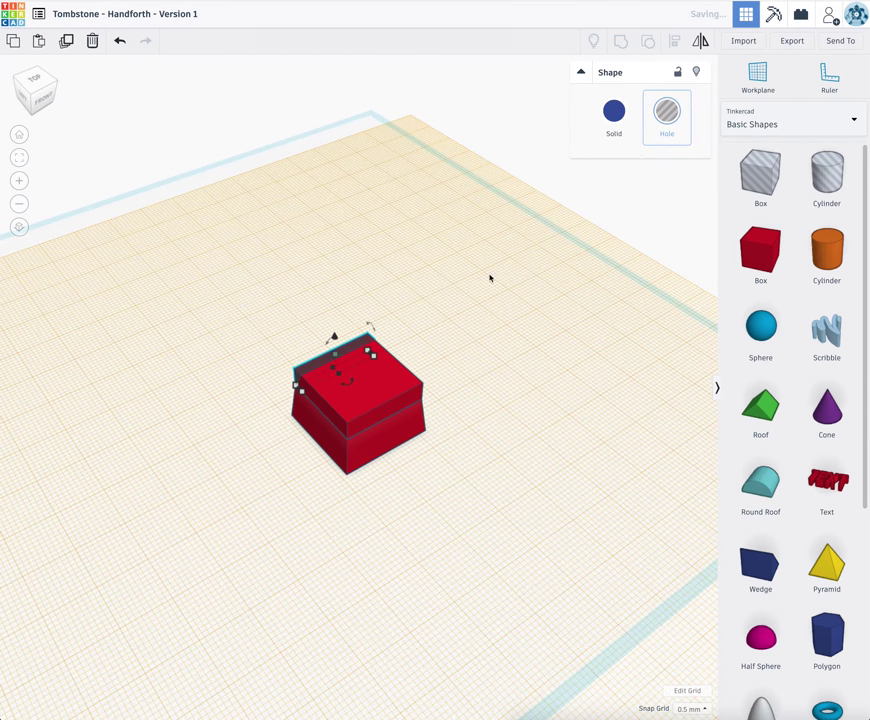
{"action": "left_click", "coordinate": [262, 463]}
{"action": "right_click_drag", "start_coordinate": [262, 463], "coordinate": [340, 429]}
{"action": "left_click", "coordinate": [340, 429]}
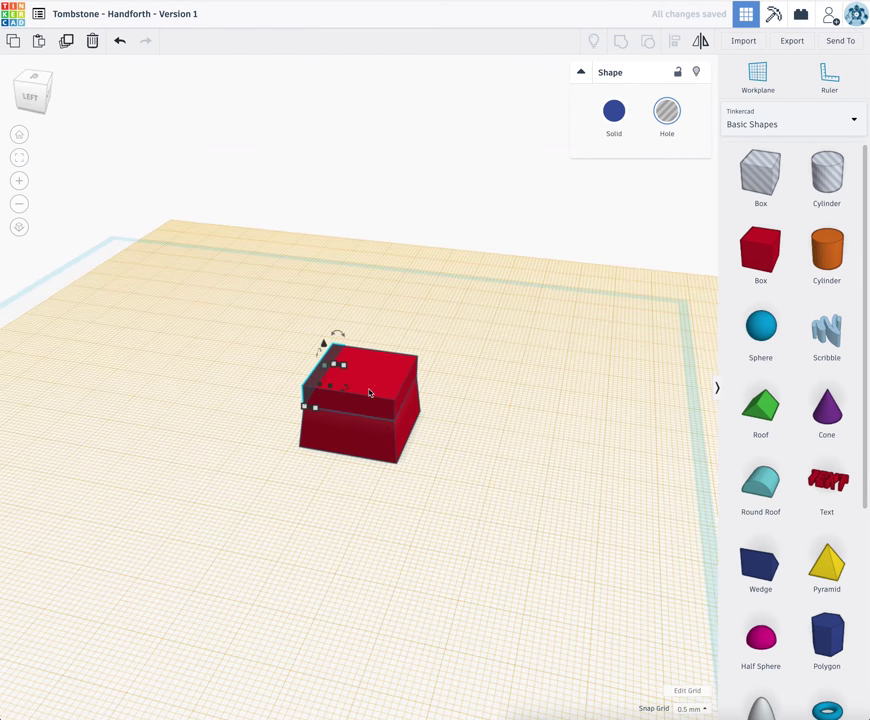
{"action": "left_click", "coordinate": [19, 158]}
{"action": "left_click", "coordinate": [244, 365]}
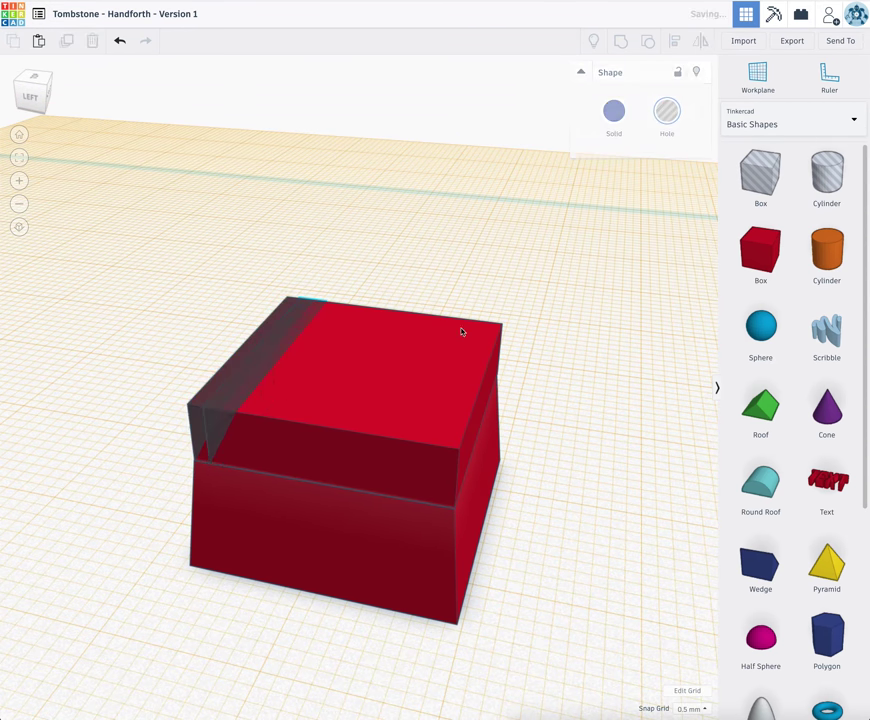
{"action": "left_click_drag", "start_coordinate": [282, 342], "coordinate": [507, 371]}
{"action": "left_click_drag", "start_coordinate": [545, 446], "coordinate": [460, 434]}
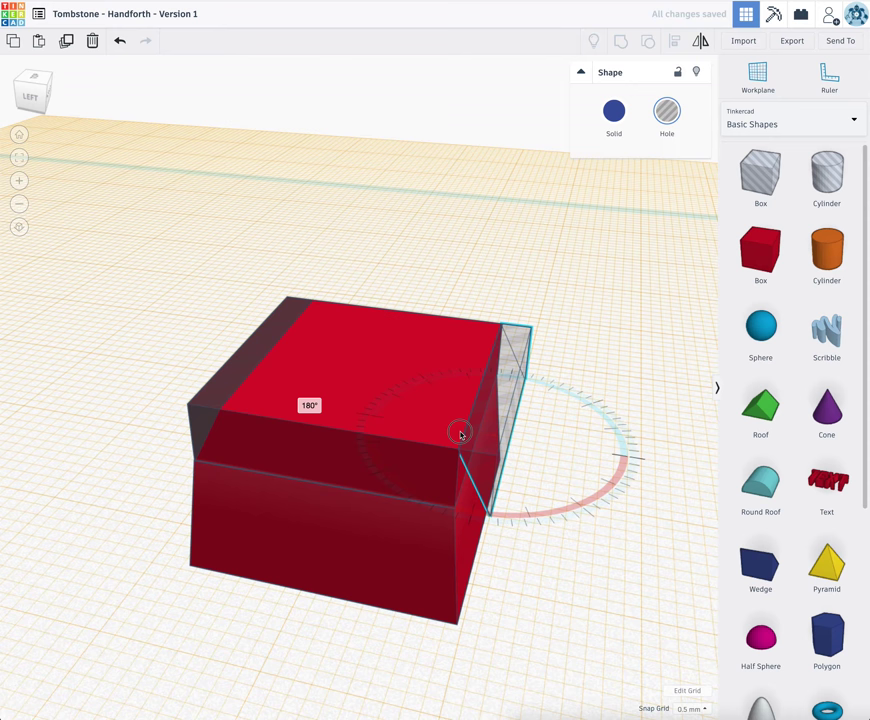
{"action": "left_click_drag", "start_coordinate": [501, 375], "coordinate": [467, 424]}
Copy wedge holes onto the top and other edges, rotating each a quarter turn
{"action": "left_click", "coordinate": [558, 431]}
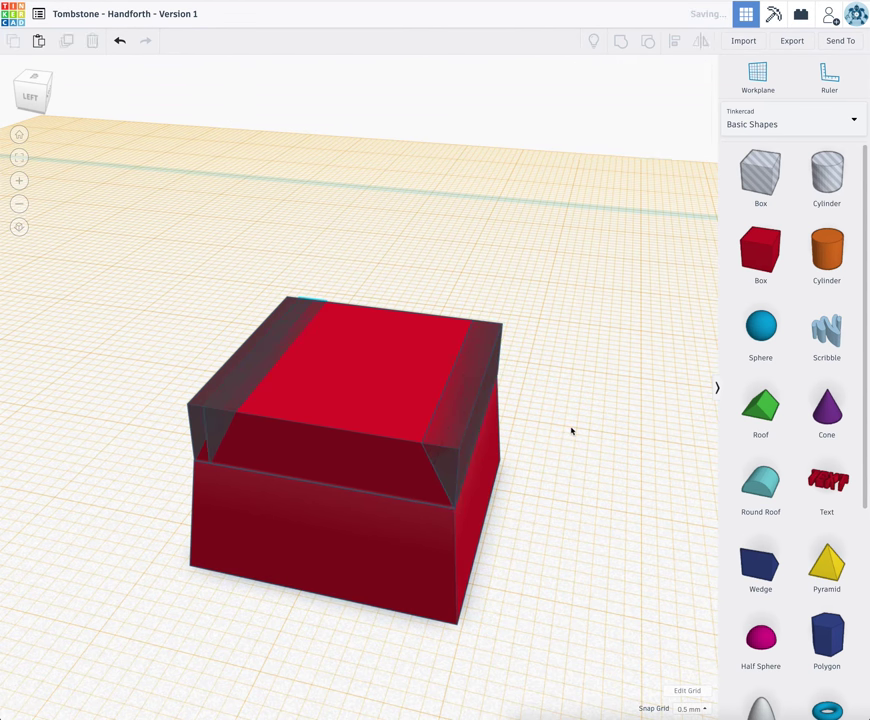
{"action": "left_click", "coordinate": [344, 376]}
{"action": "left_click_drag", "start_coordinate": [259, 373], "coordinate": [381, 340], "text": "alt"}
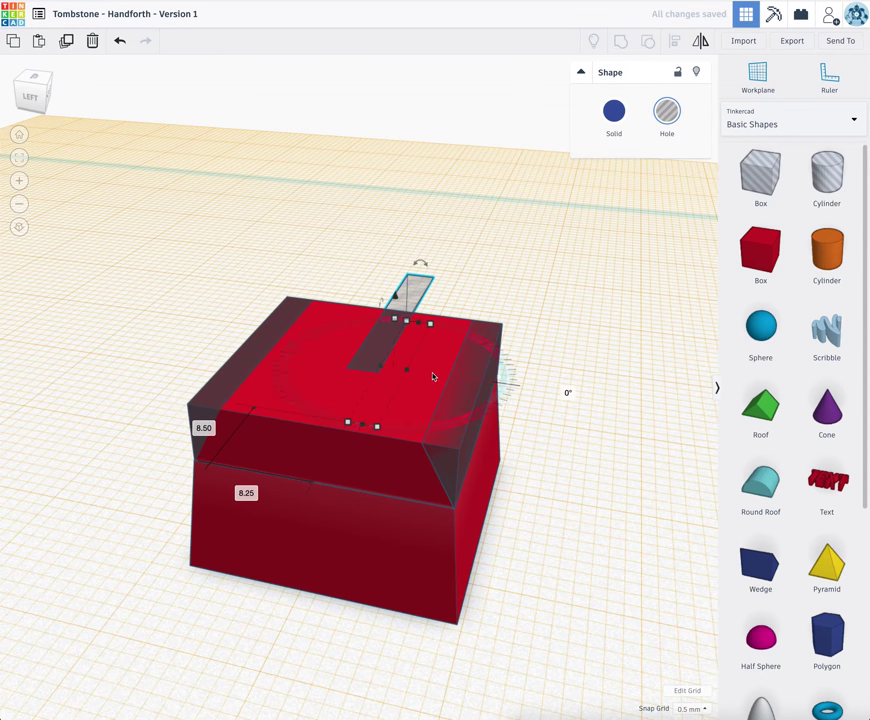
{"action": "left_click_drag", "start_coordinate": [433, 377], "coordinate": [388, 390]}
{"action": "mouse_move", "coordinate": [508, 333]}
{"action": "left_mouse_down"}
{"action": "mouse_move", "coordinate": [495, 330]}
{"action": "mouse_move", "coordinate": [505, 336]}
{"action": "left_mouse_up"}
{"action": "left_click", "coordinate": [577, 421]}
{"action": "left_click", "coordinate": [281, 371]}
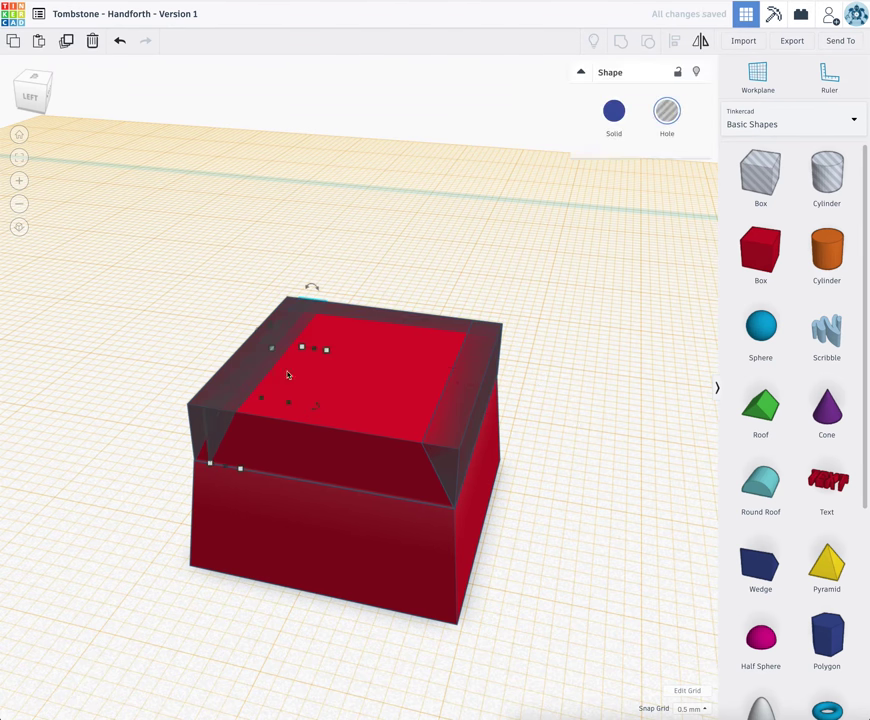
{"action": "left_click_drag", "start_coordinate": [257, 374], "coordinate": [579, 494]}
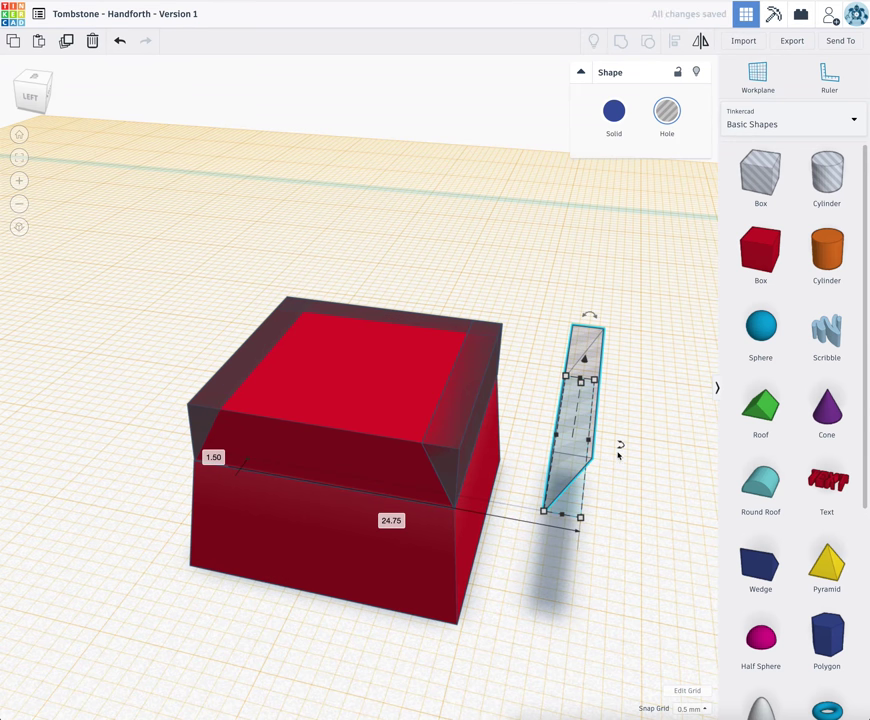
{"action": "left_click_drag", "start_coordinate": [618, 455], "coordinate": [363, 435]}
Marquee-select the model's shapes from several view angles
{"action": "left_click", "coordinate": [561, 615]}
{"action": "right_click_drag", "start_coordinate": [528, 614], "coordinate": [562, 544]}
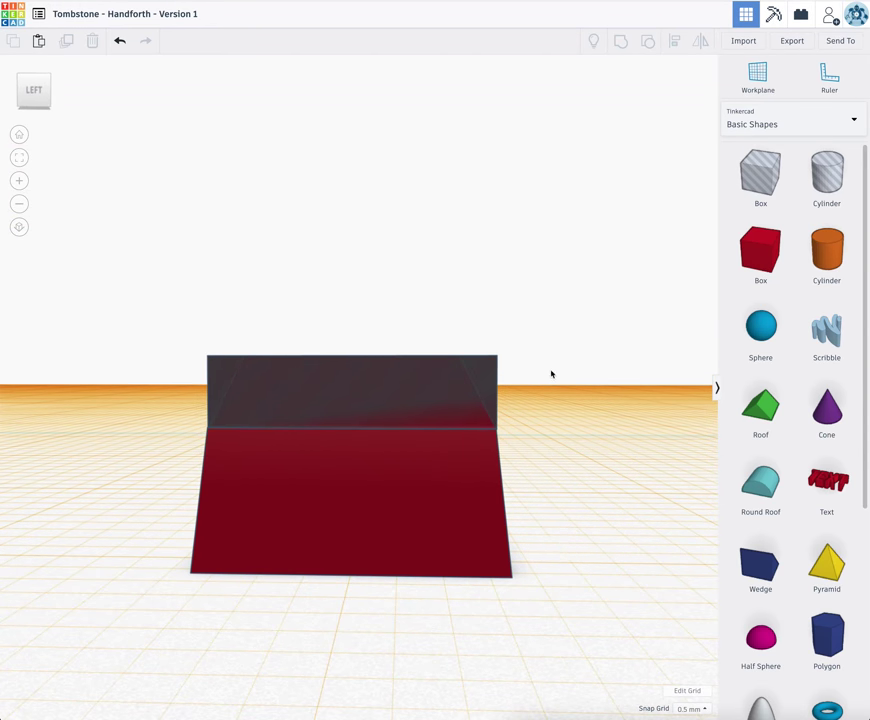
{"action": "left_click_drag", "start_coordinate": [538, 387], "coordinate": [159, 305]}
{"action": "right_click_drag", "start_coordinate": [578, 507], "coordinate": [576, 604]}
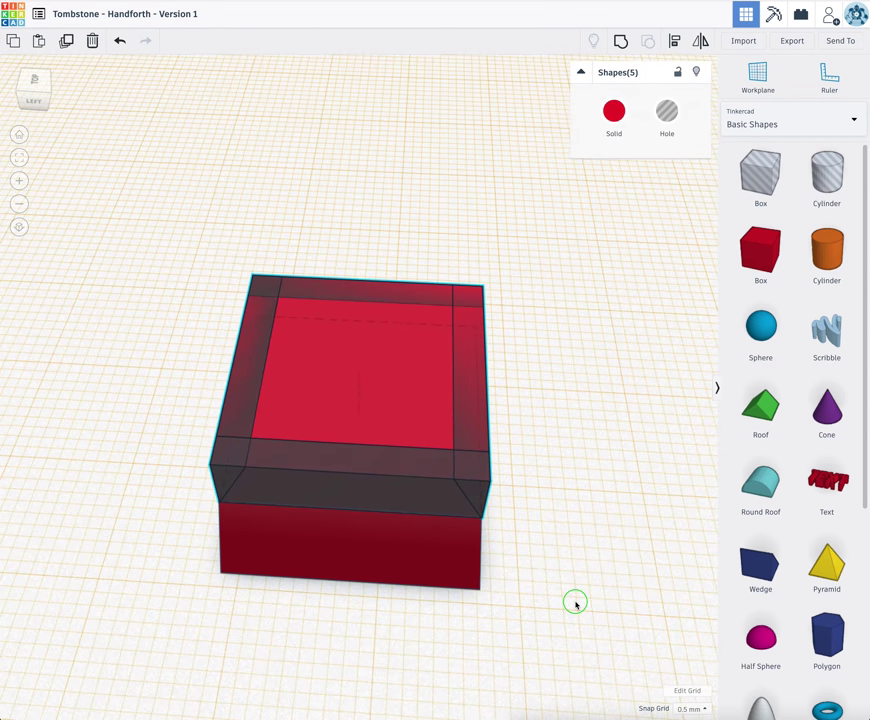
{"action": "left_click_drag", "start_coordinate": [575, 603], "coordinate": [191, 267]}
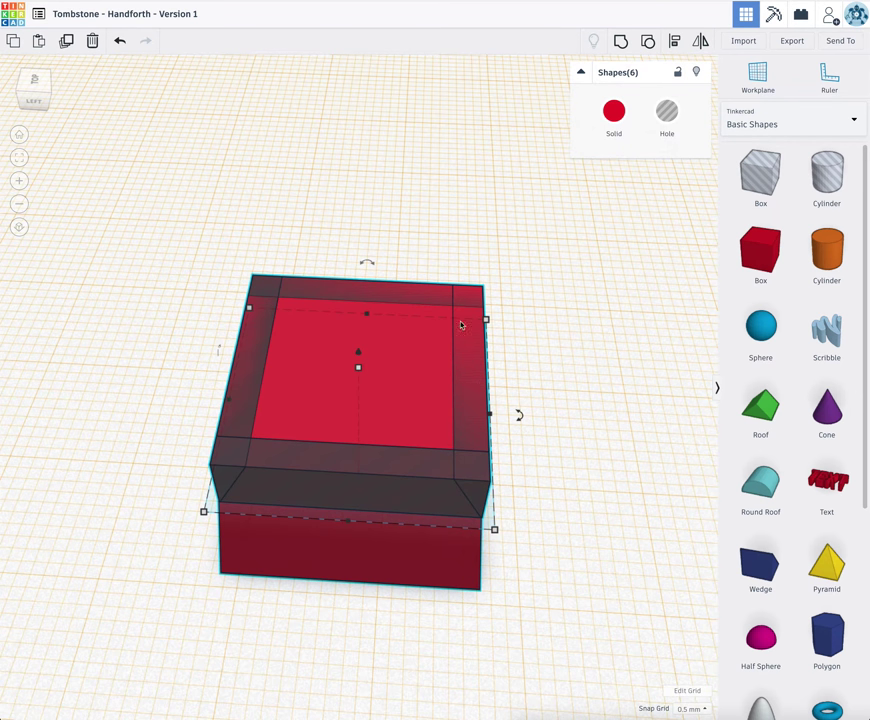
{"action": "left_click", "coordinate": [552, 511]}
{"action": "right_click_drag", "start_coordinate": [594, 462], "coordinate": [582, 421]}
{"action": "left_click_drag", "start_coordinate": [563, 408], "coordinate": [210, 341]}
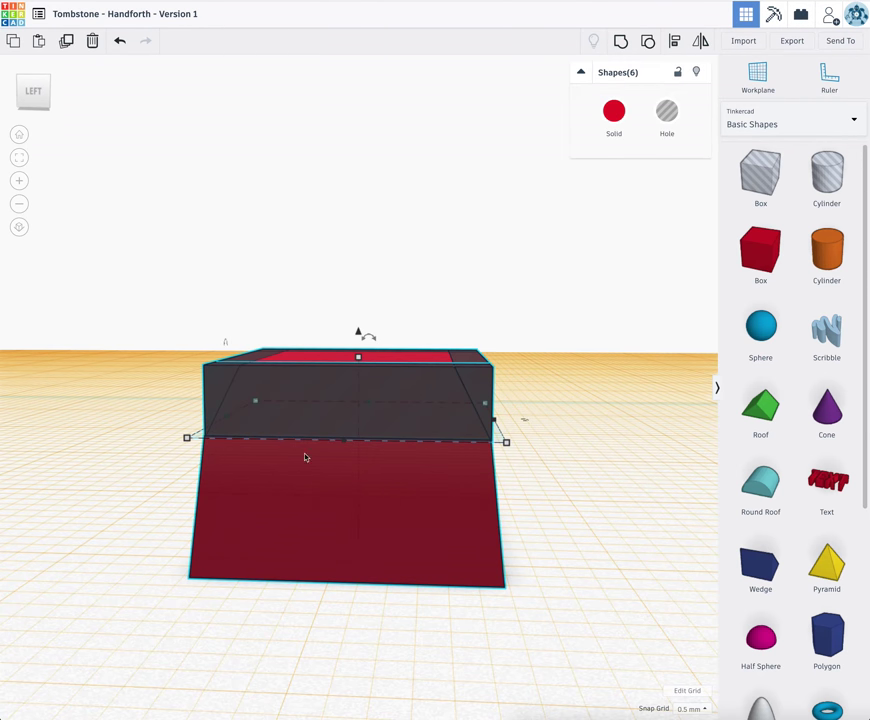
{"action": "right_click_drag", "start_coordinate": [660, 365], "coordinate": [682, 351]}
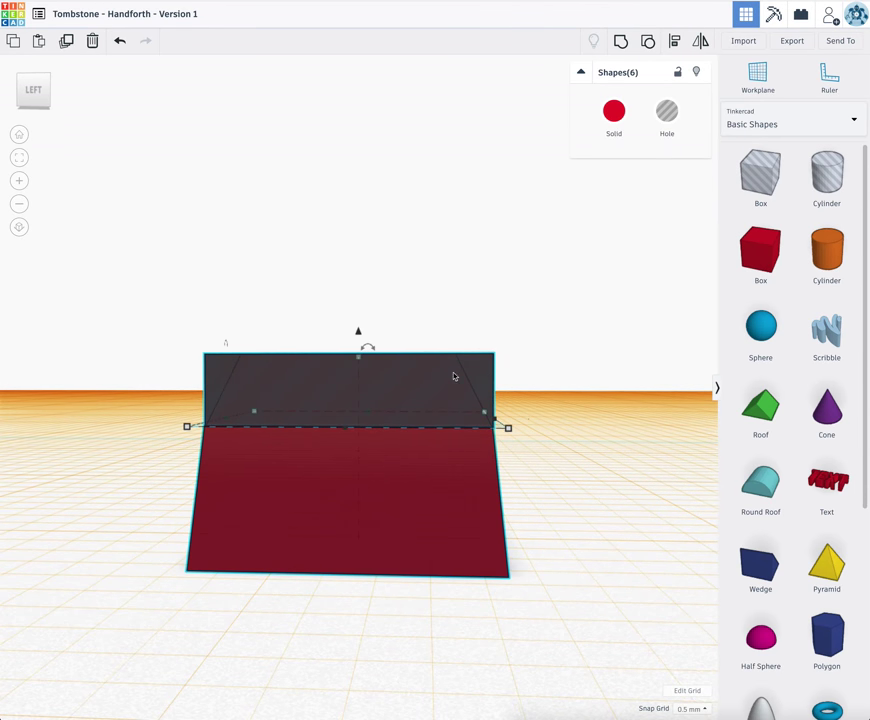
Group the five lower-block pieces into one bevelled red block
{"action": "left_click_drag", "start_coordinate": [141, 366], "coordinate": [566, 380]}
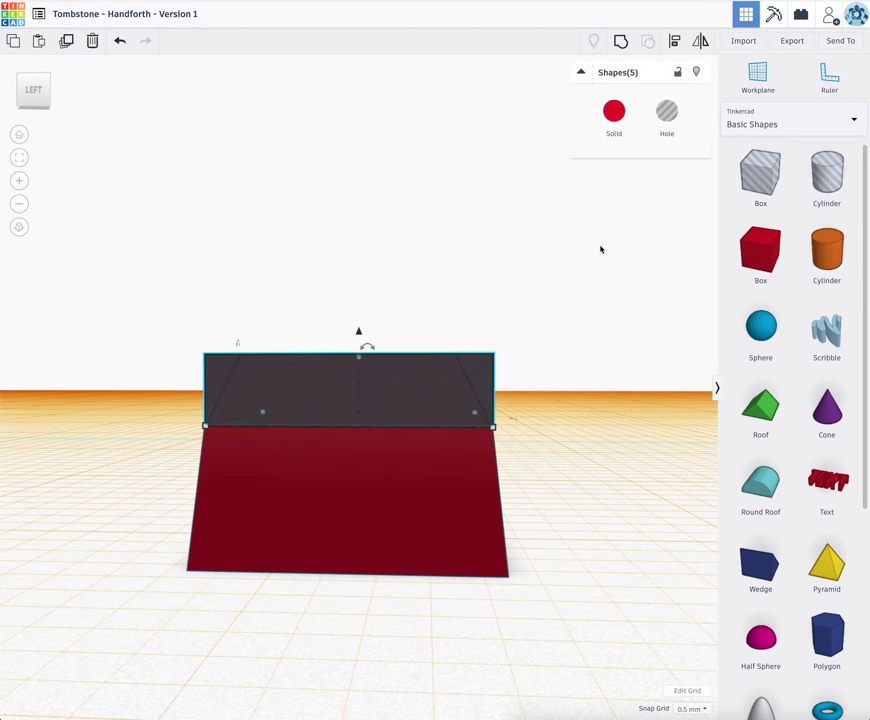
{"action": "left_click", "coordinate": [623, 42]}
{"action": "left_click", "coordinate": [582, 321]}
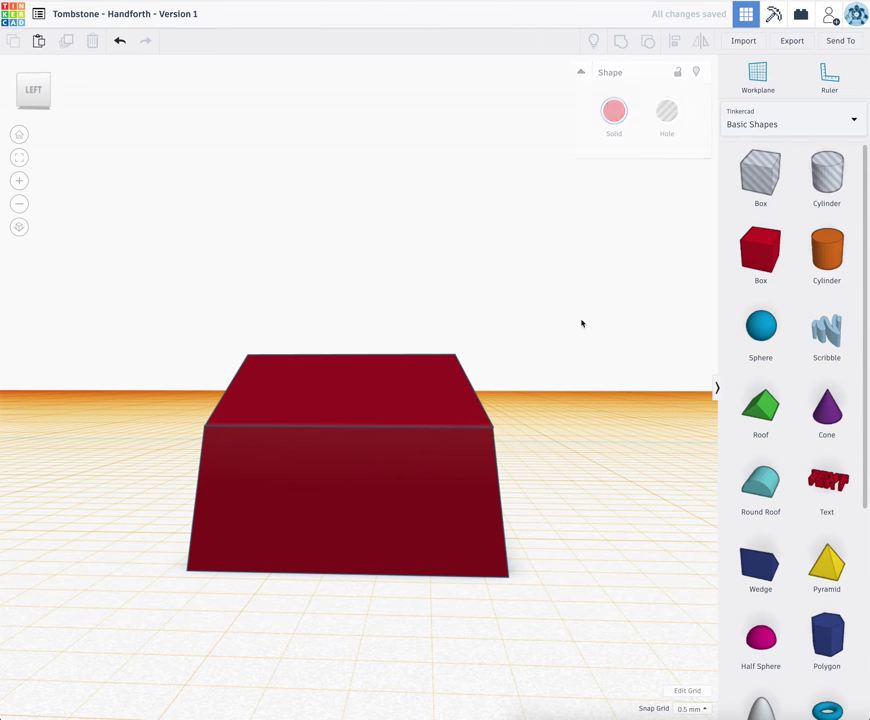
{"action": "right_click_drag", "start_coordinate": [583, 324], "coordinate": [571, 388]}
{"action": "scroll", "coordinate": [578, 363], "scroll_direction": "up", "scroll_amount": 2}
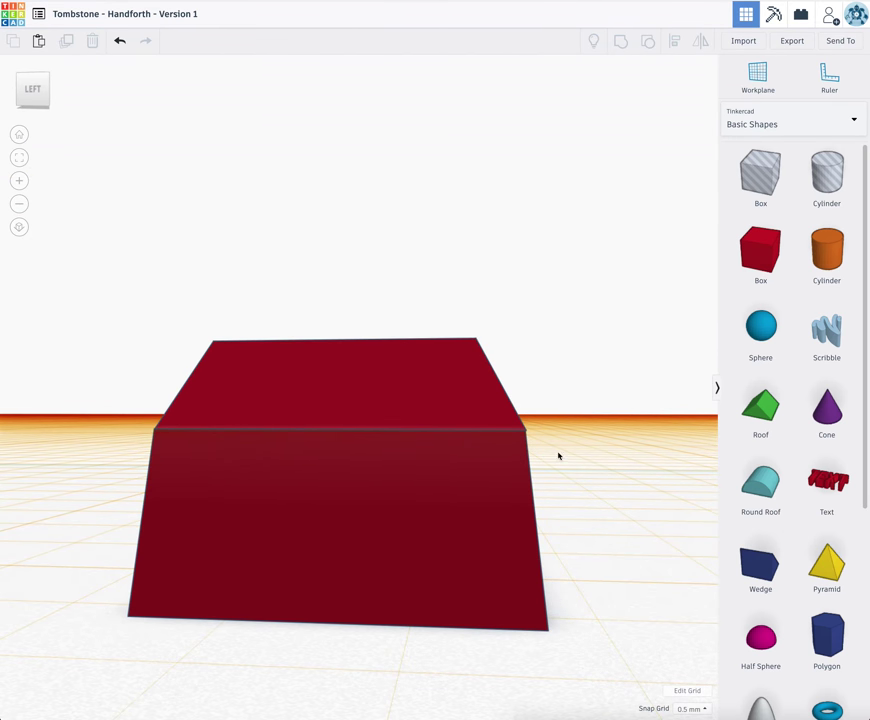
{"action": "scroll", "coordinate": [600, 520], "scroll_direction": "down", "scroll_amount": 2}
{"action": "right_click_drag", "start_coordinate": [600, 511], "coordinate": [559, 526]}
Group the two red shapes into one stepped base block
{"action": "left_click_drag", "start_coordinate": [565, 517], "coordinate": [395, 354]}
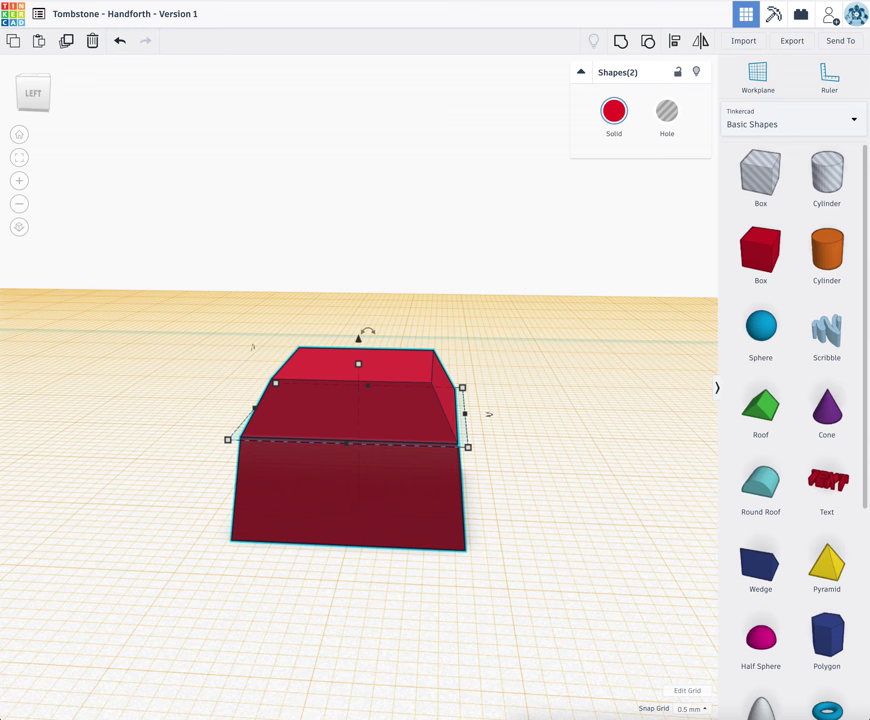
{"action": "left_click", "coordinate": [621, 40]}
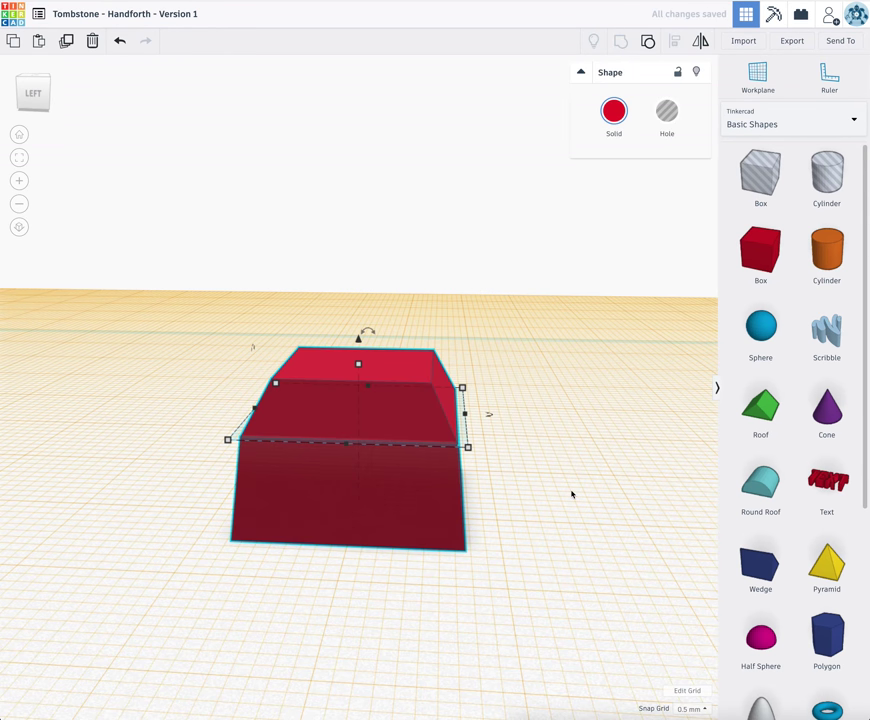
{"action": "right_click_drag", "start_coordinate": [418, 466], "coordinate": [570, 495]}
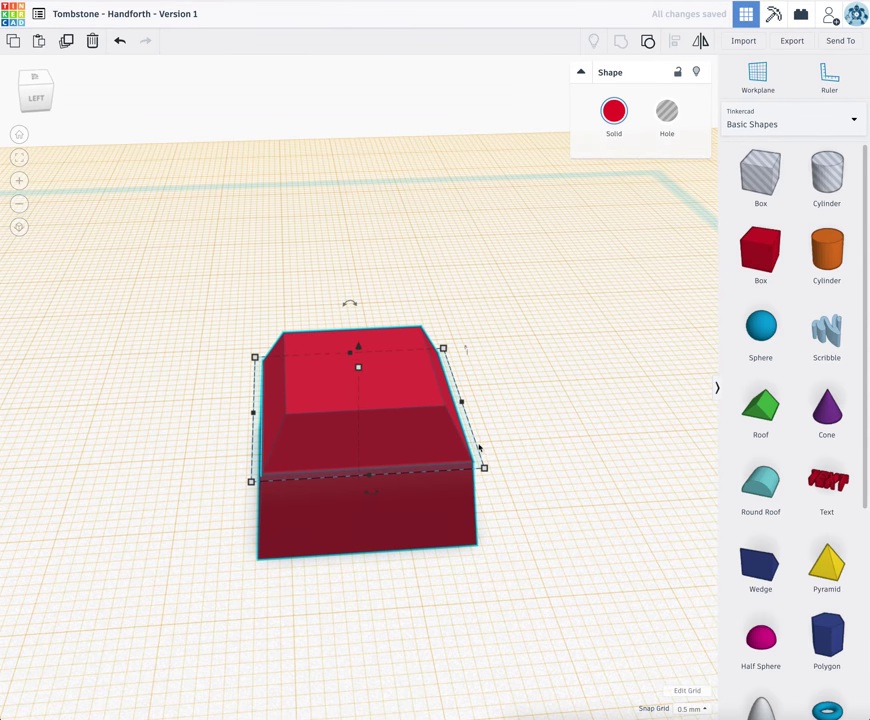
Reset the workplane, then copy-paste the red block and move the duplicate beside the original
{"action": "left_click", "coordinate": [583, 510]}
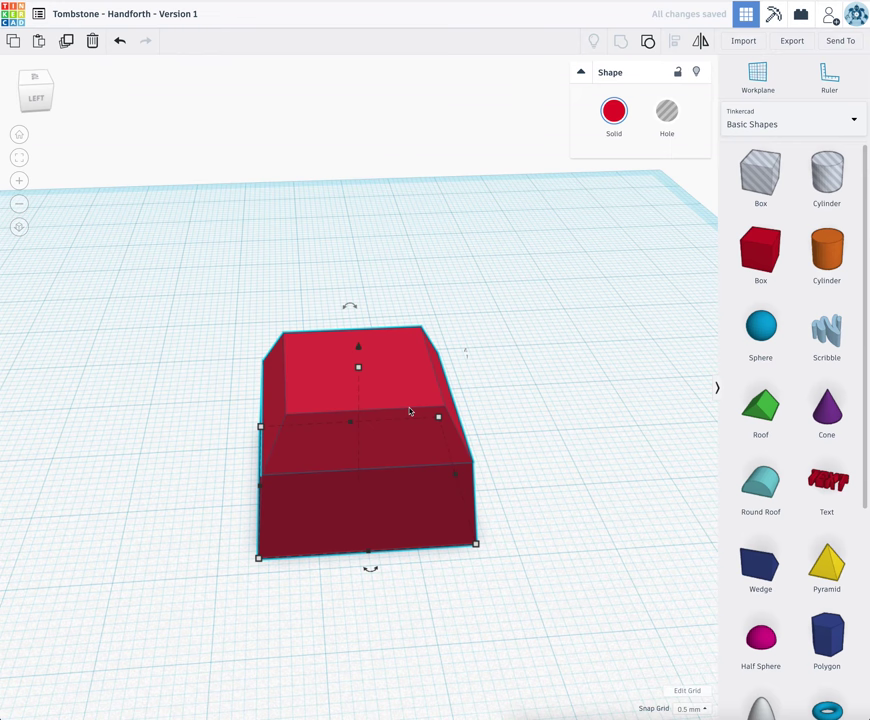
{"action": "key", "text": "ctrl+c"}
{"action": "key", "text": "ctrl+v"}
{"action": "left_click_drag", "start_coordinate": [445, 411], "coordinate": [604, 410]}
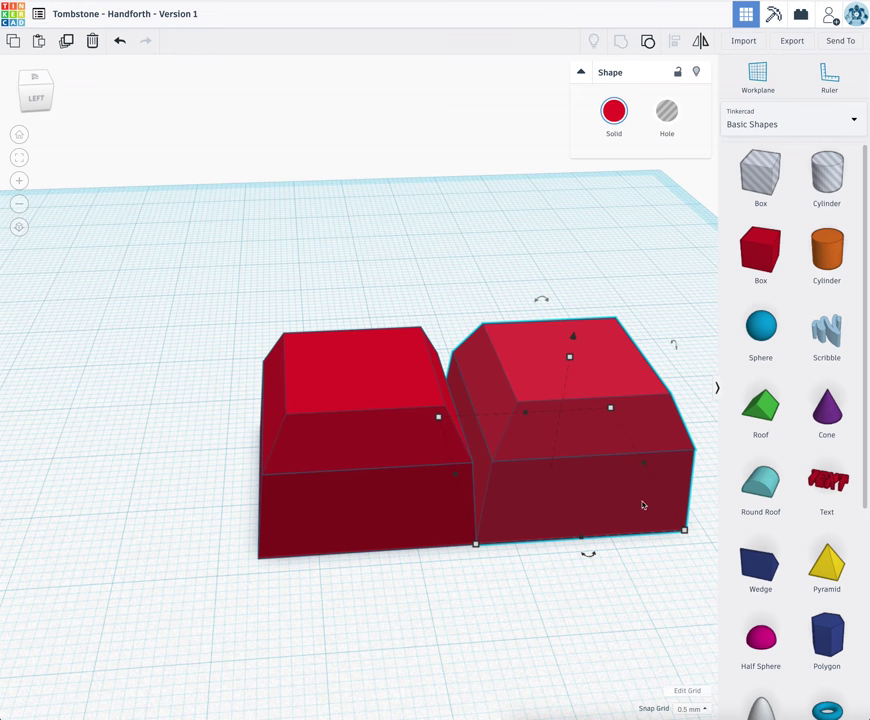
Resize the duplicate to 19.50 by 17.50, then narrow its width to 15.00
{"action": "mouse_move", "coordinate": [686, 535]}
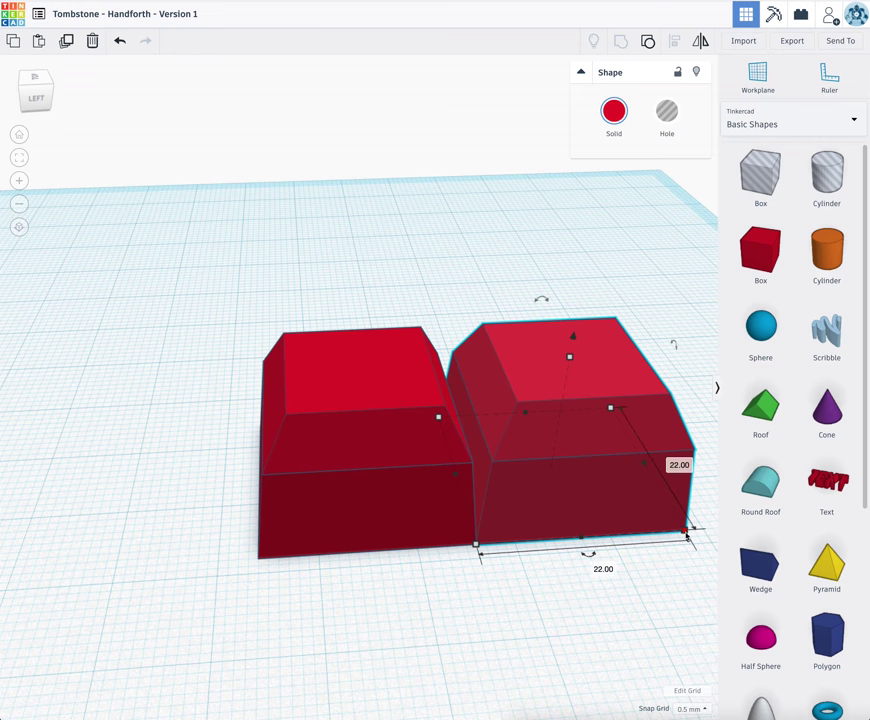
{"action": "left_click_drag", "start_coordinate": [686, 535], "coordinate": [610, 489]}
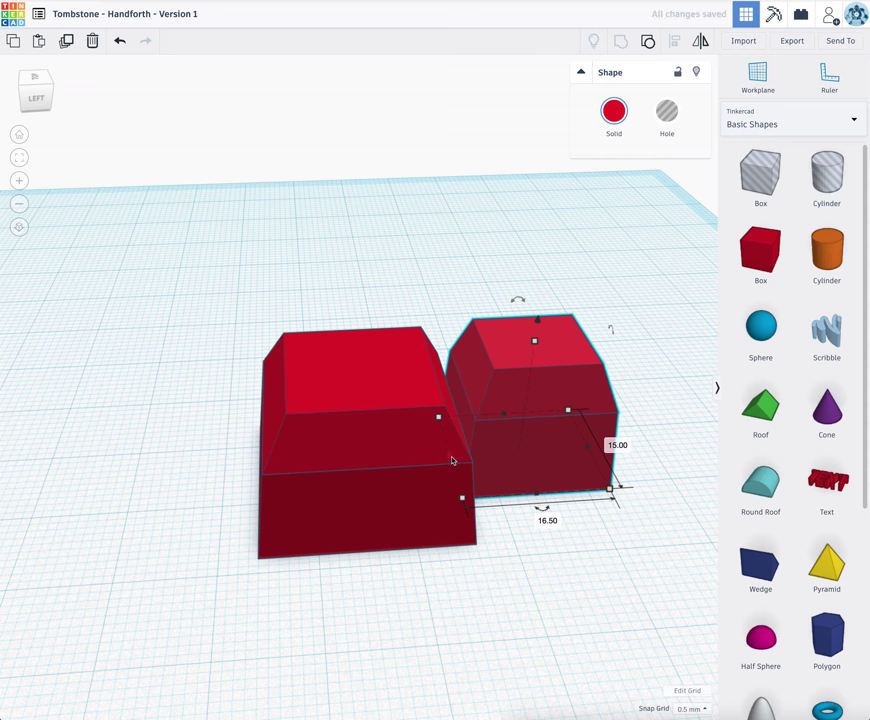
{"action": "left_click_drag", "start_coordinate": [452, 460], "coordinate": [462, 458]}
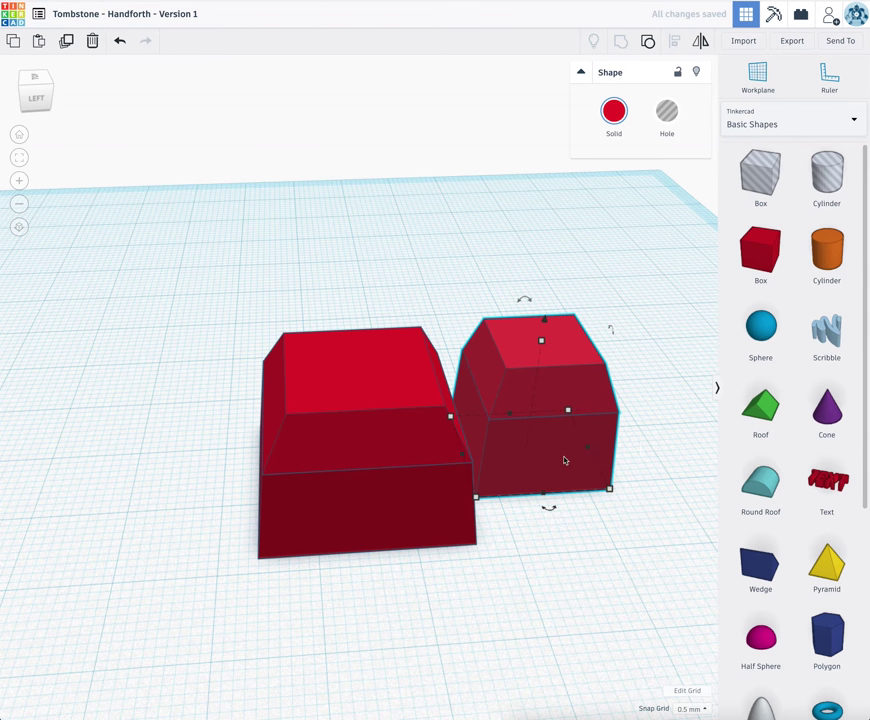
Move the smaller block over the base and raise it to sit on top
{"action": "left_click_drag", "start_coordinate": [565, 460], "coordinate": [388, 498]}
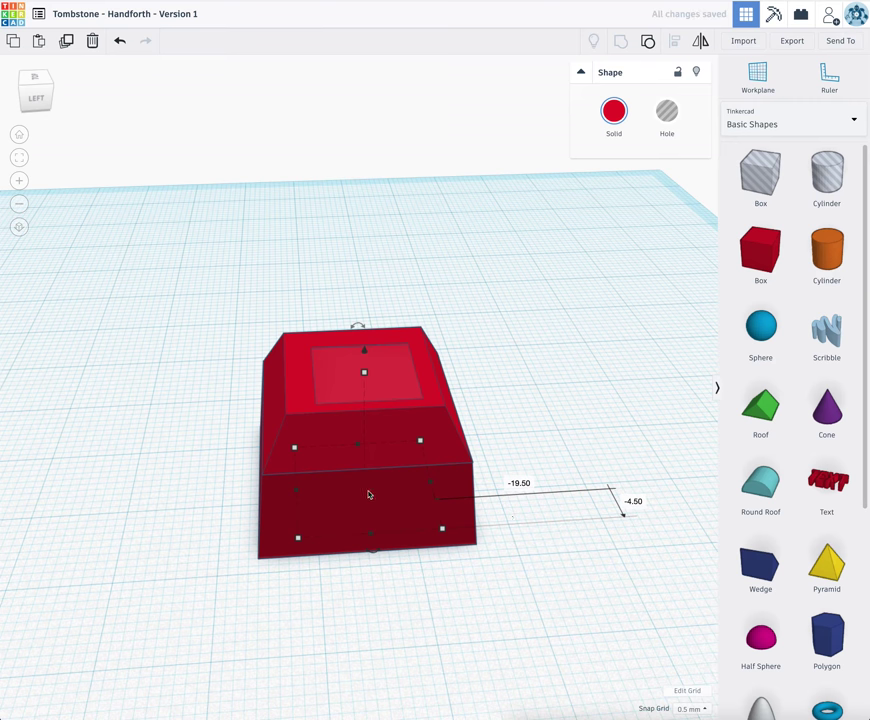
{"action": "scroll", "coordinate": [404, 355], "scroll_direction": "down", "scroll_amount": 4}
{"action": "scroll", "coordinate": [395, 380], "scroll_direction": "up", "scroll_amount": 3}
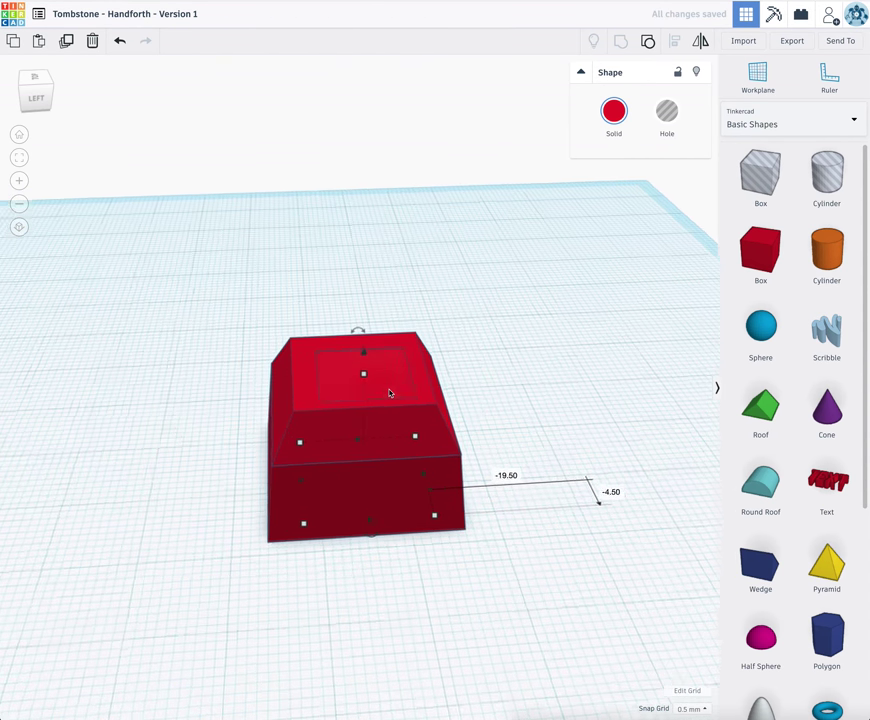
{"action": "scroll", "coordinate": [367, 353], "scroll_direction": "up", "scroll_amount": 2}
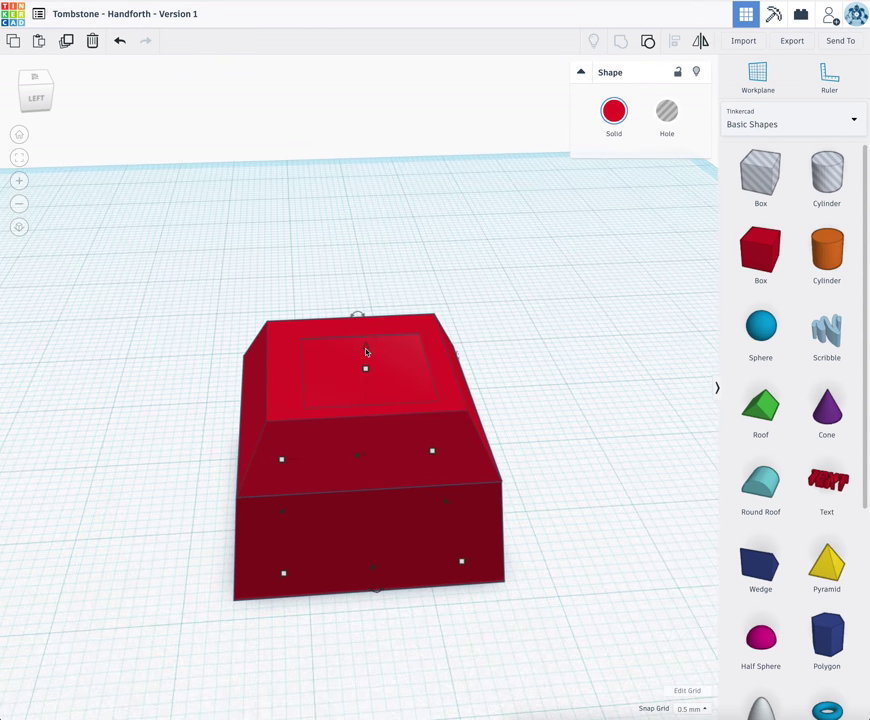
{"action": "left_click_drag", "start_coordinate": [366, 352], "coordinate": [369, 163]}
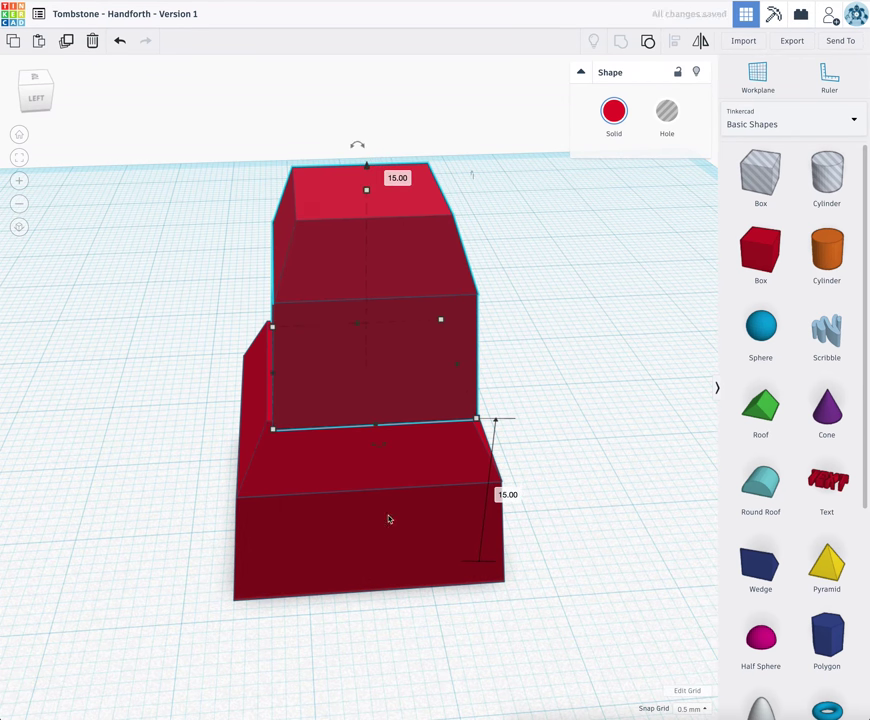
{"action": "right_click_drag", "start_coordinate": [388, 520], "coordinate": [303, 408]}
{"action": "left_click_drag", "start_coordinate": [303, 408], "coordinate": [307, 414]}
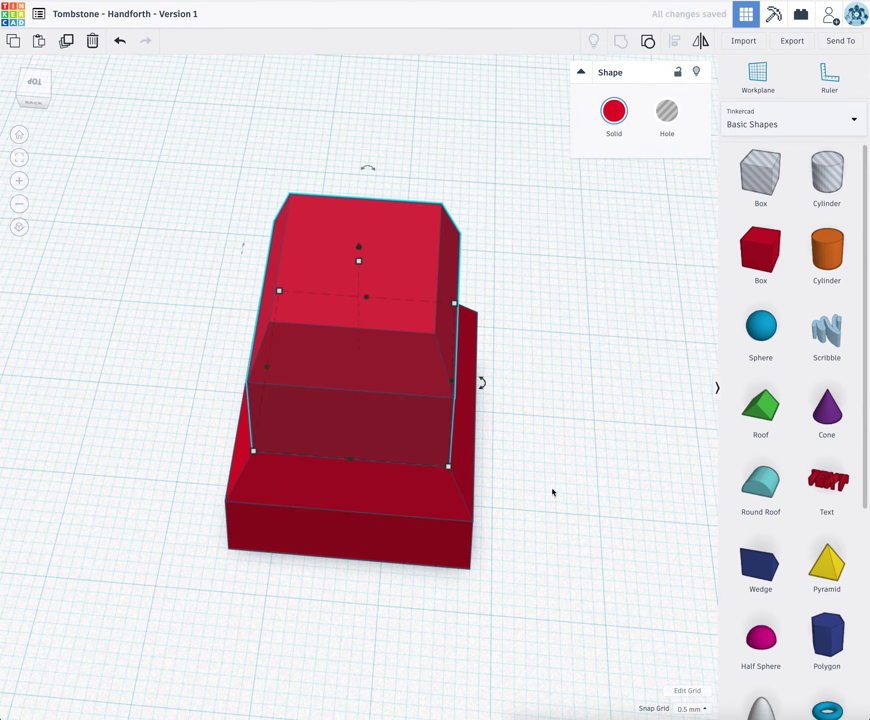
{"action": "right_click_drag", "start_coordinate": [520, 484], "coordinate": [548, 381]}
Ungroup the upper tier twice into its separate pieces
{"action": "left_click", "coordinate": [630, 351]}
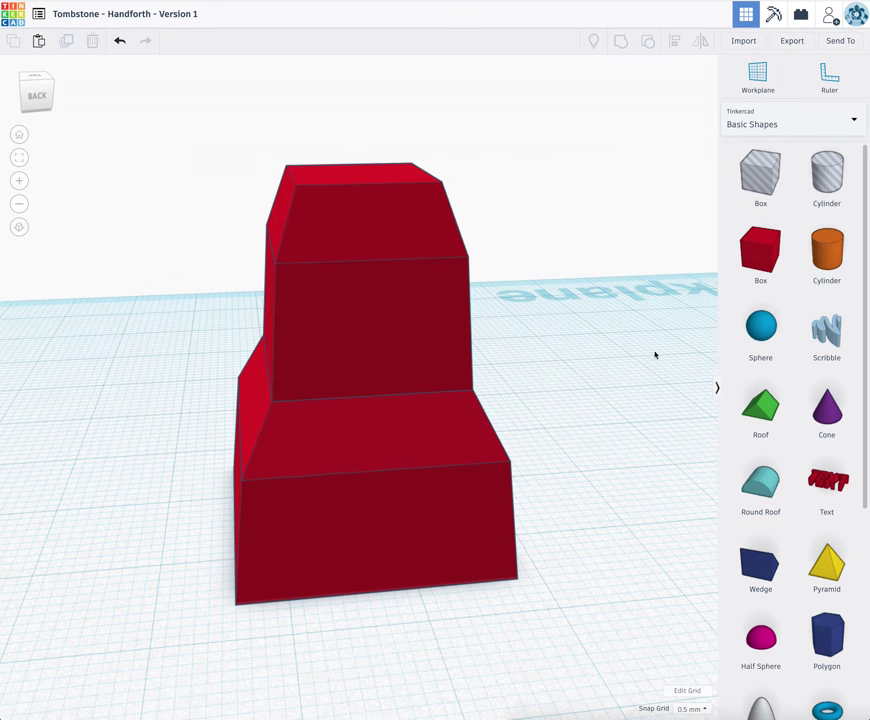
{"action": "left_click", "coordinate": [377, 233]}
{"action": "left_click", "coordinate": [646, 44]}
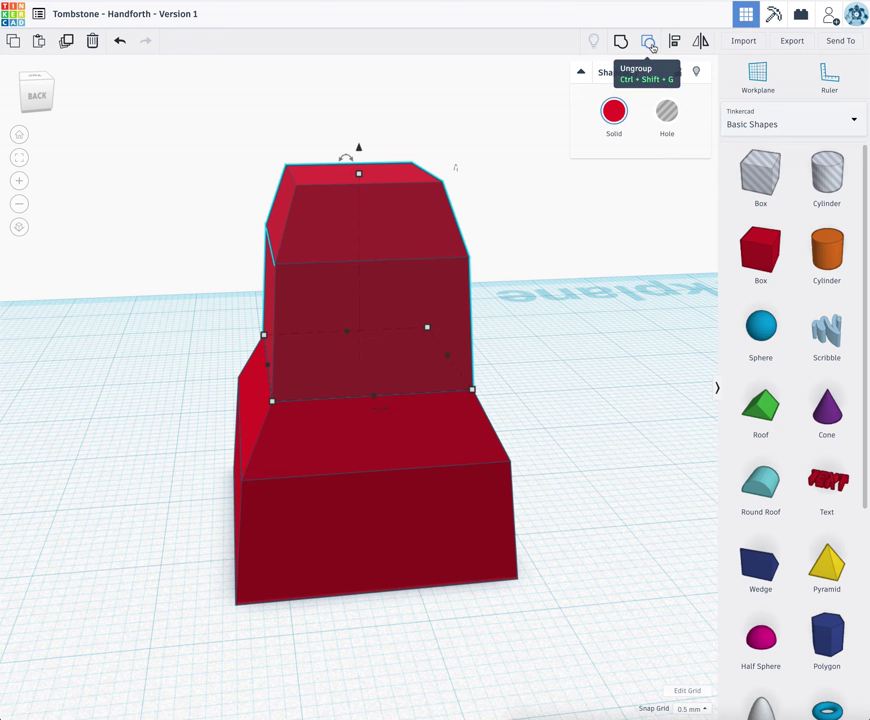
{"action": "left_click", "coordinate": [650, 47]}
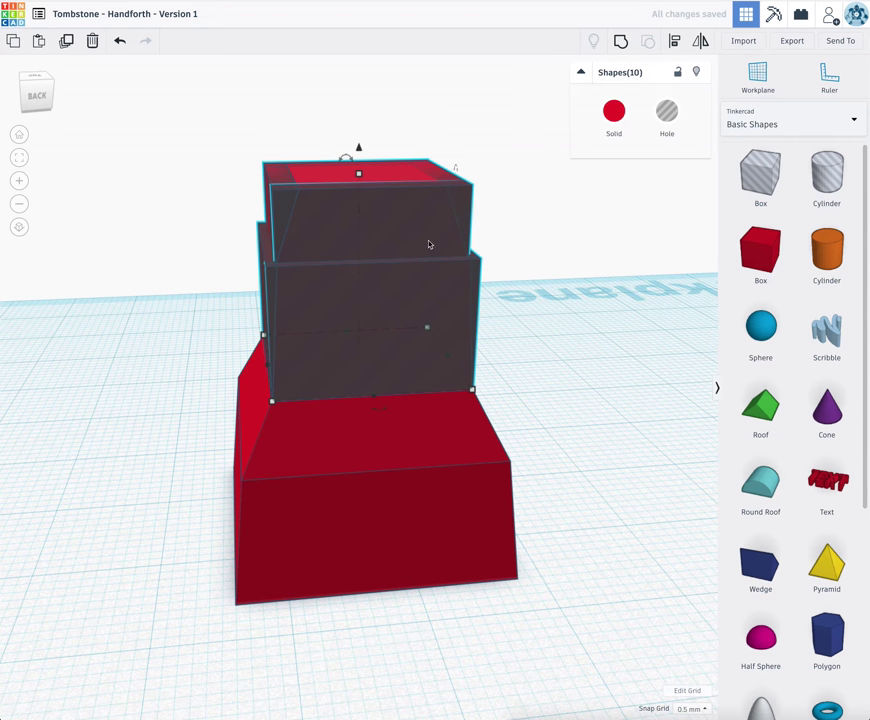
Group the nine upper pieces, then undo that grouping
{"action": "right_click_drag", "start_coordinate": [543, 320], "coordinate": [536, 272]}
{"action": "left_click", "coordinate": [548, 270]}
{"action": "left_click_drag", "start_coordinate": [548, 272], "coordinate": [231, 250]}
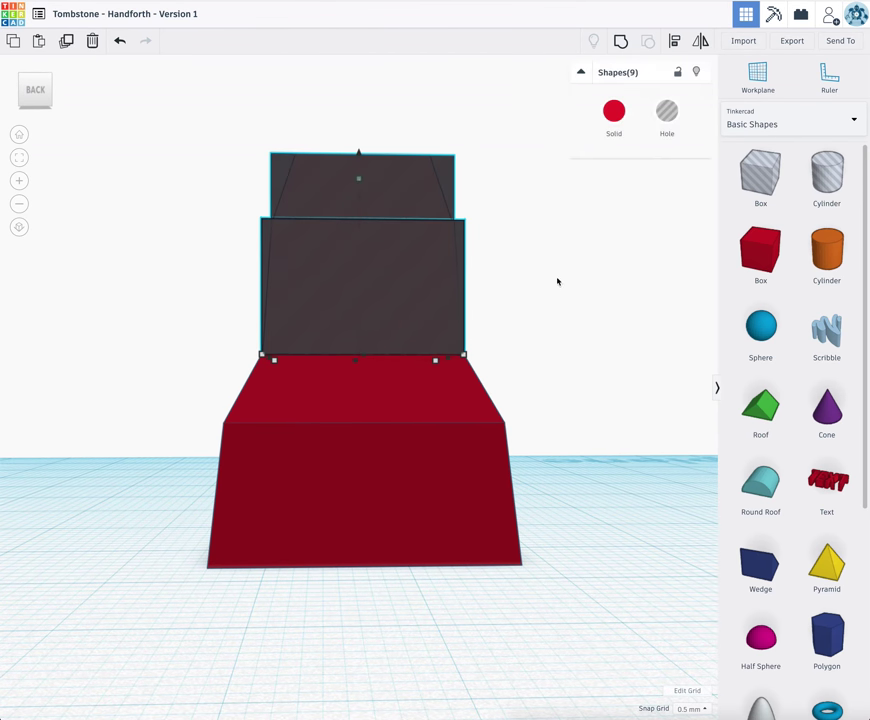
{"action": "left_click", "coordinate": [621, 43]}
{"action": "right_click_drag", "start_coordinate": [484, 212], "coordinate": [599, 368]}
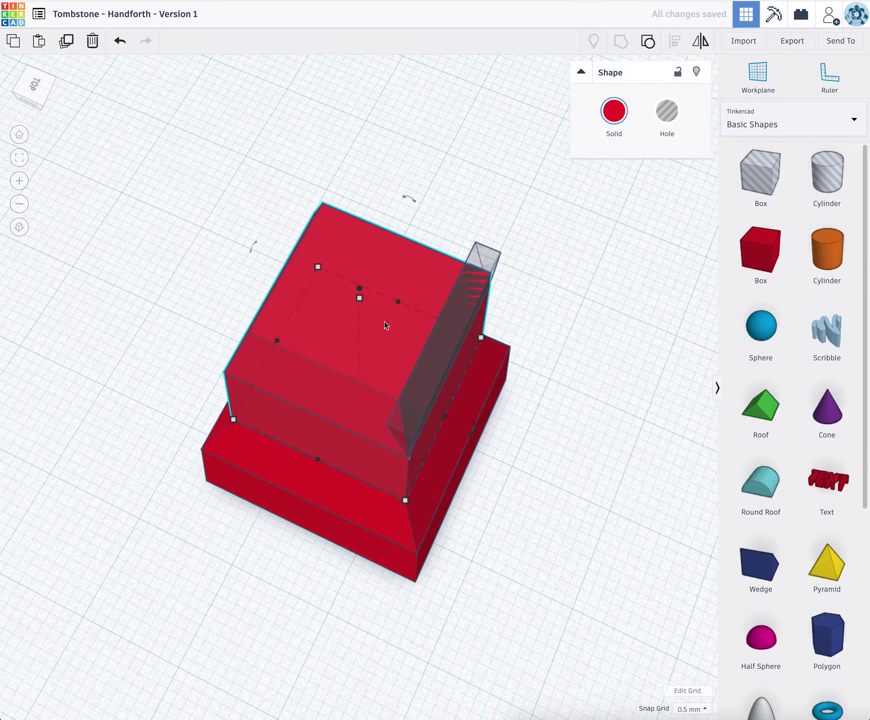
{"action": "key", "text": "ctrl+z"}
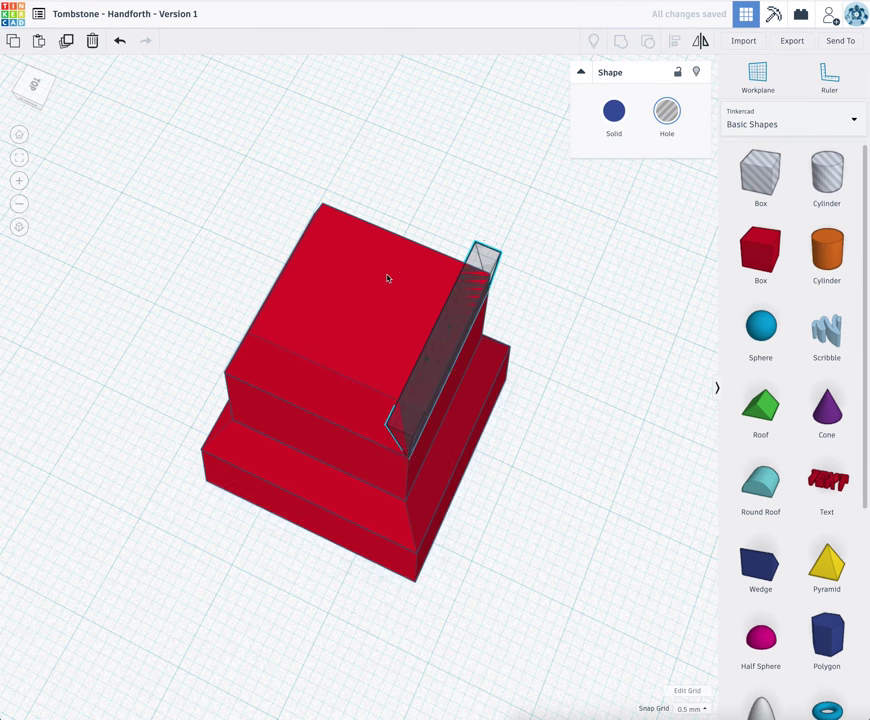
Regroup the upper box, then merge the five middle-tier pieces into one solid block
{"action": "left_click", "coordinate": [388, 278]}
{"action": "right_click_drag", "start_coordinate": [591, 270], "coordinate": [585, 245]}
{"action": "left_click", "coordinate": [648, 44]}
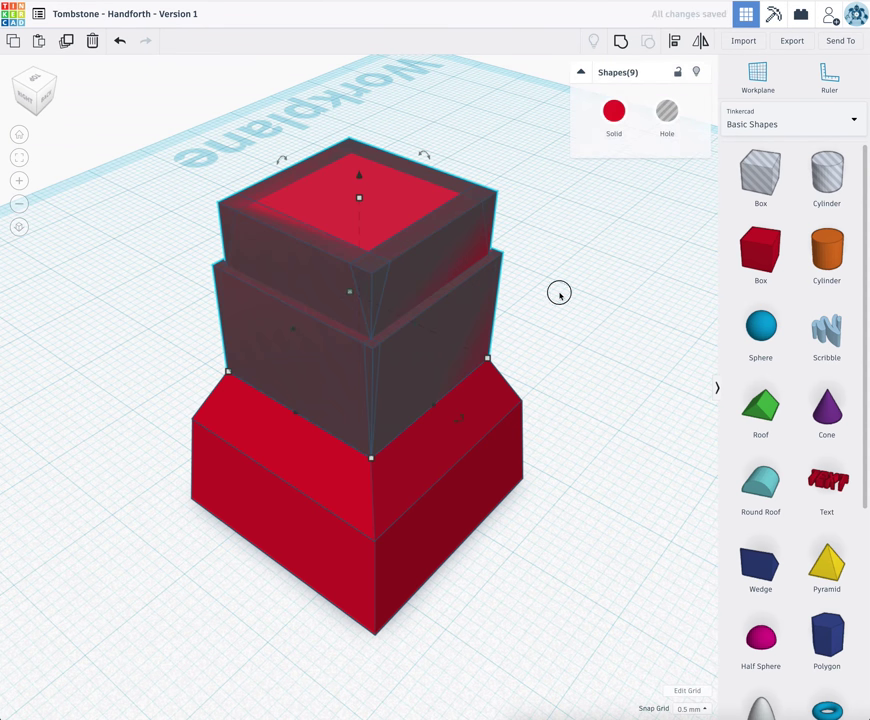
{"action": "left_click", "coordinate": [590, 297]}
{"action": "right_click_drag", "start_coordinate": [590, 297], "coordinate": [503, 270]}
{"action": "left_click_drag", "start_coordinate": [495, 293], "coordinate": [192, 291]}
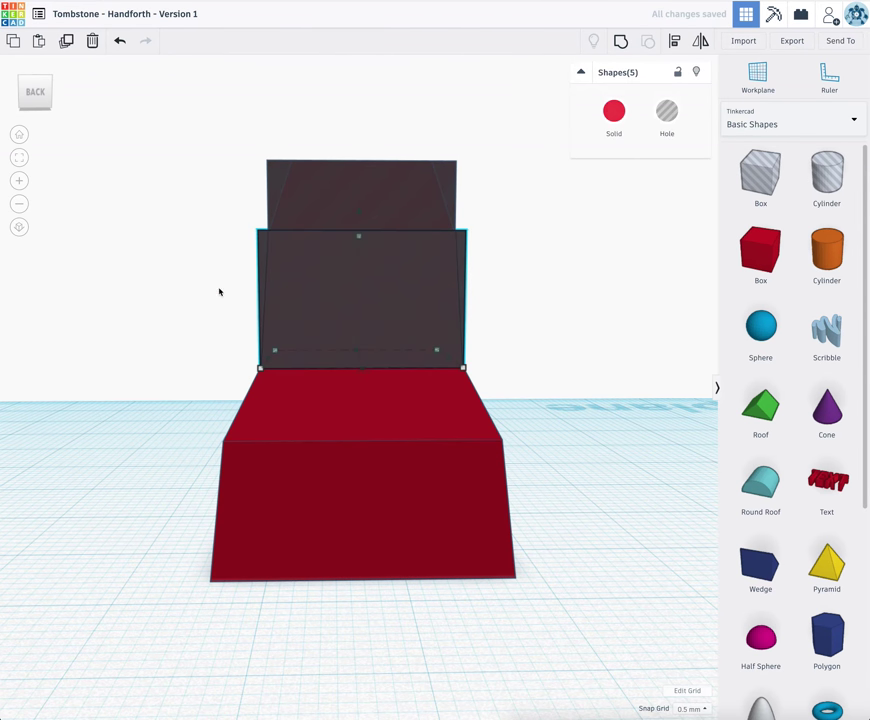
{"action": "left_click", "coordinate": [620, 41]}
{"action": "right_click_drag", "start_coordinate": [600, 195], "coordinate": [660, 220]}
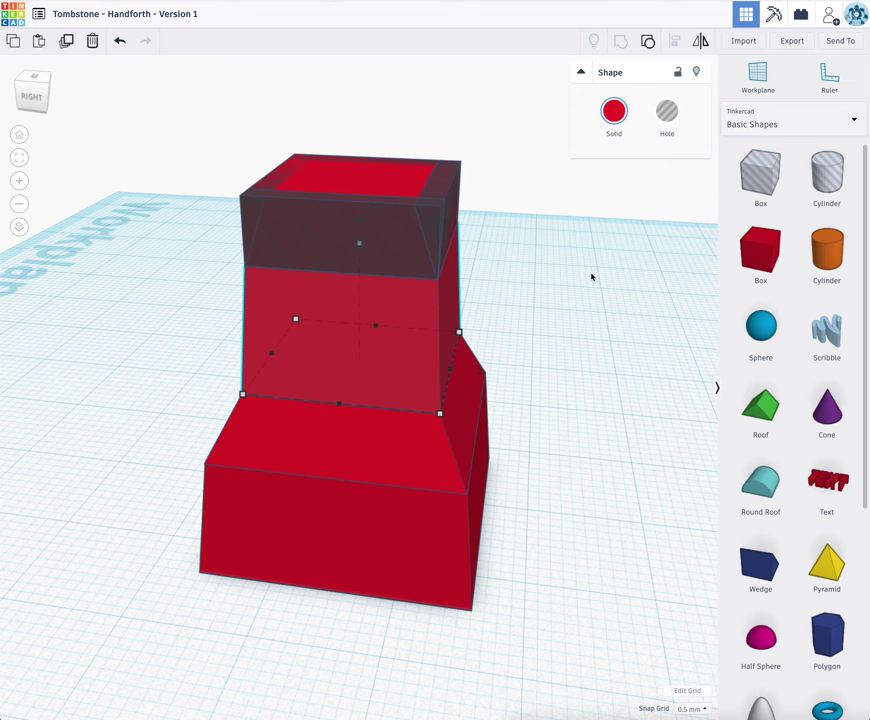
{"action": "left_click", "coordinate": [444, 187]}
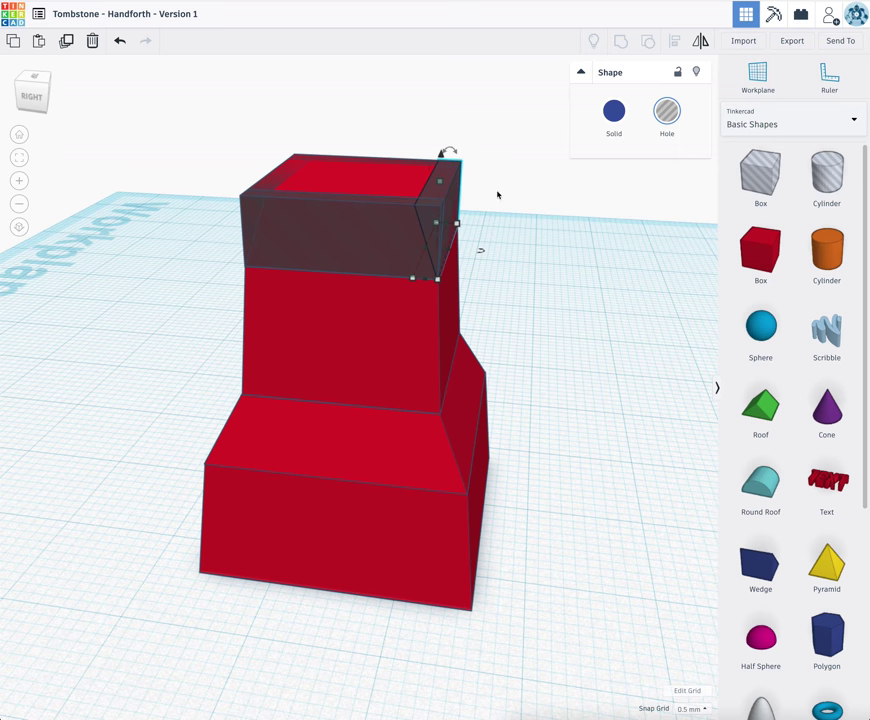
{"action": "right_click_drag", "start_coordinate": [406, 219], "coordinate": [442, 190]}
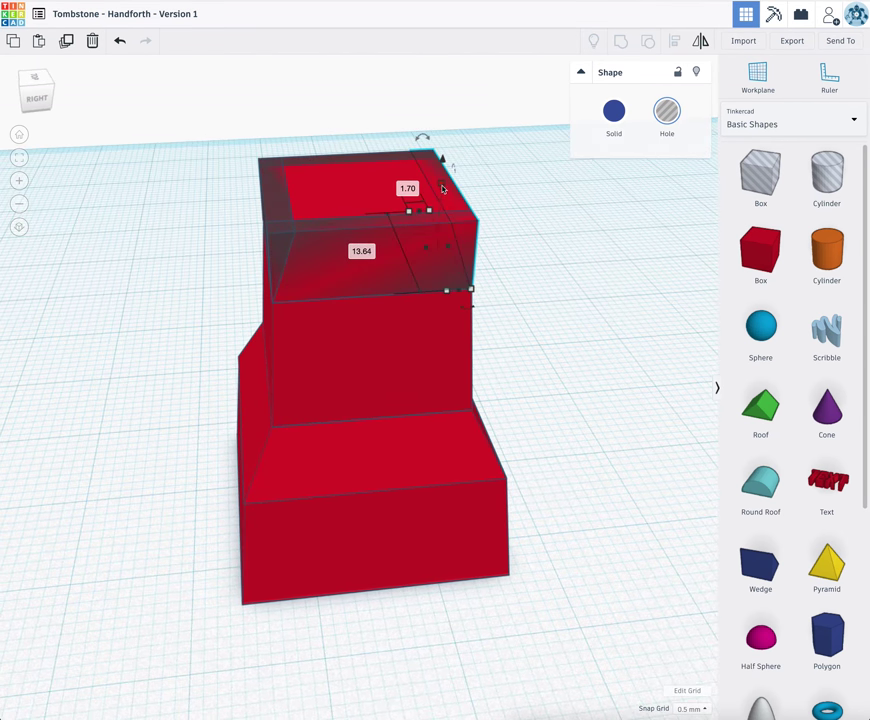
{"action": "right_click_drag", "start_coordinate": [511, 226], "coordinate": [449, 193]}
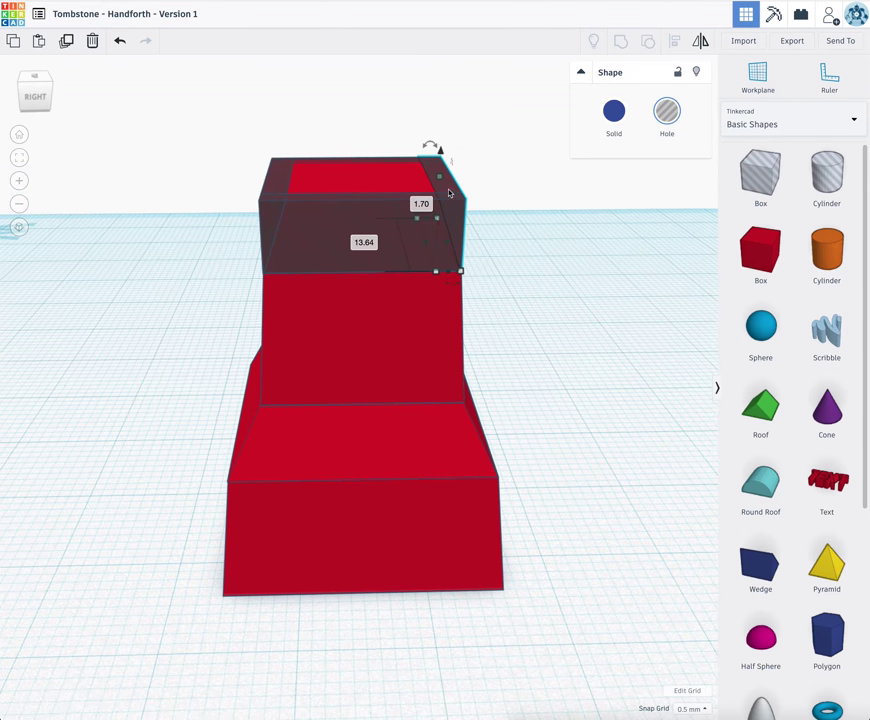
{"action": "left_click", "coordinate": [426, 248]}
{"action": "mouse_move", "coordinate": [424, 248]}
{"action": "left_mouse_down"}
{"action": "mouse_move", "coordinate": [414, 247]}
{"action": "mouse_move", "coordinate": [427, 247]}
{"action": "left_mouse_up"}
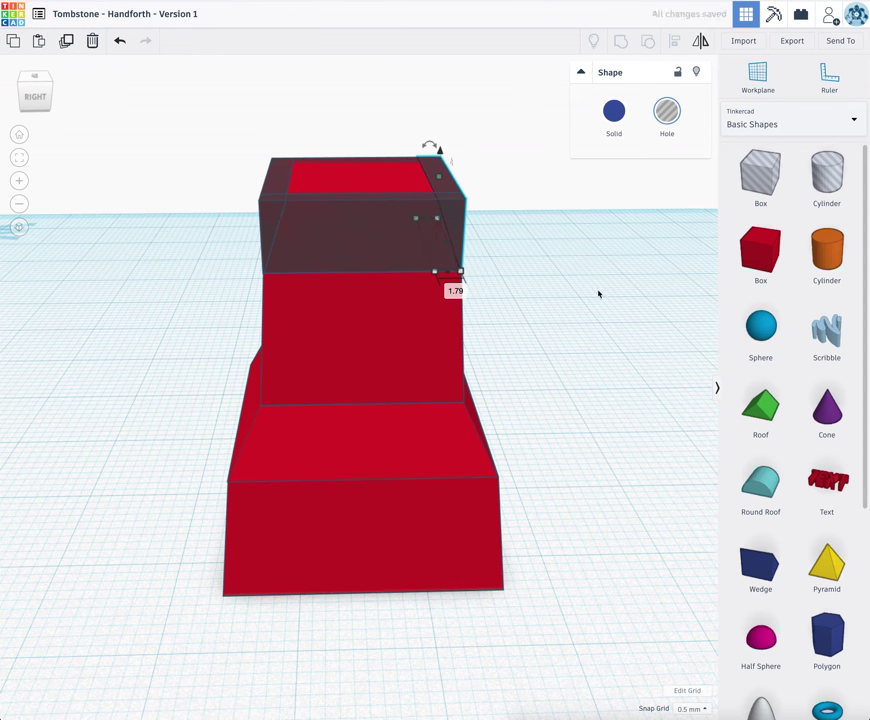
{"action": "key", "text": "ctrl+z"}
{"action": "left_click", "coordinate": [518, 226]}
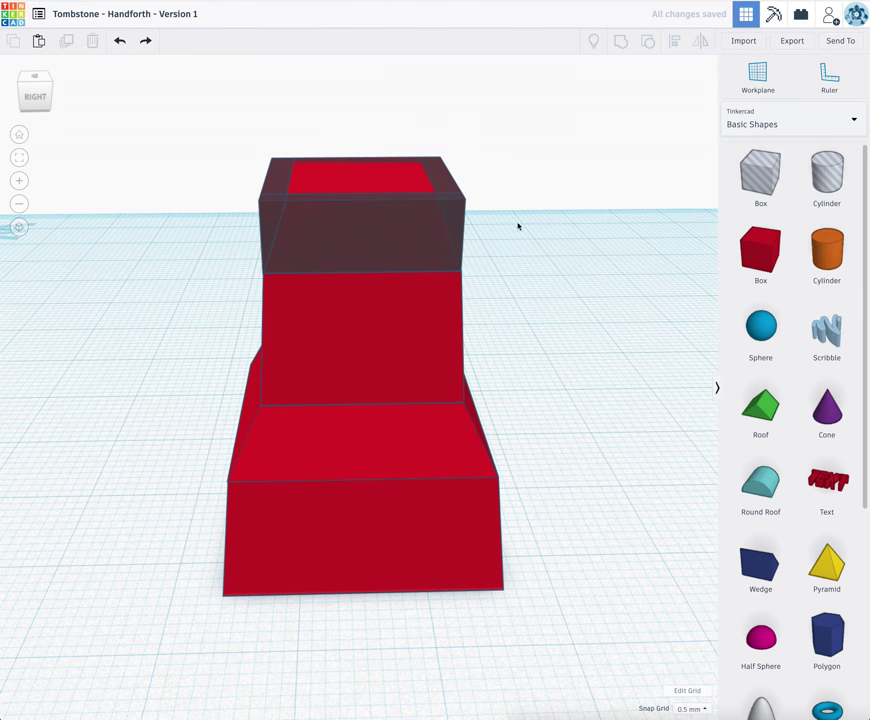
{"action": "left_click", "coordinate": [450, 199]}
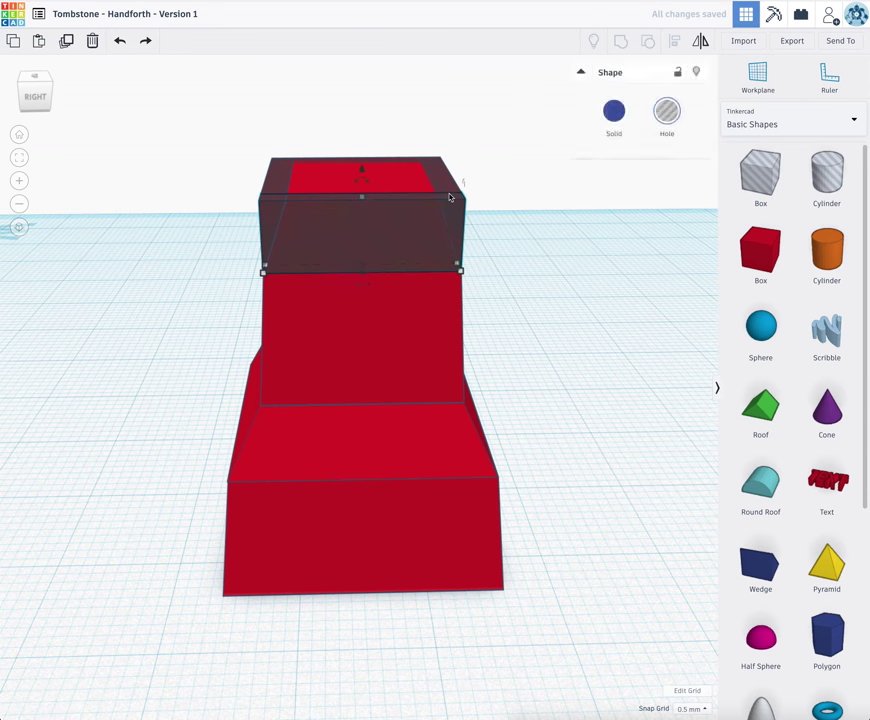
Set the snap grid to 0.1 mm and adjust the hole box's edge offset
{"action": "left_click", "coordinate": [704, 708]}
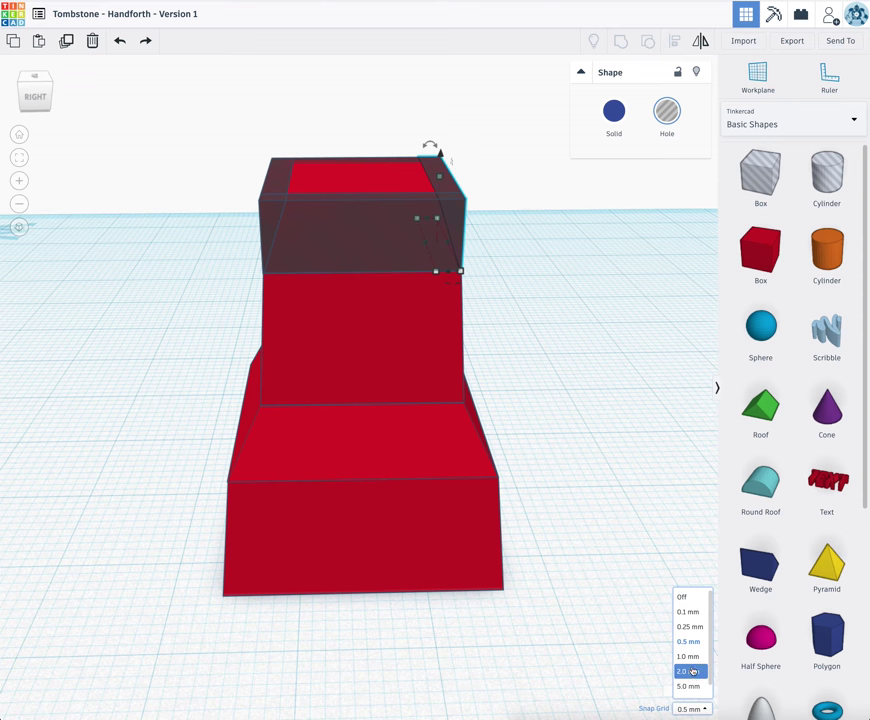
{"action": "left_click", "coordinate": [688, 612]}
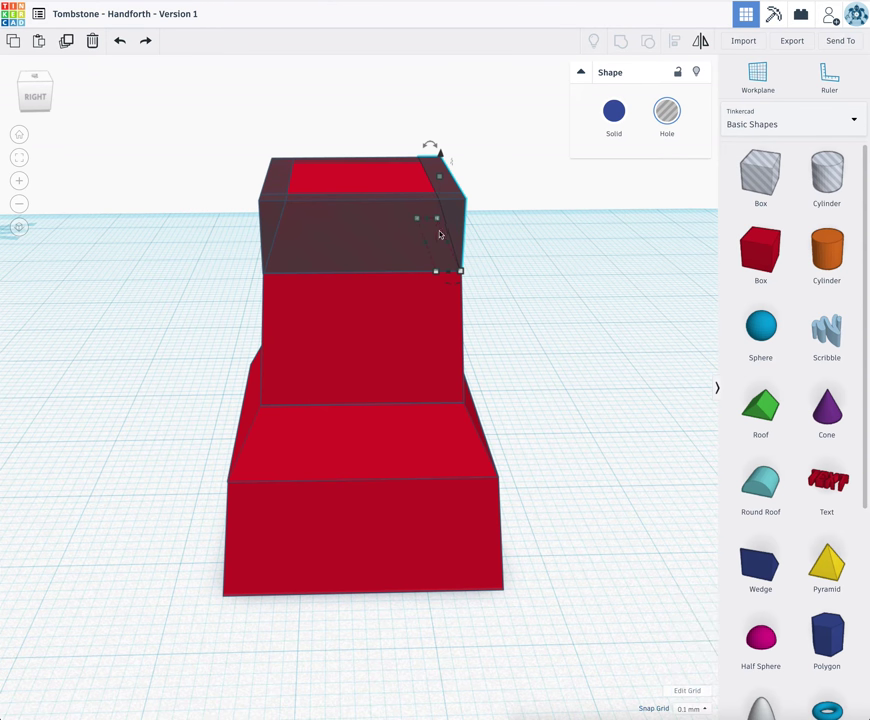
{"action": "left_click_drag", "start_coordinate": [440, 234], "coordinate": [422, 244]}
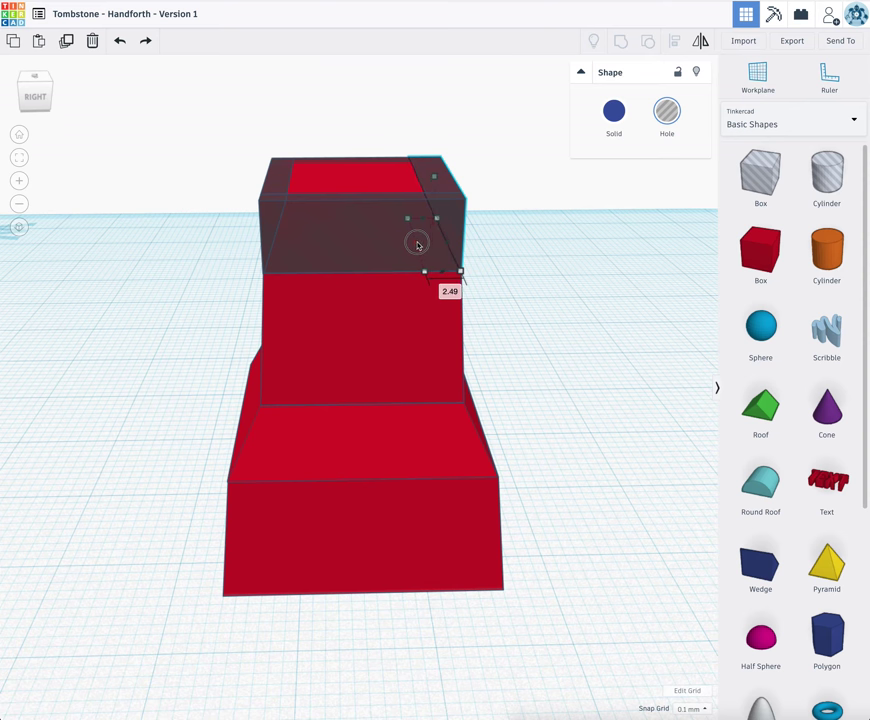
{"action": "left_click", "coordinate": [532, 317]}
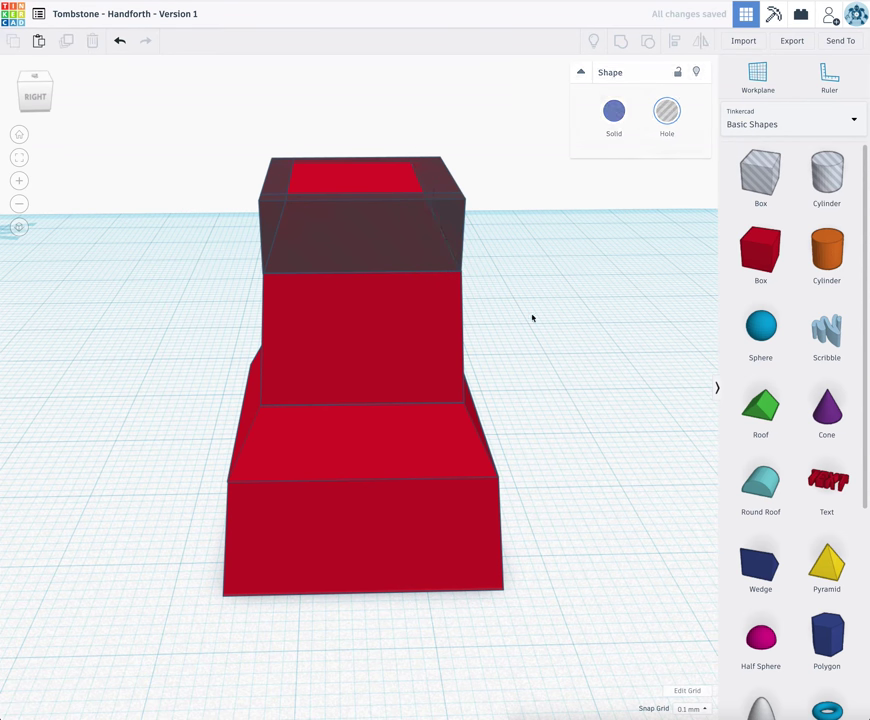
Change the hole box's edge dimension from 2.49 to 2.5
{"action": "left_click", "coordinate": [449, 188]}
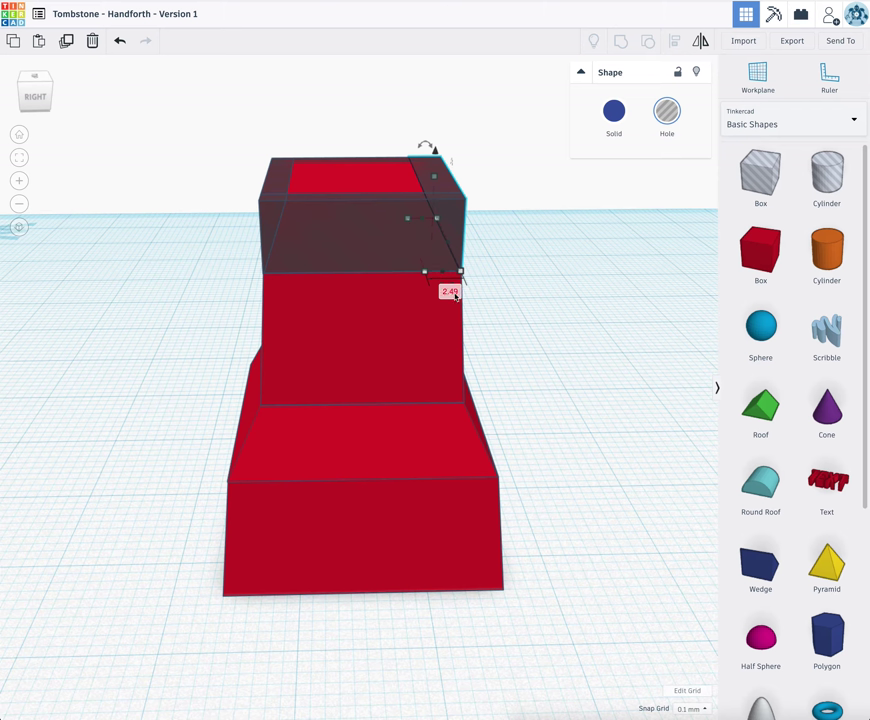
{"action": "left_click", "coordinate": [451, 292]}
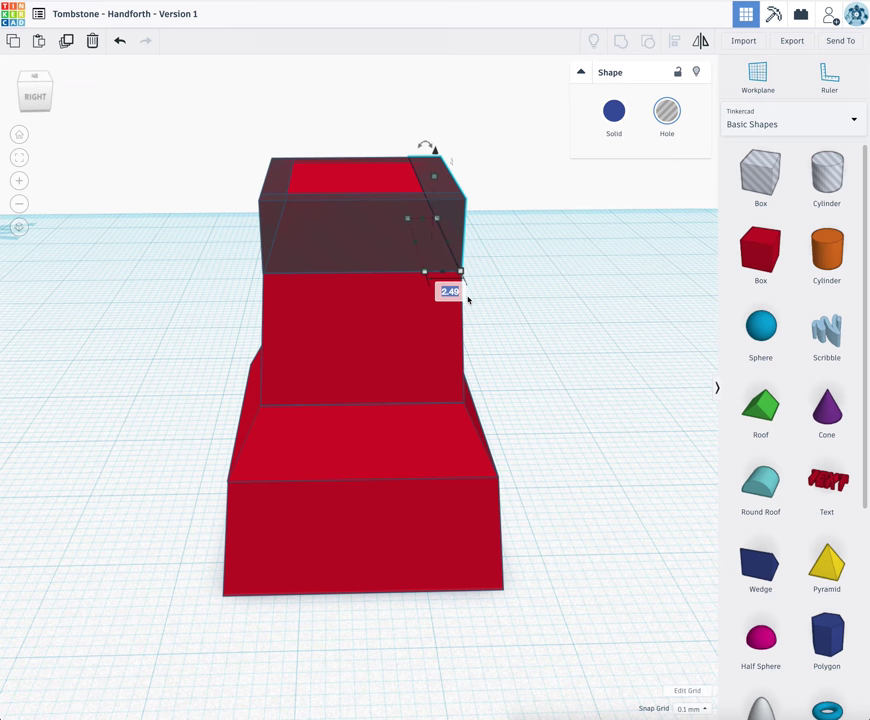
{"action": "type", "text": "2.5"}
{"action": "key", "text": "Return"}
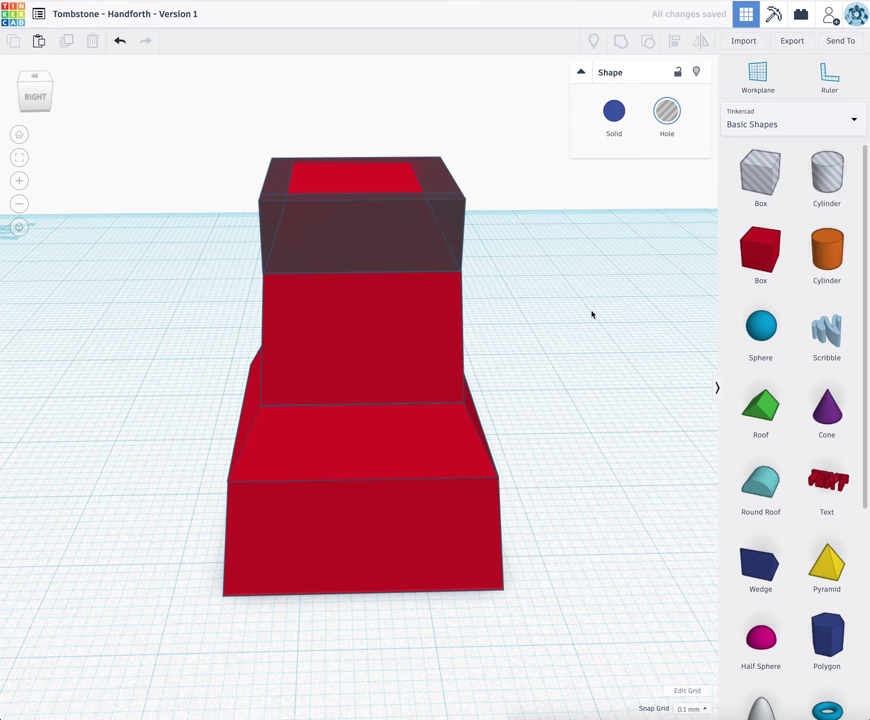
From a top view, change the hole box's first remaining edge dimension from 2.52 to 2.50
{"action": "right_click_drag", "start_coordinate": [569, 243], "coordinate": [348, 306]}
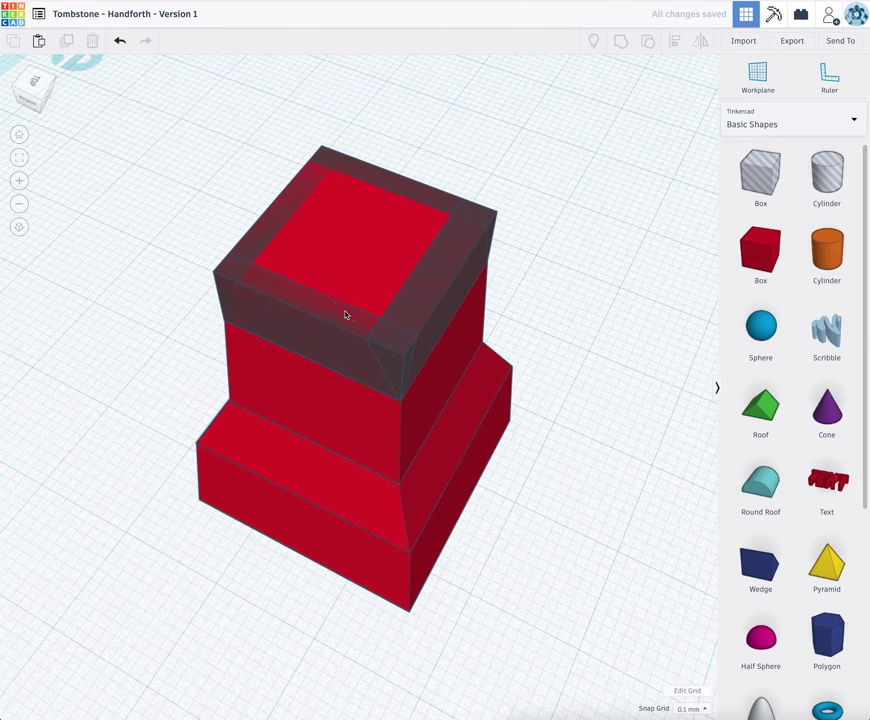
{"action": "left_click", "coordinate": [320, 346]}
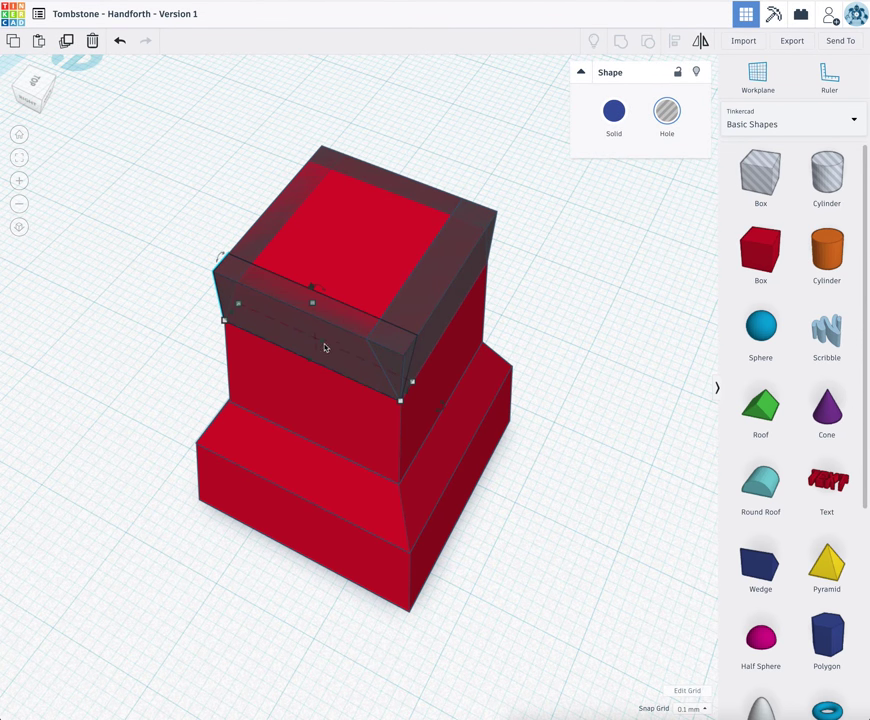
{"action": "left_click_drag", "start_coordinate": [324, 346], "coordinate": [333, 337]}
{"action": "left_click", "coordinate": [452, 406]}
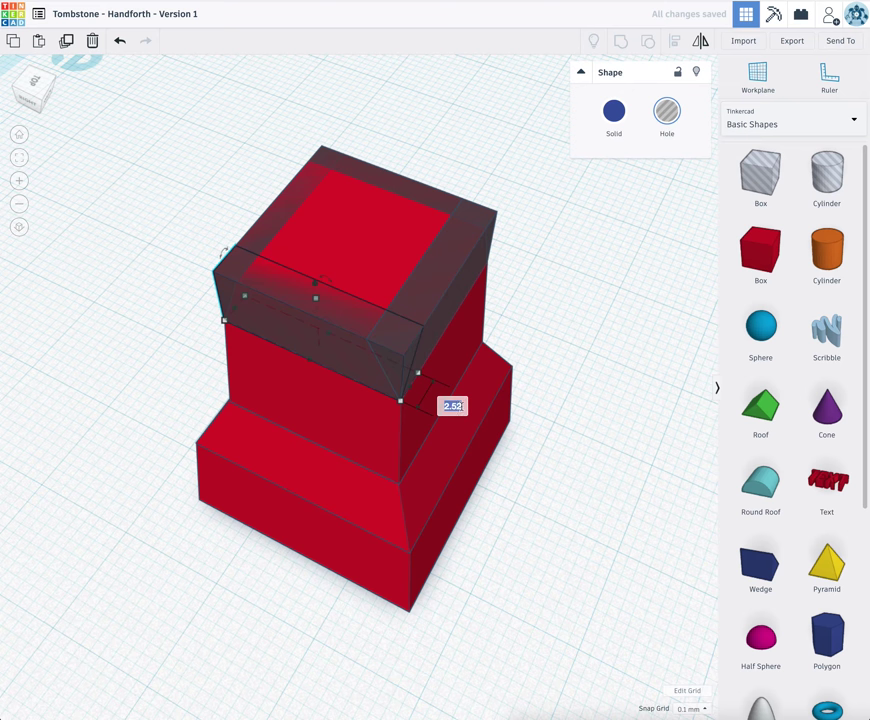
{"action": "left_click", "coordinate": [458, 406]}
{"action": "type", "text": "0"}
{"action": "key", "text": "Return"}
Change the hole box's next edge dimension from 2.54 to 2.5
{"action": "left_click", "coordinate": [266, 237]}
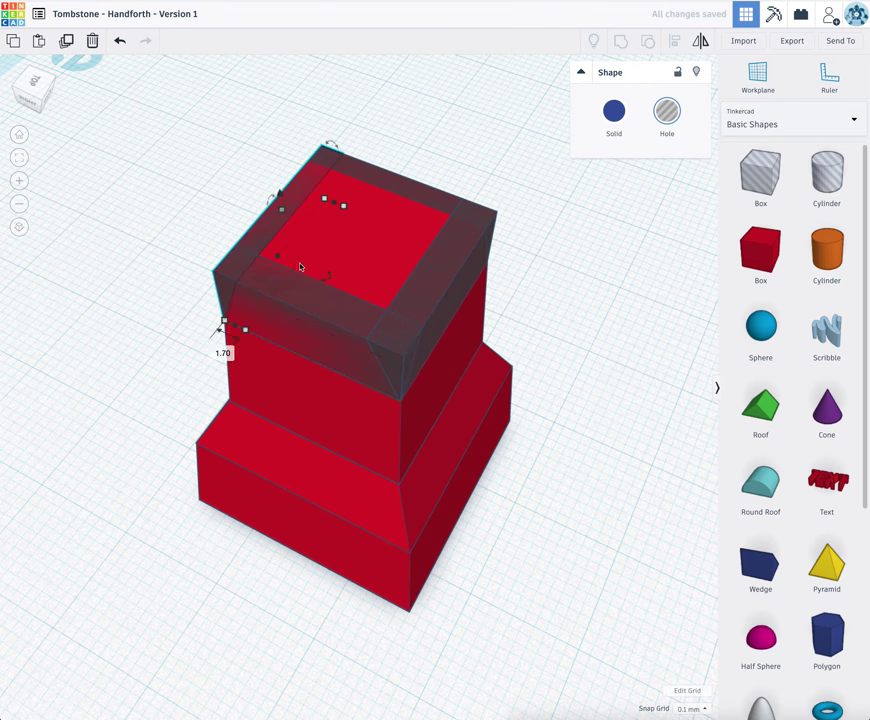
{"action": "mouse_move", "coordinate": [300, 267]}
{"action": "left_mouse_down"}
{"action": "mouse_move", "coordinate": [310, 272]}
{"action": "mouse_move", "coordinate": [297, 270]}
{"action": "left_mouse_up"}
{"action": "left_click", "coordinate": [222, 354]}
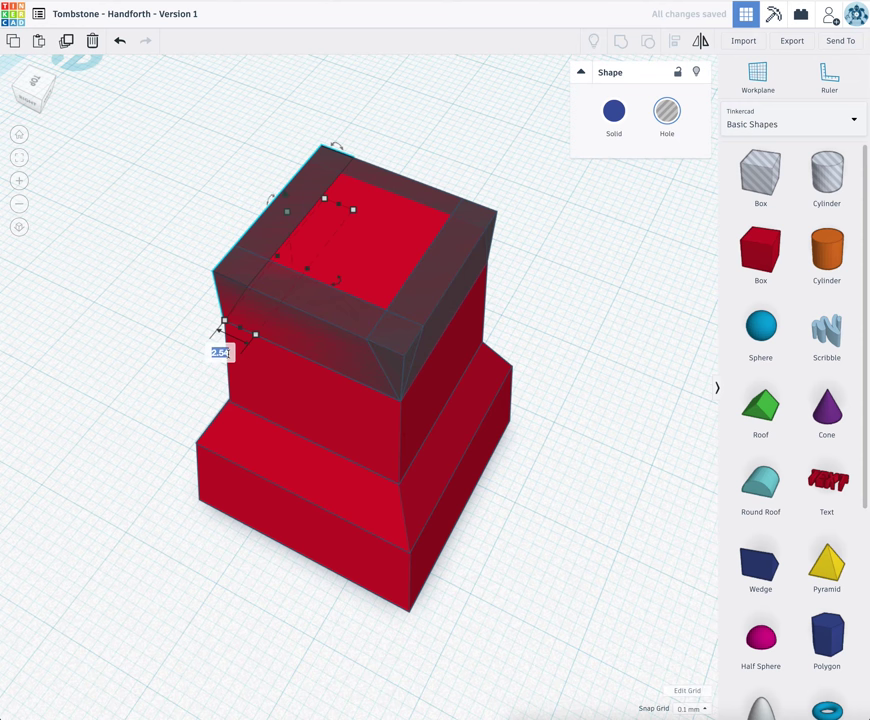
{"action": "type", "text": "2.5"}
{"action": "key", "text": "Return"}
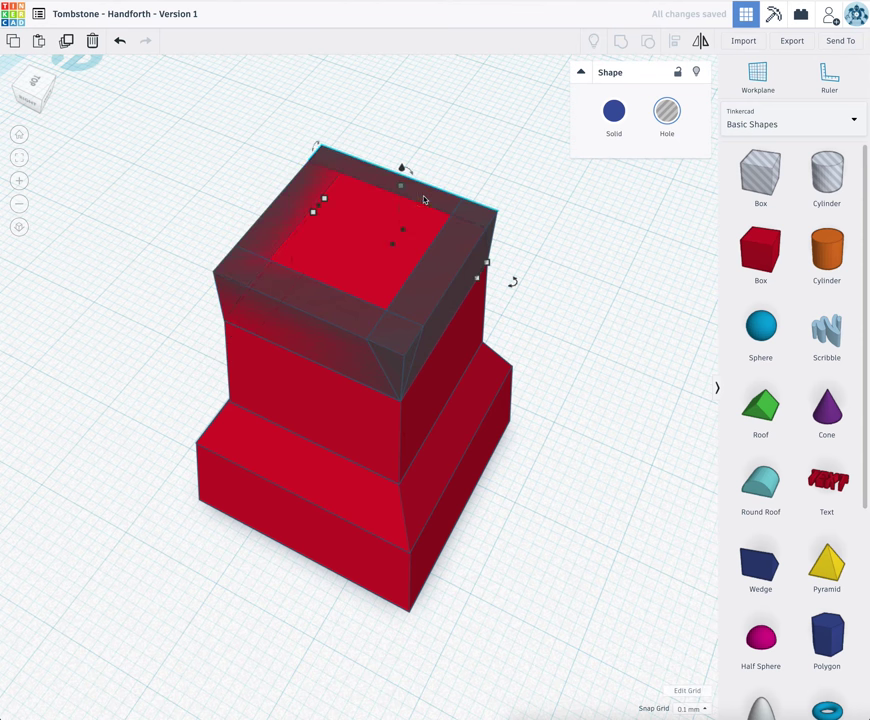
Reset the hole box's last edge dimension from 2.52 to 2.5, then deselect it
{"action": "left_click_drag", "start_coordinate": [391, 246], "coordinate": [386, 253]}
{"action": "left_click", "coordinate": [525, 292]}
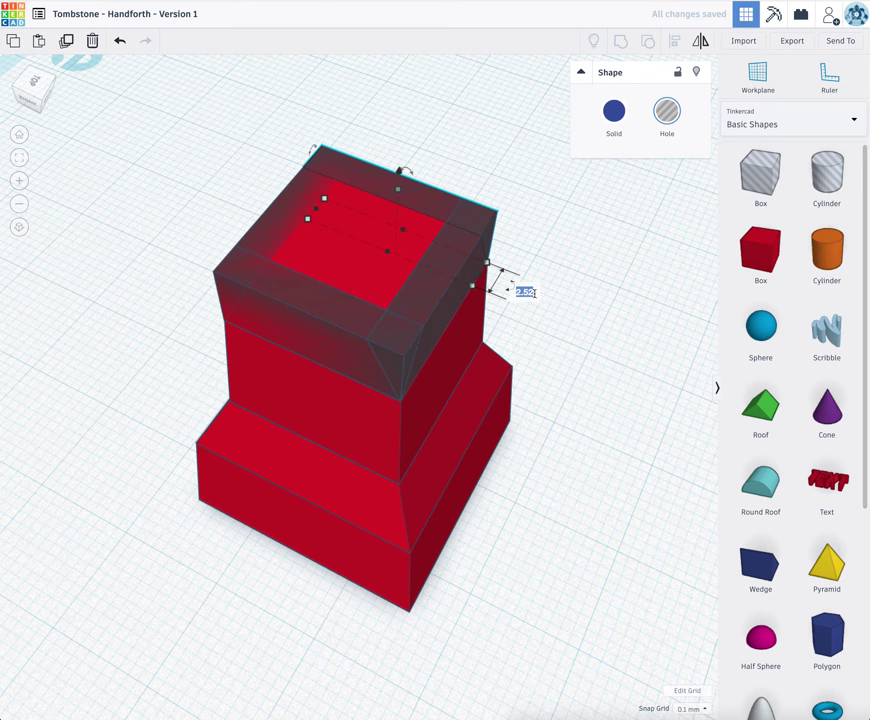
{"action": "scroll", "coordinate": [530, 292], "scroll_direction": "down", "scroll_amount": 5}
{"action": "scroll", "coordinate": [385, 302], "scroll_direction": "up", "scroll_amount": 3}
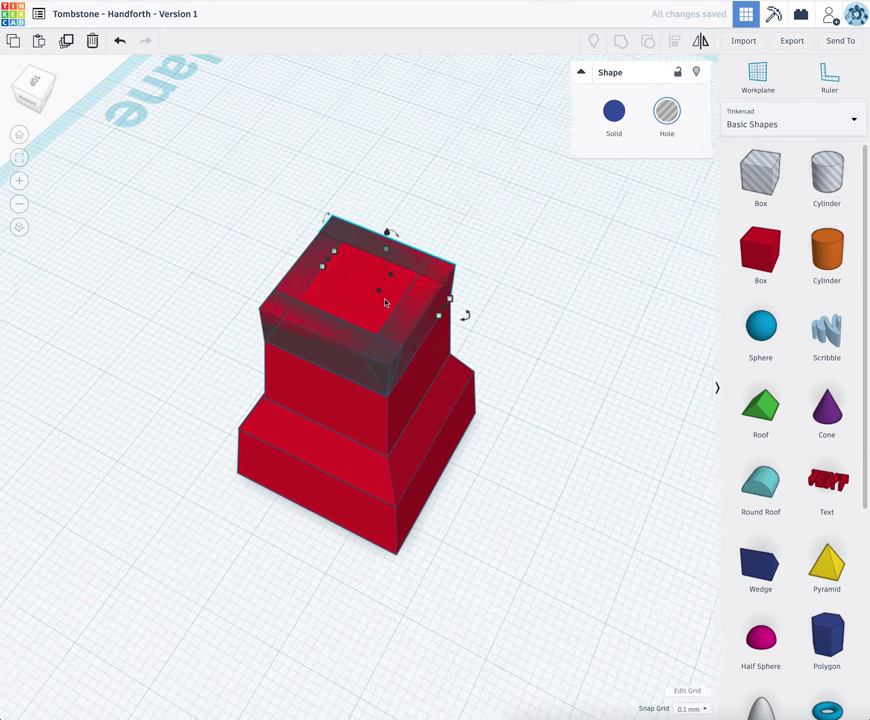
{"action": "scroll", "coordinate": [456, 366], "scroll_direction": "down", "scroll_amount": 3}
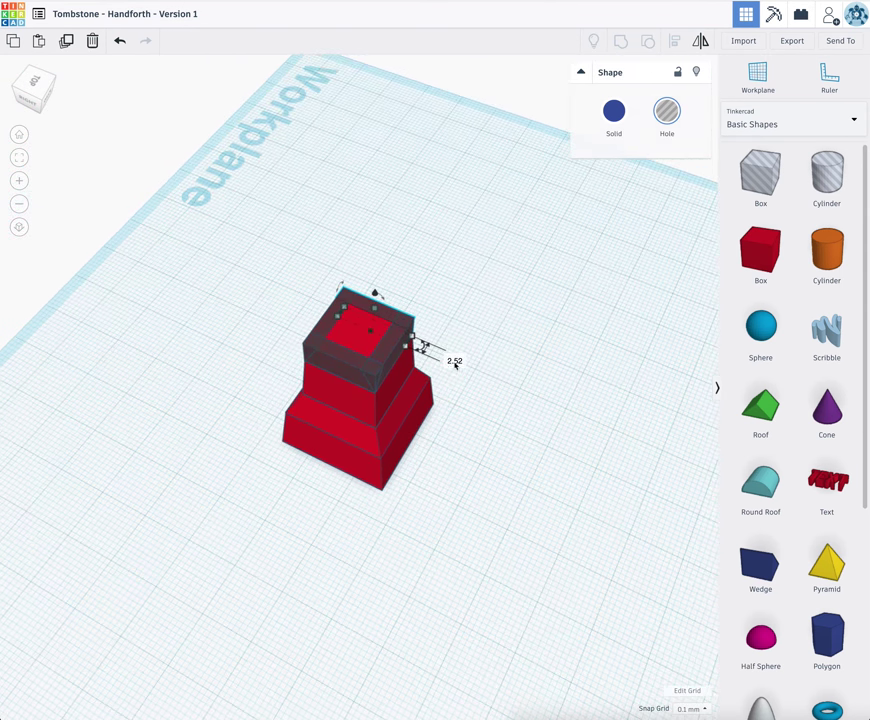
{"action": "scroll", "coordinate": [456, 366], "scroll_direction": "down", "scroll_amount": 3}
{"action": "left_click", "coordinate": [437, 377]}
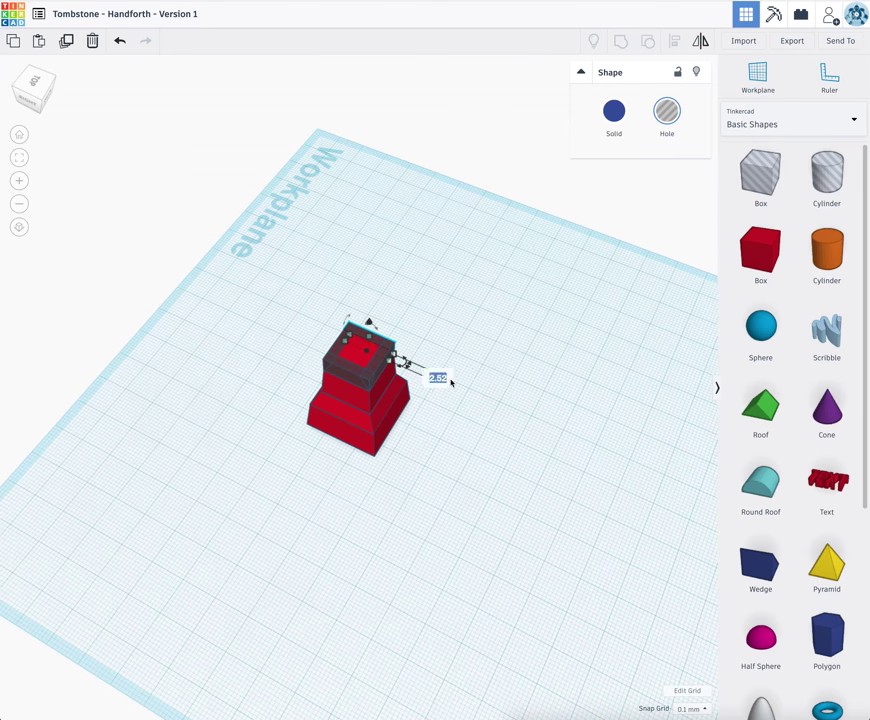
{"action": "left_click", "coordinate": [437, 377]}
{"action": "key", "text": "Return"}
{"action": "scroll", "coordinate": [436, 395], "scroll_direction": "up", "scroll_amount": 5}
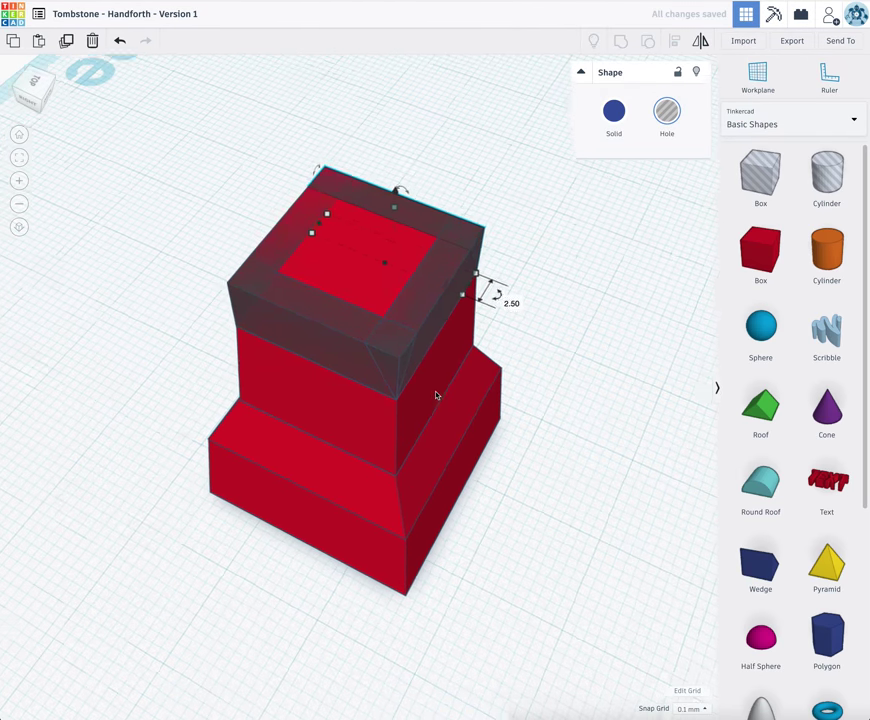
{"action": "scroll", "coordinate": [460, 390], "scroll_direction": "down", "scroll_amount": 3}
{"action": "left_click", "coordinate": [520, 381]}
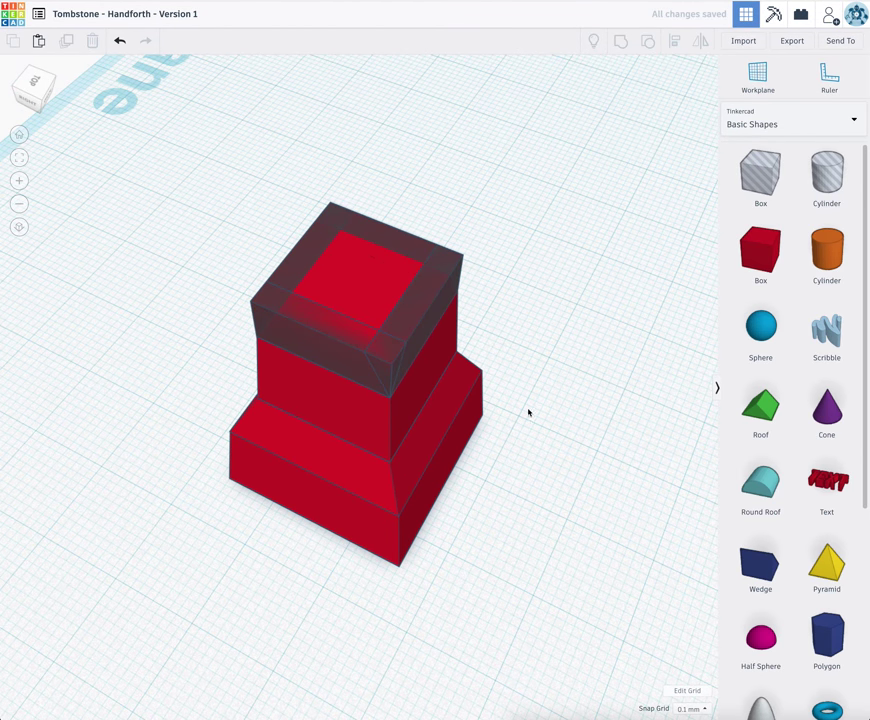
{"action": "right_click_drag", "start_coordinate": [532, 413], "coordinate": [540, 291]}
{"action": "left_click_drag", "start_coordinate": [474, 251], "coordinate": [264, 194]}
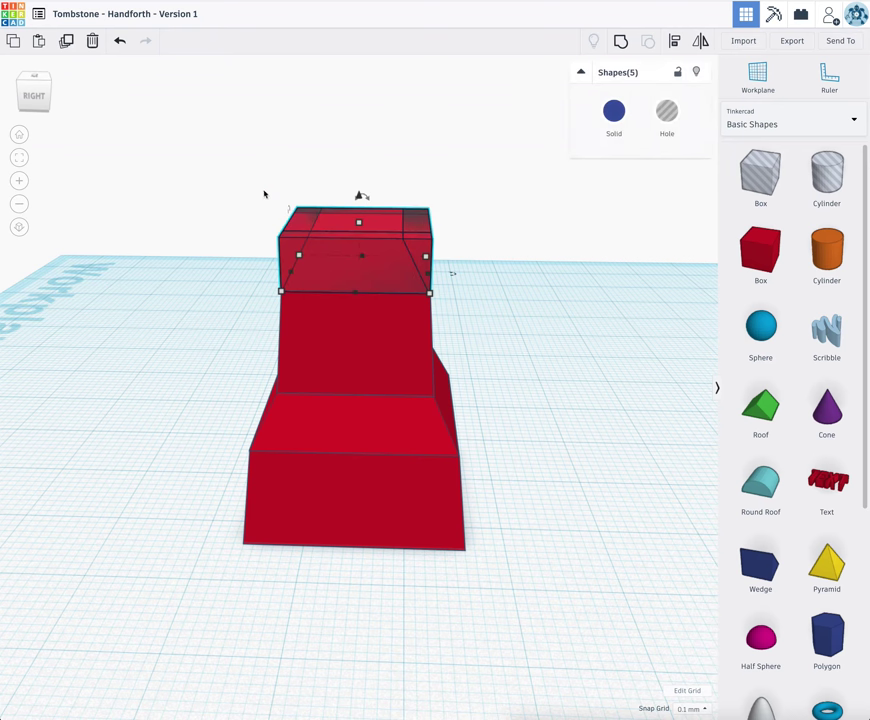
{"action": "left_click", "coordinate": [620, 42]}
{"action": "left_click", "coordinate": [565, 332]}
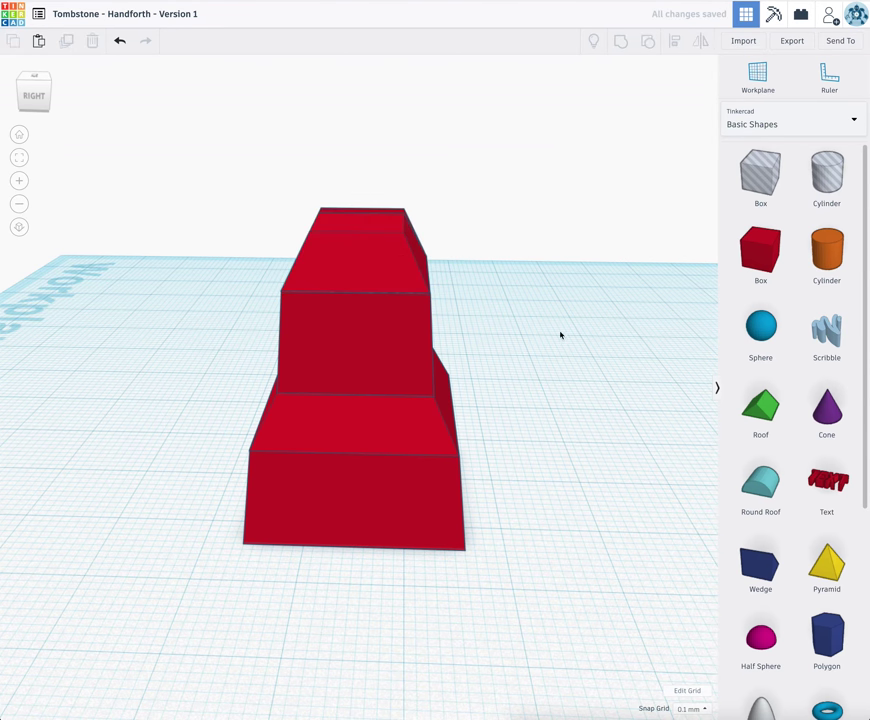
{"action": "right_click_drag", "start_coordinate": [565, 332], "coordinate": [379, 332]}
{"action": "right_click_drag", "start_coordinate": [396, 248], "coordinate": [376, 245]}
{"action": "left_click", "coordinate": [376, 244]}
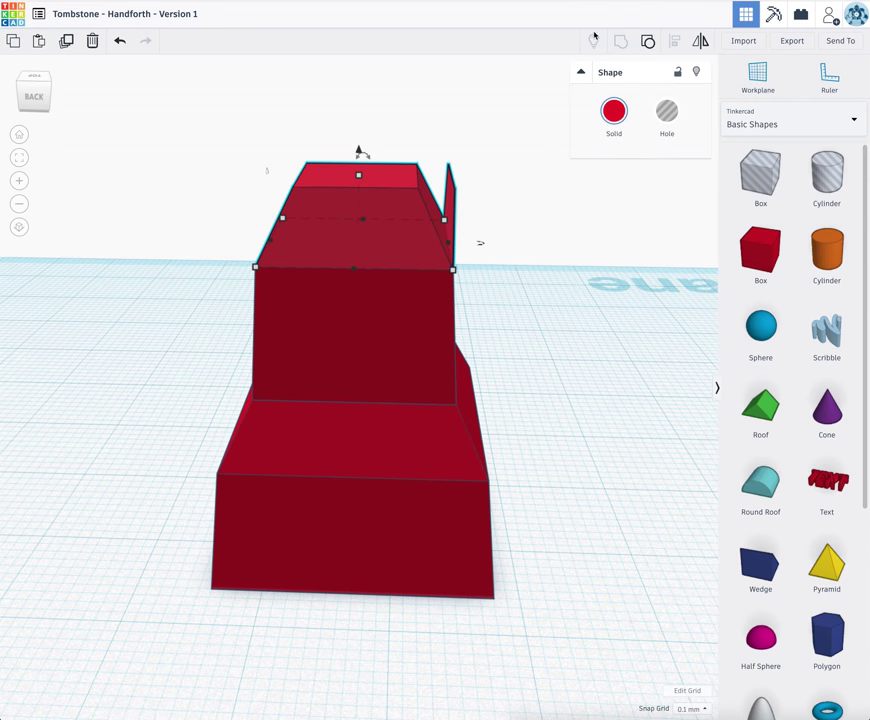
{"action": "left_click", "coordinate": [648, 41]}
{"action": "right_click_drag", "start_coordinate": [480, 200], "coordinate": [423, 274]}
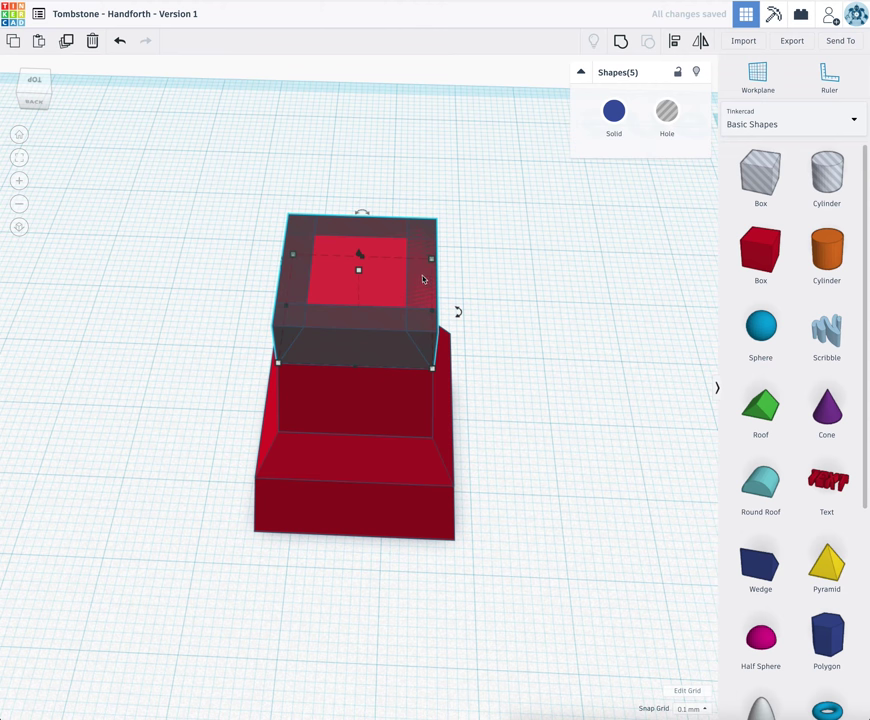
Align the hole box and the red box along the same corner
{"action": "left_click", "coordinate": [505, 295]}
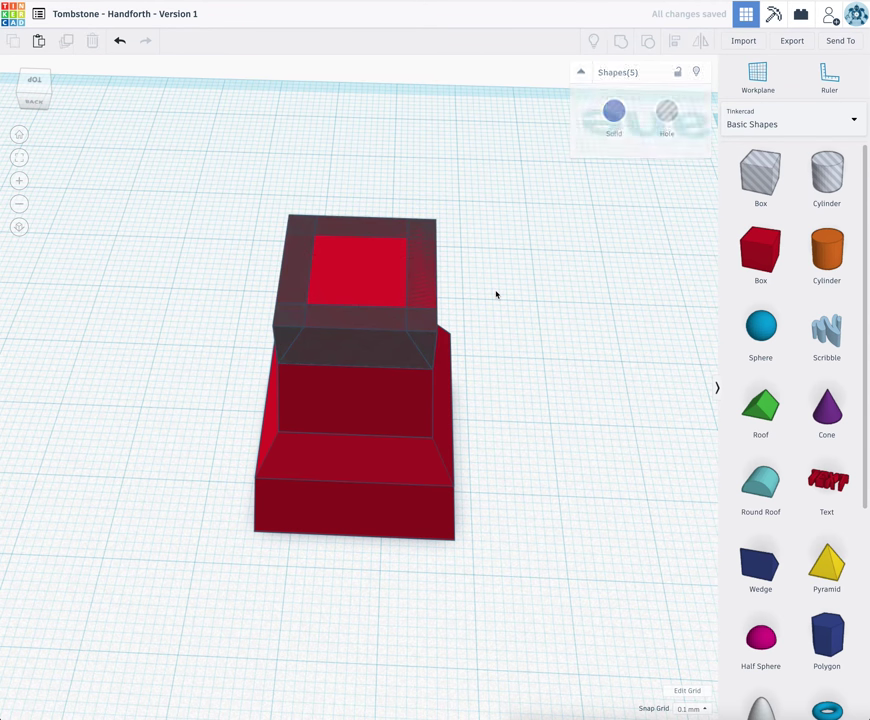
{"action": "left_click", "coordinate": [427, 292]}
{"action": "left_click", "coordinate": [371, 273], "text": "shift"}
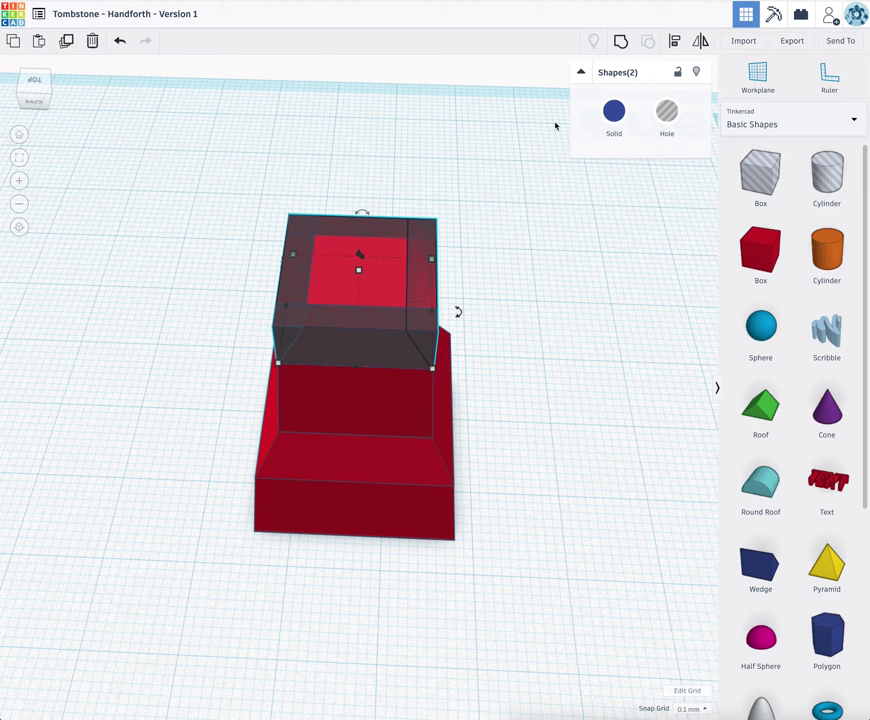
{"action": "left_click", "coordinate": [676, 42]}
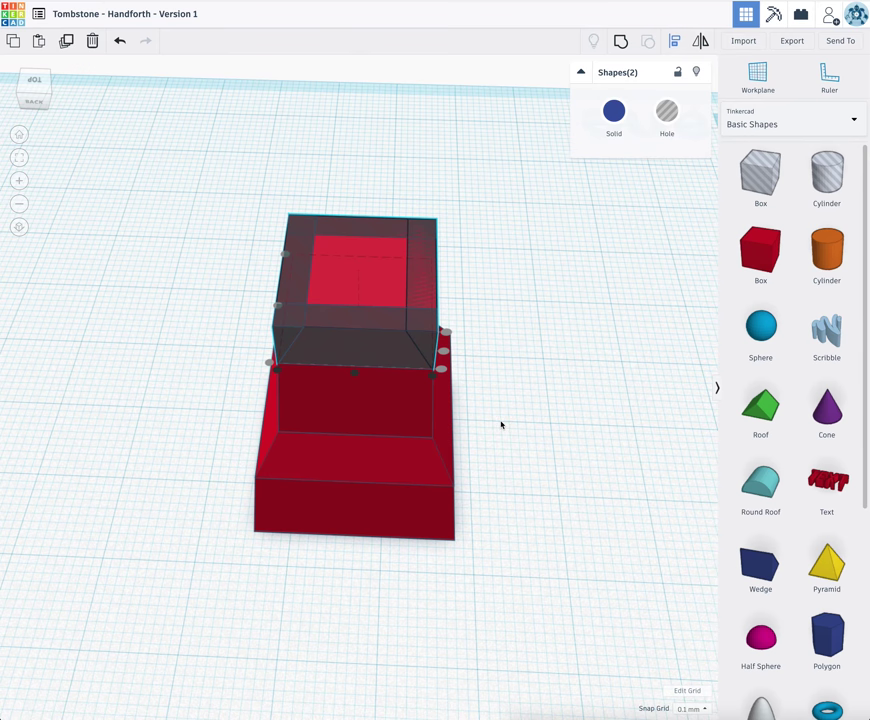
{"action": "scroll", "coordinate": [492, 427], "scroll_direction": "down", "scroll_amount": 3}
{"action": "scroll", "coordinate": [483, 429], "scroll_direction": "up", "scroll_amount": 5}
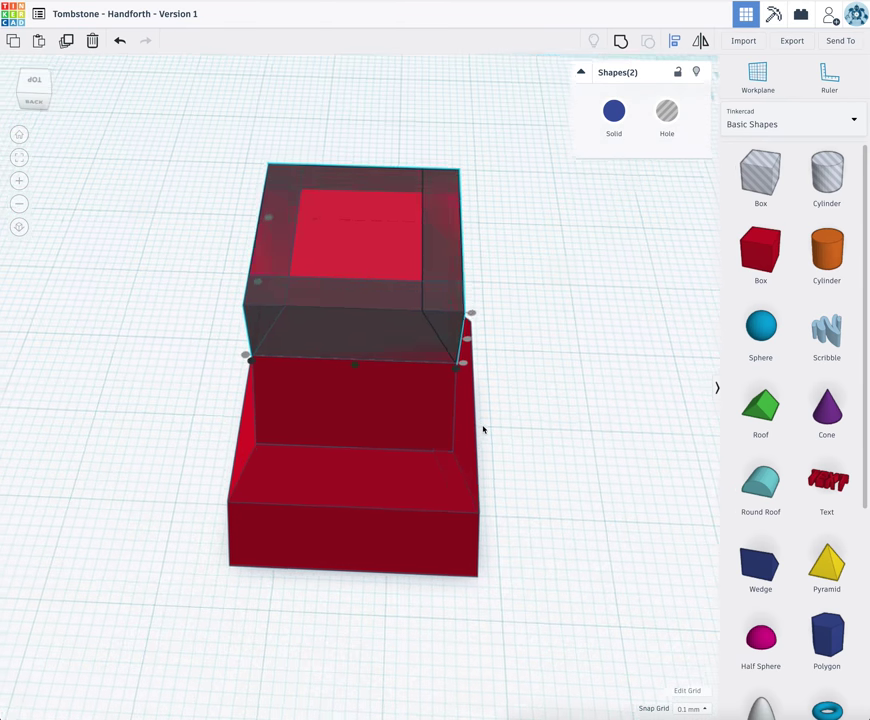
{"action": "scroll", "coordinate": [478, 390], "scroll_direction": "down", "scroll_amount": 1}
{"action": "scroll", "coordinate": [478, 394], "scroll_direction": "up", "scroll_amount": 4}
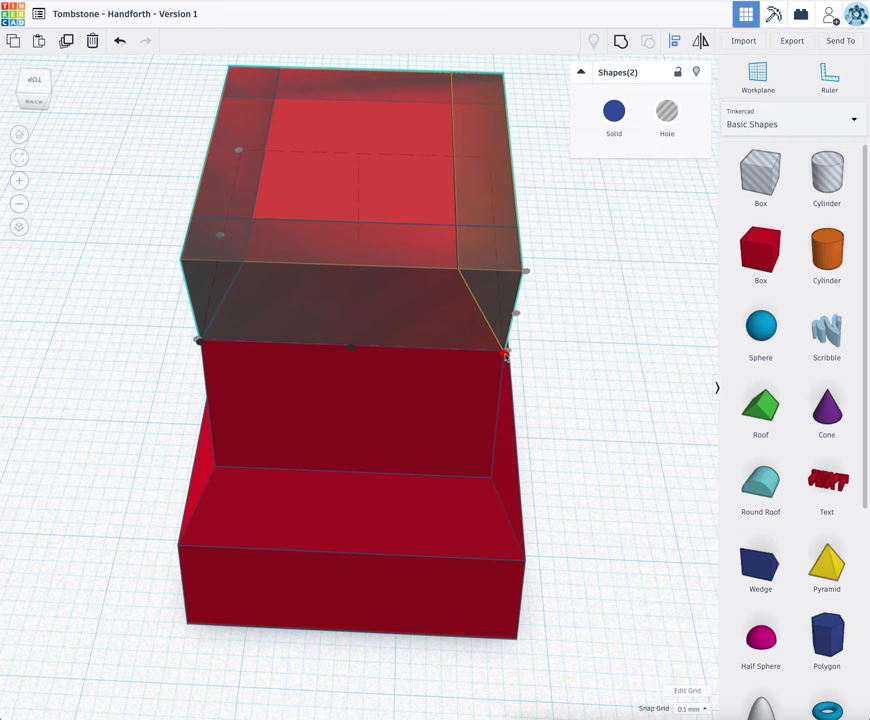
{"action": "left_click", "coordinate": [506, 356]}
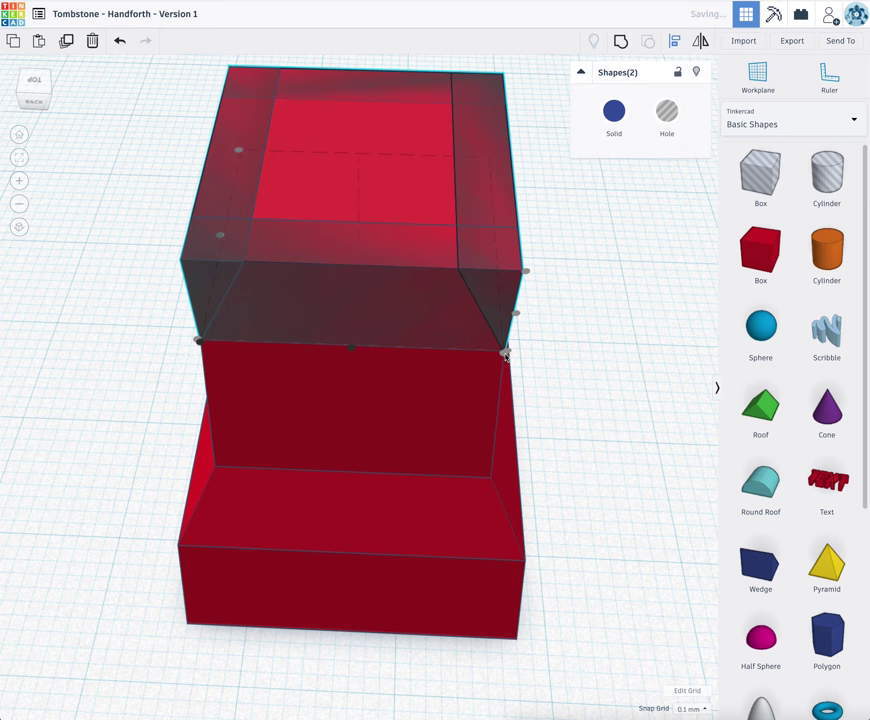
{"action": "left_click", "coordinate": [590, 493]}
Group the five top base and collar shapes into one solid with Ctrl+G
{"action": "right_click_drag", "start_coordinate": [590, 493], "coordinate": [590, 443]}
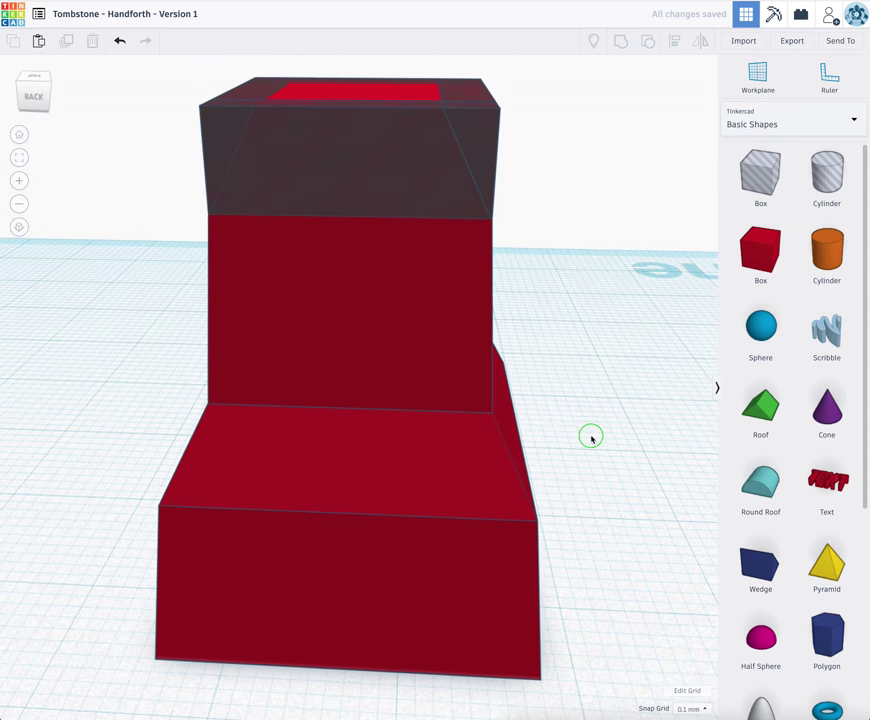
{"action": "left_click_drag", "start_coordinate": [321, 97], "coordinate": [233, 66]}
{"action": "key", "text": "ctrl+g"}
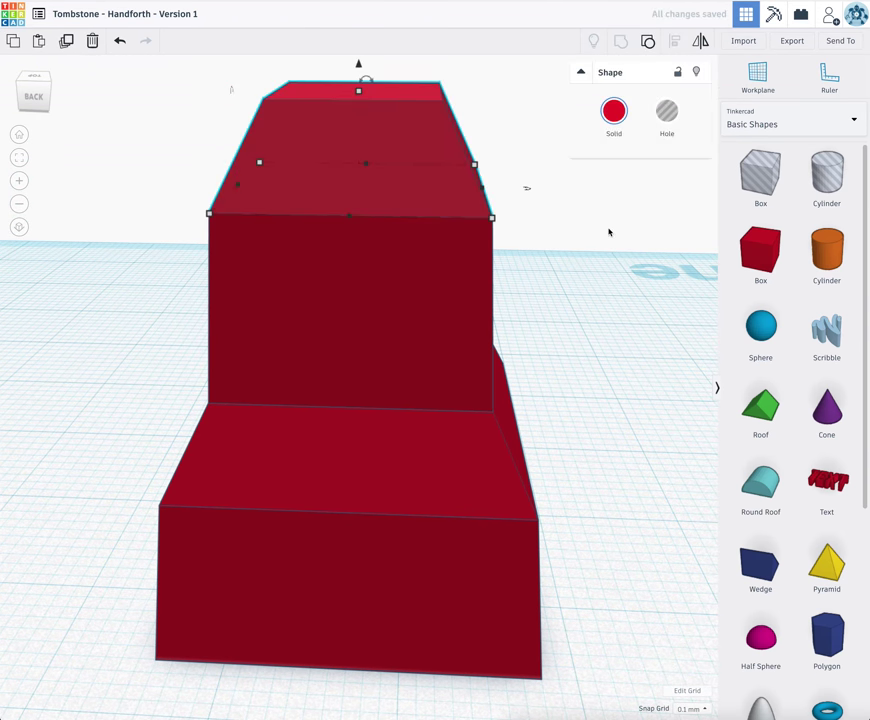
{"action": "right_click_drag", "start_coordinate": [610, 231], "coordinate": [616, 278]}
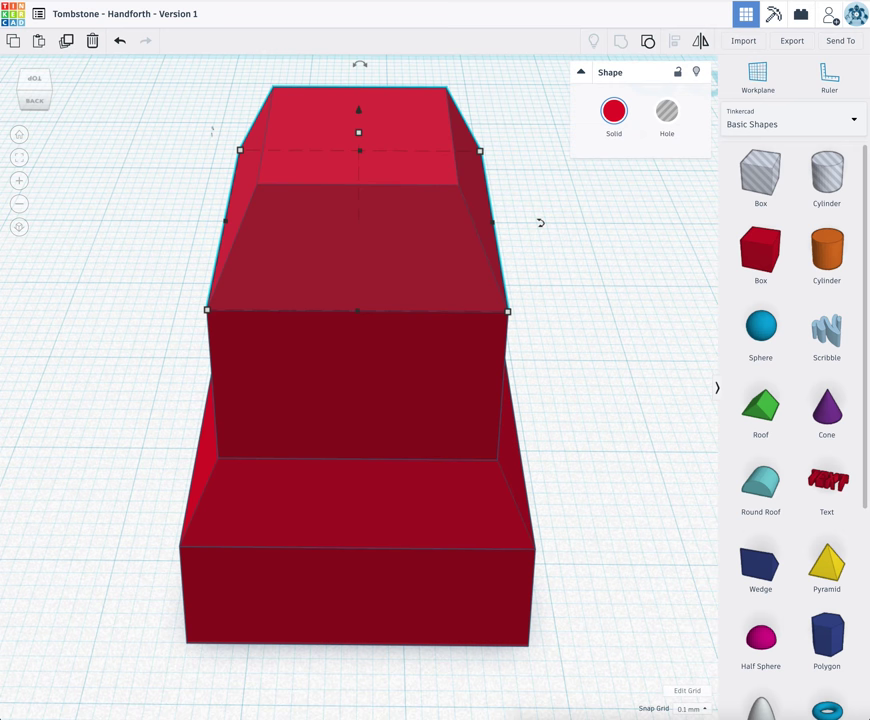
Set a workplane on the grouped base's top face and drop a red box onto it
{"action": "scroll", "coordinate": [540, 272], "scroll_direction": "down", "scroll_amount": 3}
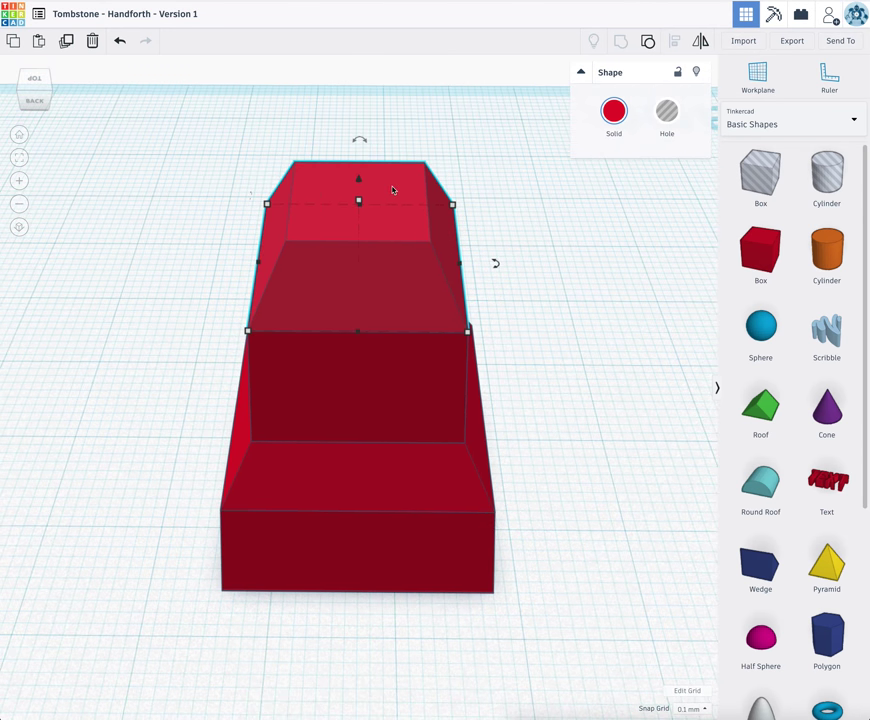
{"action": "key", "text": "w"}
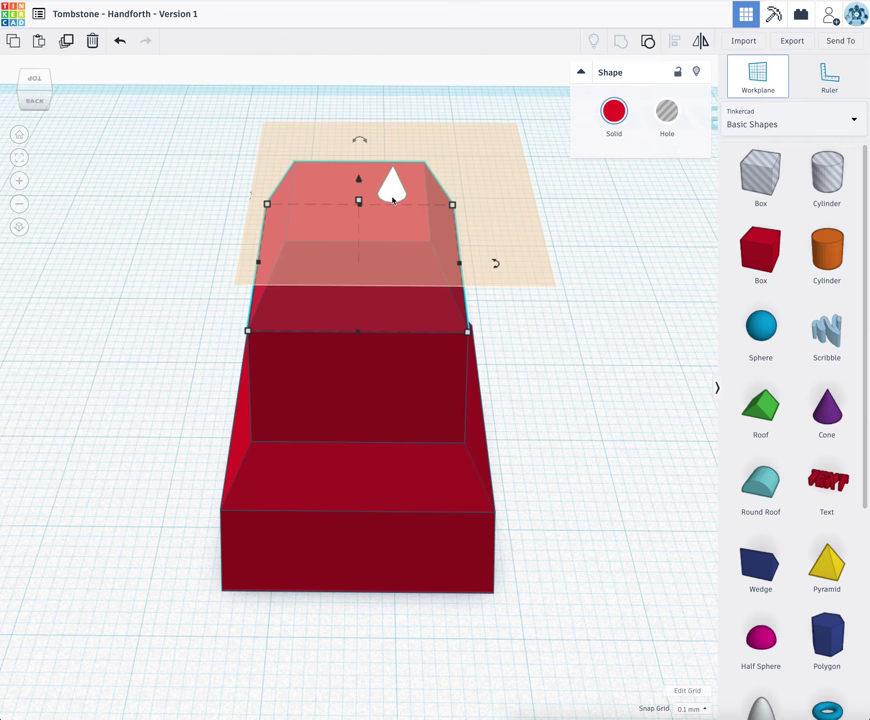
{"action": "left_click", "coordinate": [392, 200]}
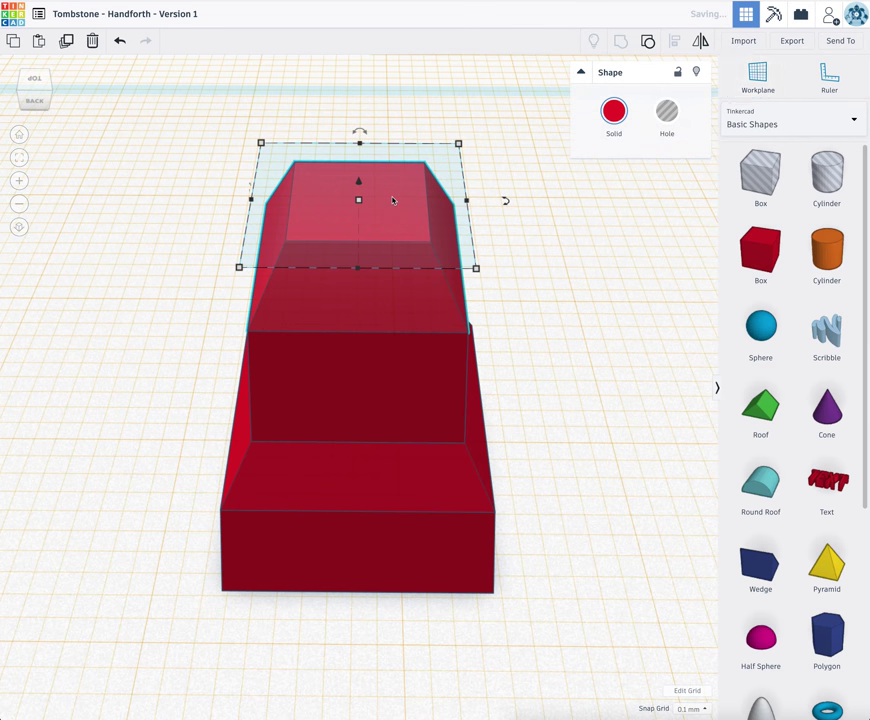
{"action": "left_click", "coordinate": [752, 258]}
{"action": "left_click", "coordinate": [351, 204]}
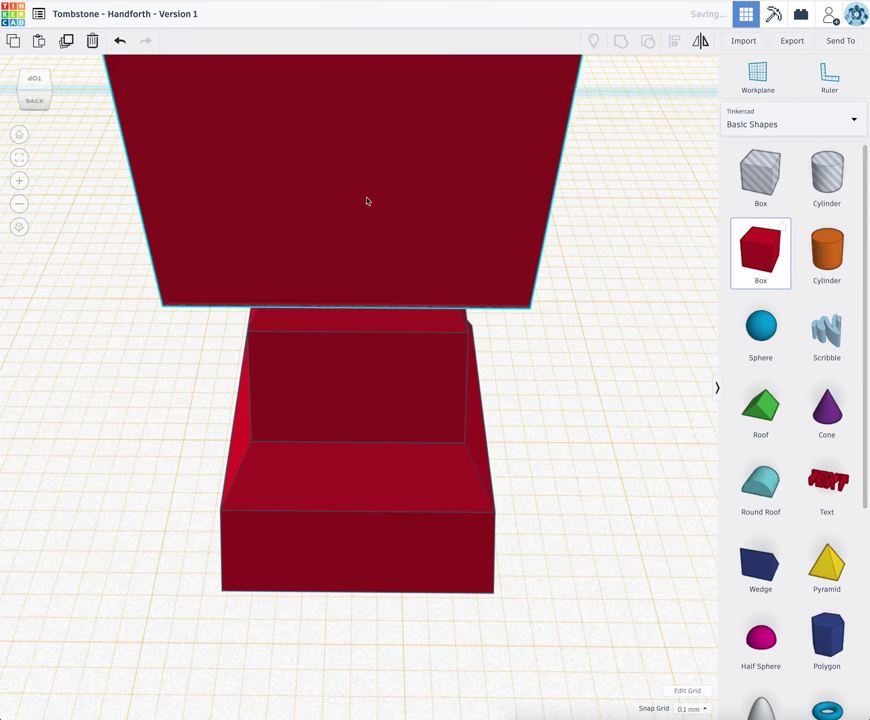
Slide the new box back onto the top face and frame the view around it
{"action": "scroll", "coordinate": [395, 202], "scroll_direction": "down", "scroll_amount": 2}
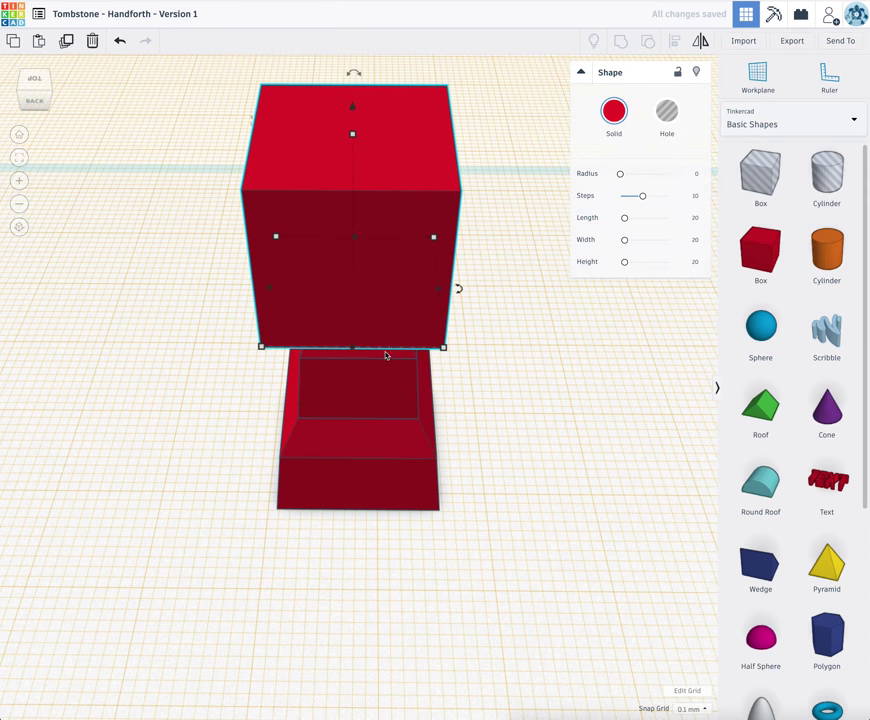
{"action": "left_click_drag", "start_coordinate": [385, 354], "coordinate": [375, 314]}
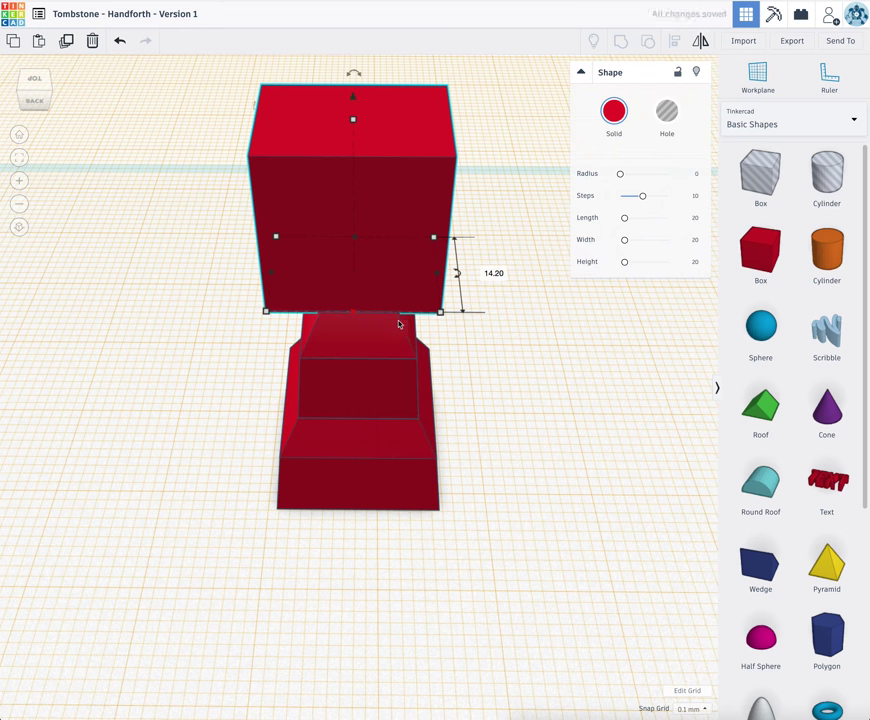
{"action": "scroll", "coordinate": [399, 323], "scroll_direction": "up", "scroll_amount": 10}
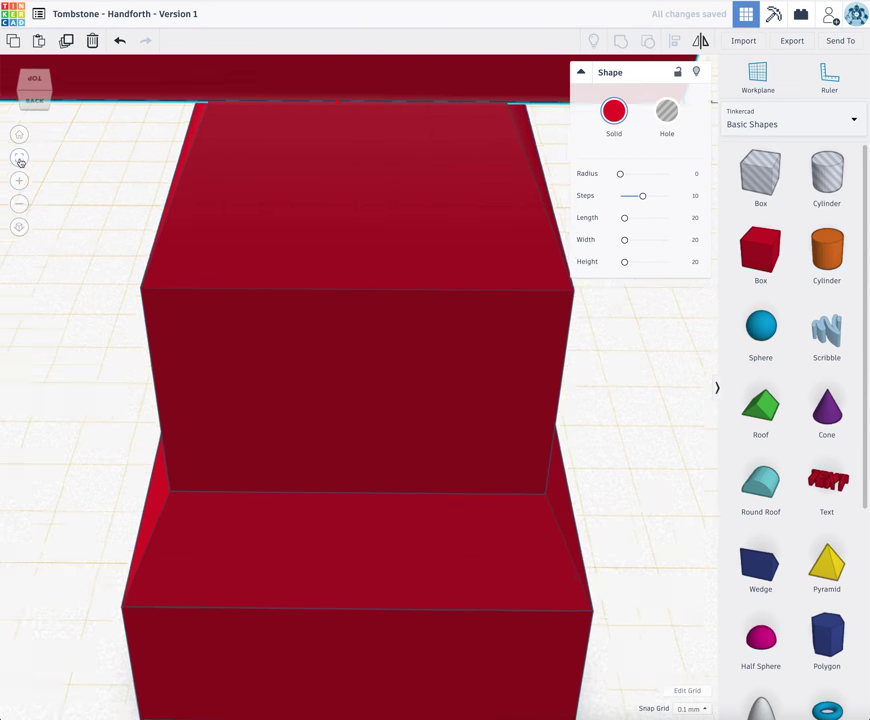
{"action": "left_click", "coordinate": [19, 157]}
{"action": "scroll", "coordinate": [414, 500], "scroll_direction": "up", "scroll_amount": 4}
{"action": "scroll", "coordinate": [368, 598], "scroll_direction": "down", "scroll_amount": 3}
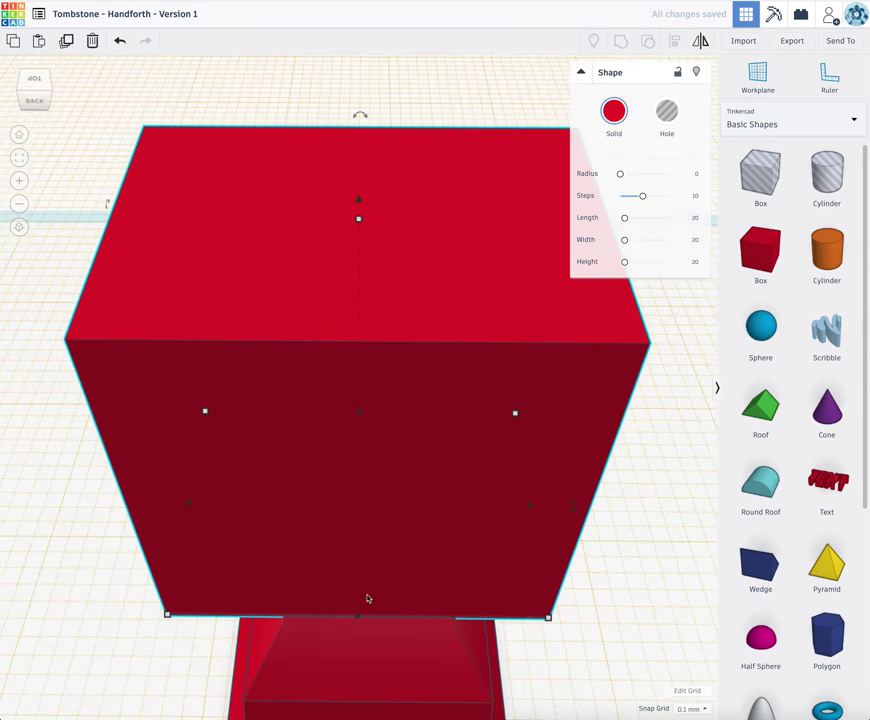
Make the new box transparent and resize its footprint to 8.70 by 8.70
{"action": "left_click", "coordinate": [616, 132]}
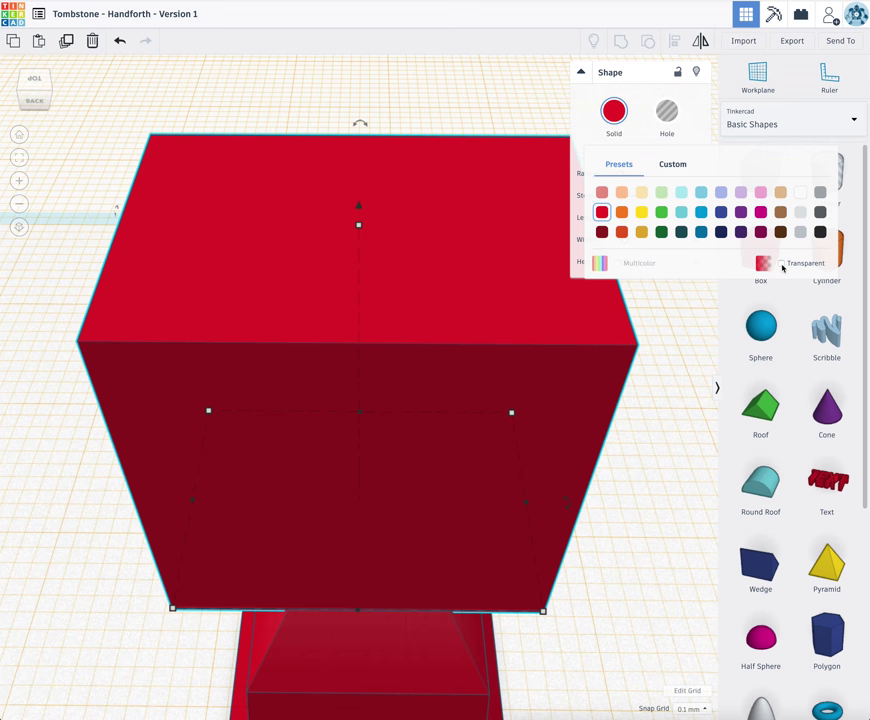
{"action": "left_click", "coordinate": [782, 264]}
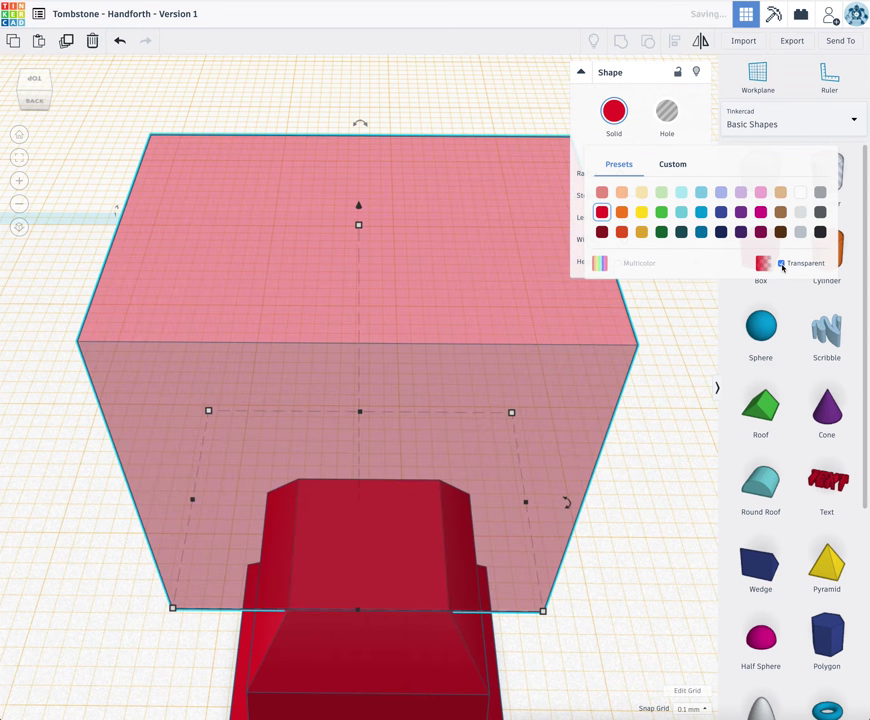
{"action": "right_click_drag", "start_coordinate": [561, 598], "coordinate": [681, 601]}
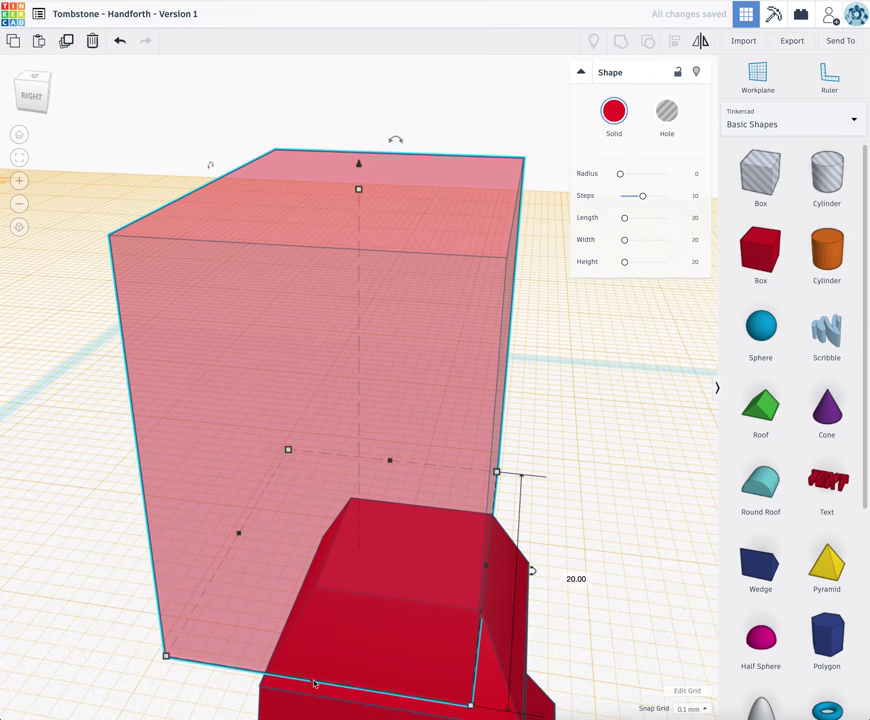
{"action": "left_click_drag", "start_coordinate": [317, 683], "coordinate": [381, 598]}
{"action": "left_click_drag", "start_coordinate": [260, 504], "coordinate": [340, 531]}
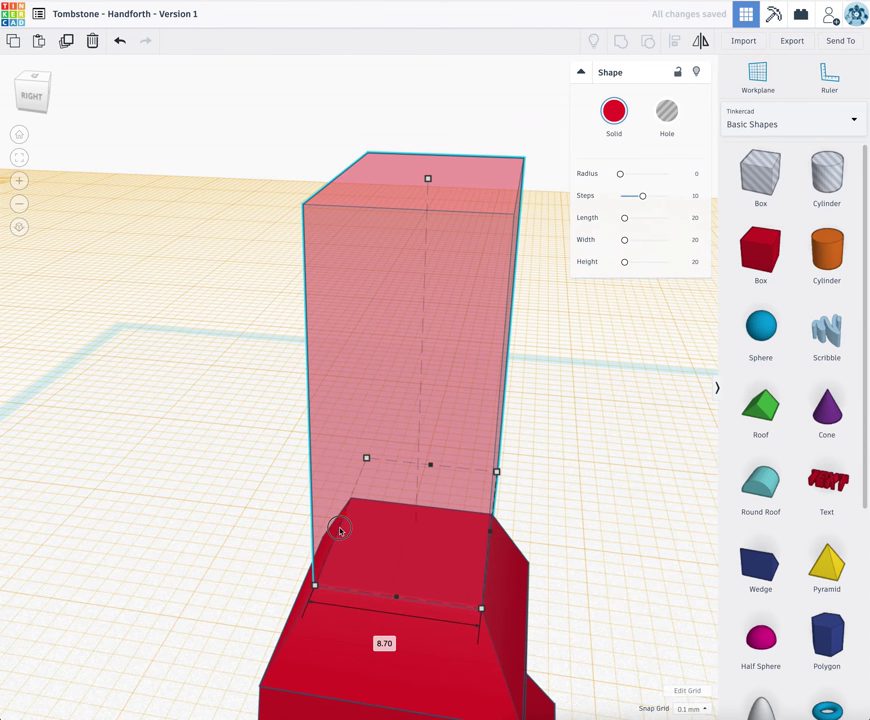
{"action": "left_click_drag", "start_coordinate": [431, 467], "coordinate": [422, 508]}
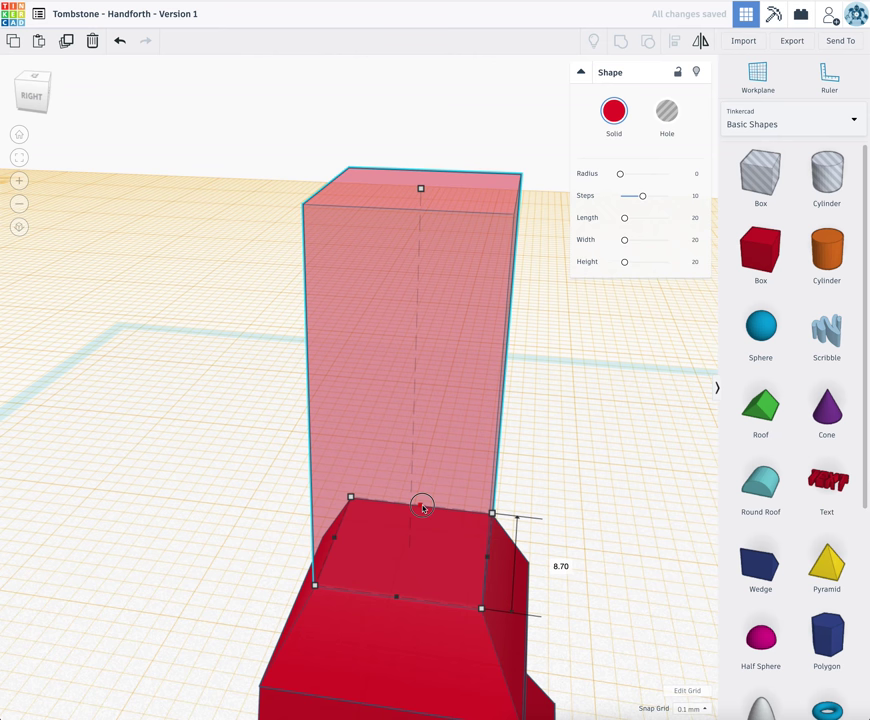
{"action": "left_click", "coordinate": [629, 596]}
Orbit around the tall translucent box to view it level and from above
{"action": "right_click_drag", "start_coordinate": [629, 596], "coordinate": [342, 631]}
{"action": "scroll", "coordinate": [342, 631], "scroll_direction": "up", "scroll_amount": 5}
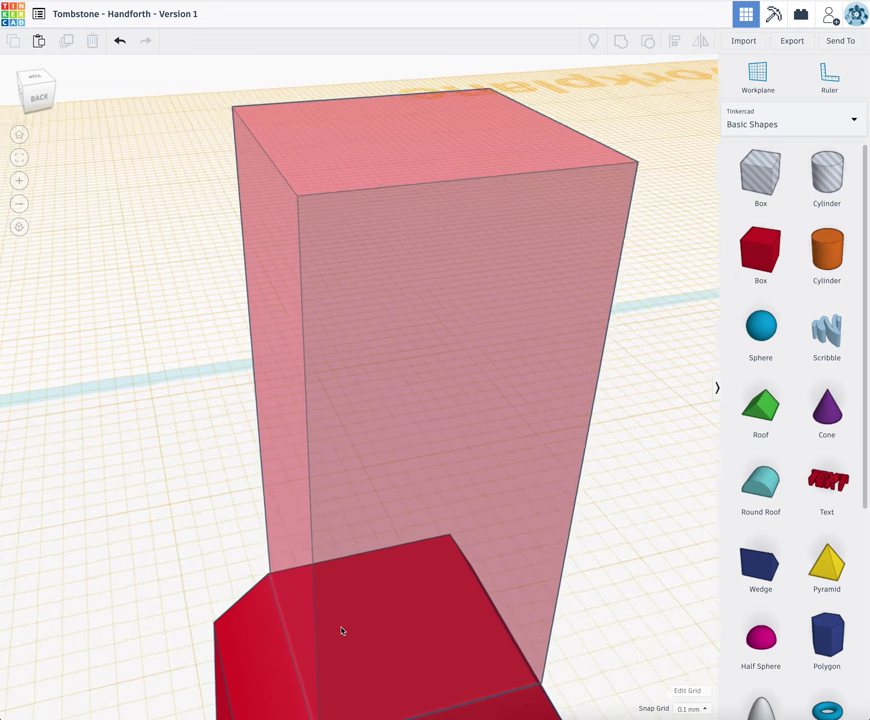
{"action": "left_click", "coordinate": [268, 658]}
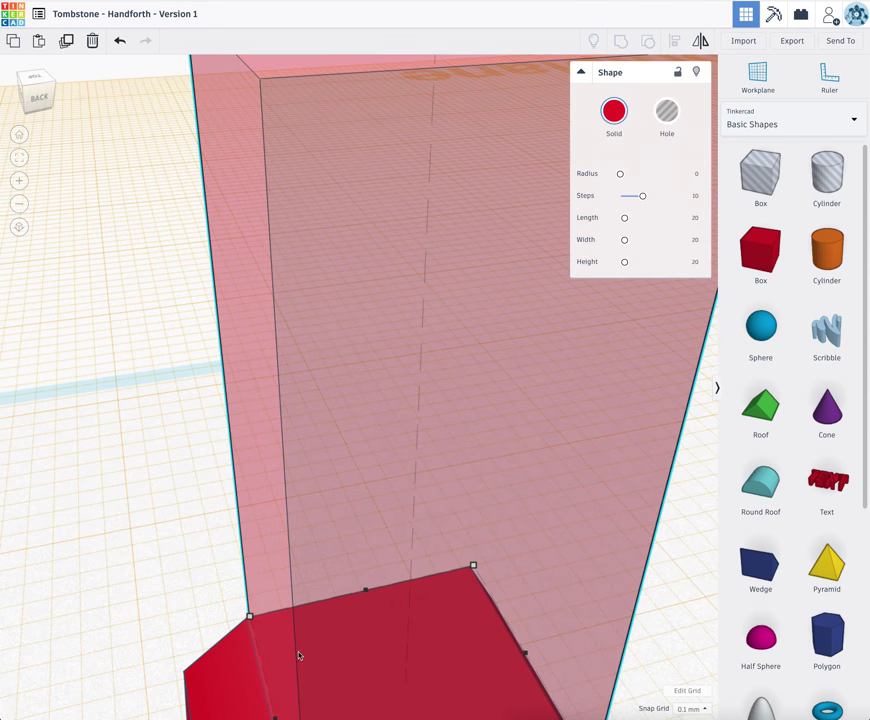
{"action": "scroll", "coordinate": [296, 645], "scroll_direction": "down", "scroll_amount": 5}
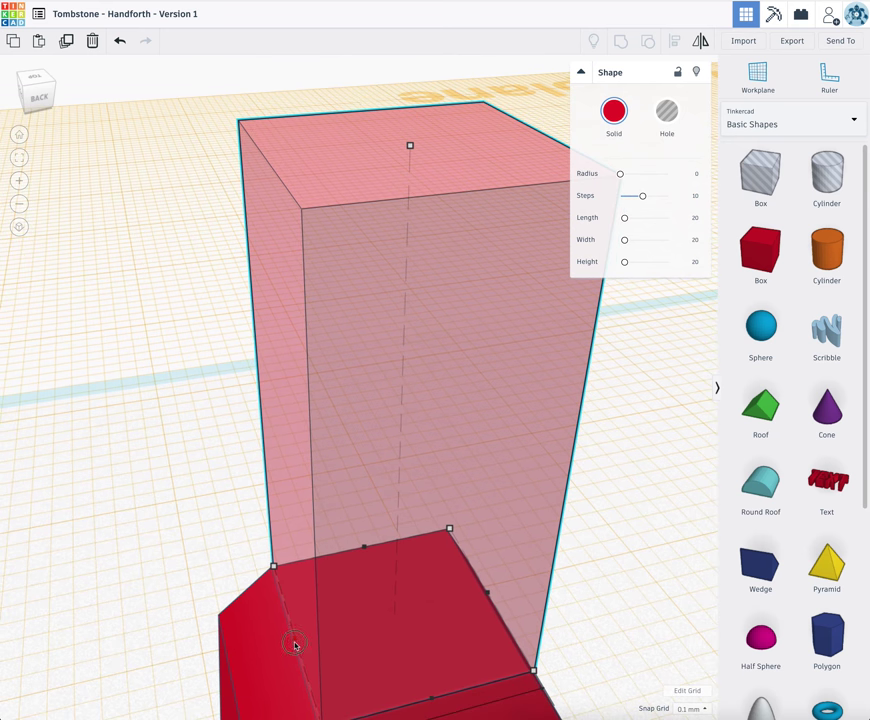
{"action": "right_click_drag", "start_coordinate": [296, 645], "coordinate": [294, 645]}
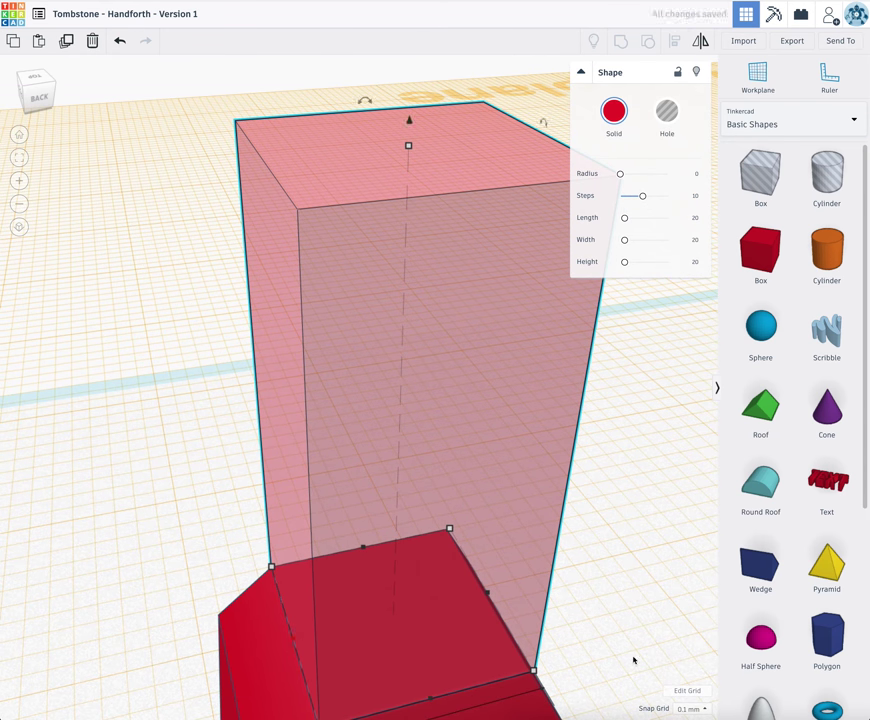
{"action": "right_click_drag", "start_coordinate": [631, 660], "coordinate": [596, 634]}
{"action": "right_click_drag", "start_coordinate": [491, 645], "coordinate": [487, 647]}
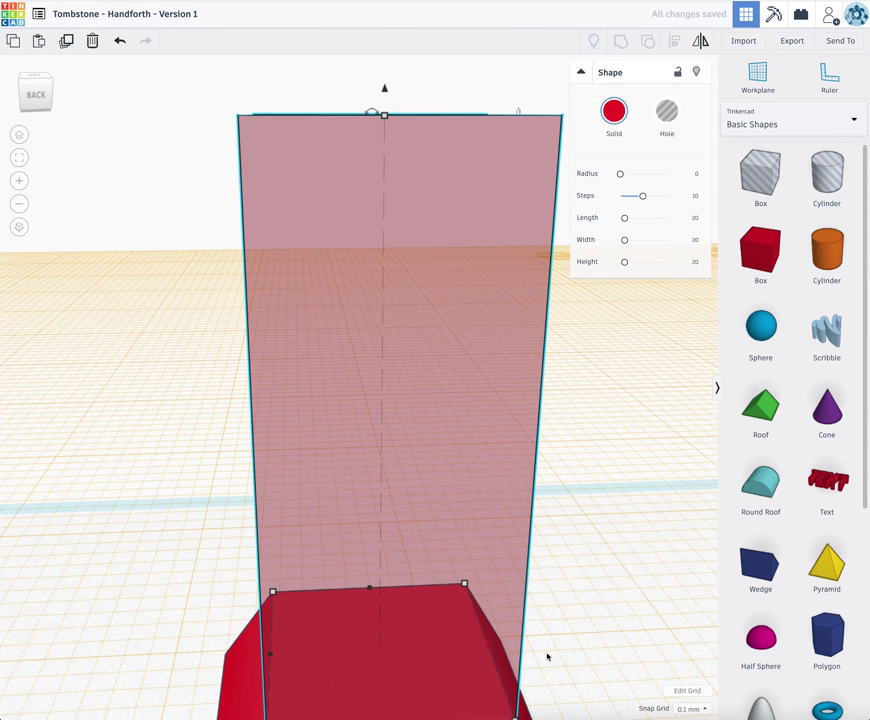
{"action": "left_click", "coordinate": [567, 652]}
{"action": "right_click_drag", "start_coordinate": [569, 651], "coordinate": [700, 655]}
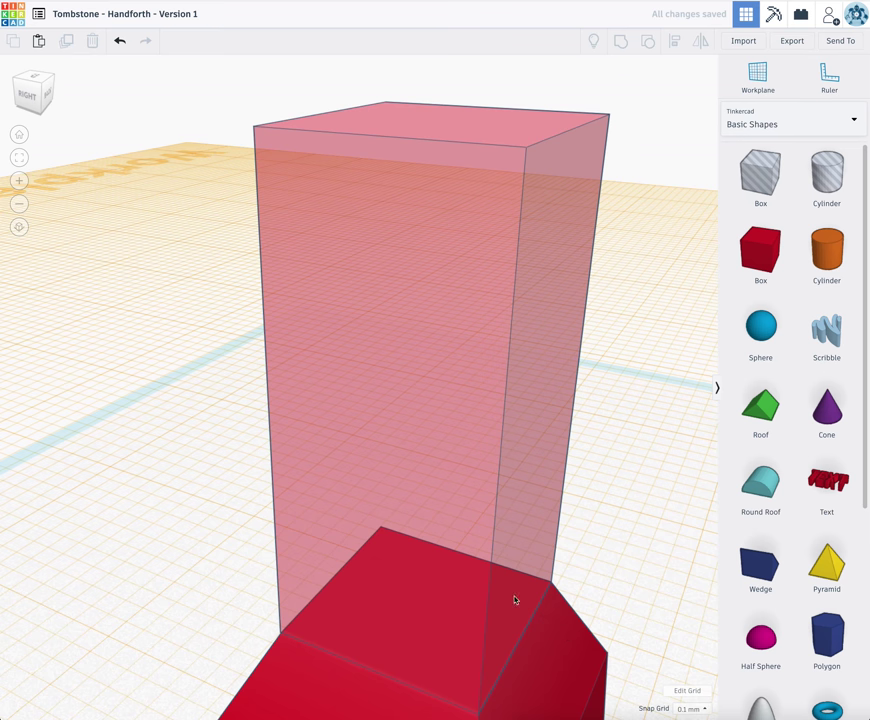
{"action": "right_click_drag", "start_coordinate": [510, 602], "coordinate": [564, 598]}
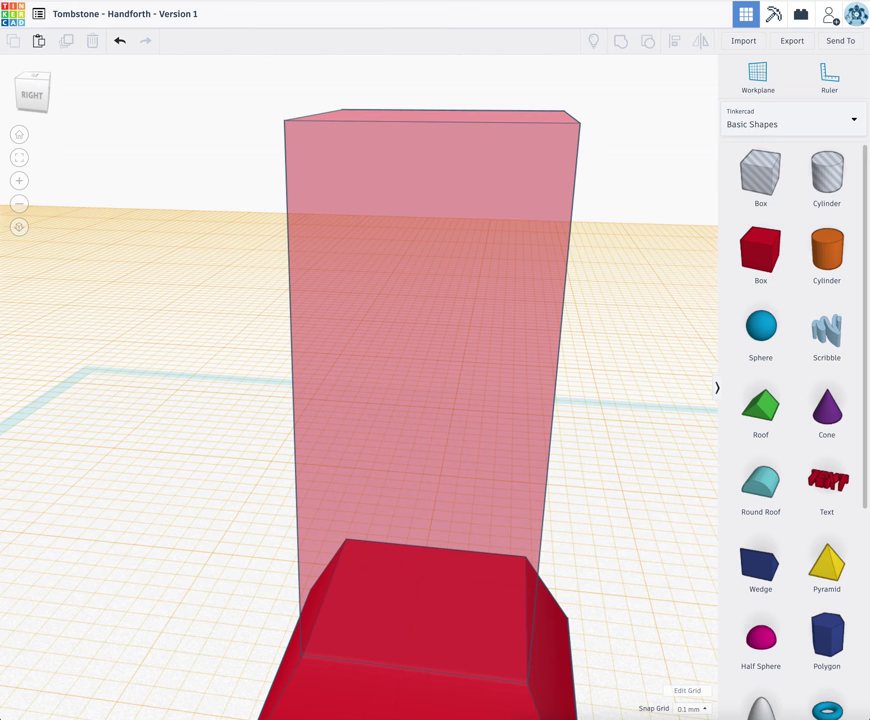
Lower the box's height to a short 6.70 mm block
{"action": "left_click", "coordinate": [406, 646]}
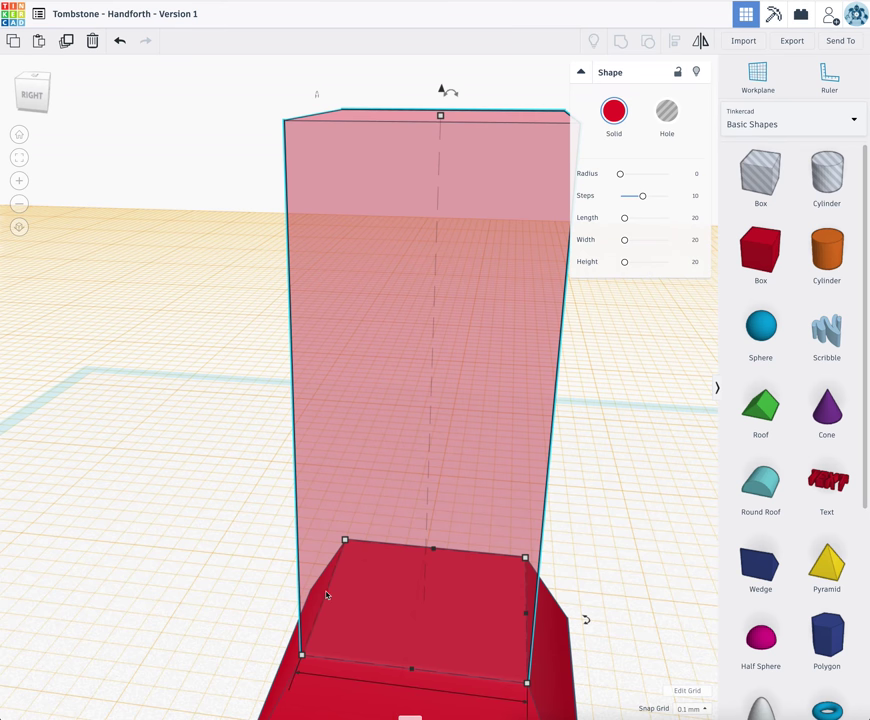
{"action": "scroll", "coordinate": [326, 594], "scroll_direction": "down", "scroll_amount": 1}
{"action": "scroll", "coordinate": [334, 557], "scroll_direction": "up", "scroll_amount": 2}
{"action": "scroll", "coordinate": [336, 567], "scroll_direction": "down", "scroll_amount": 3}
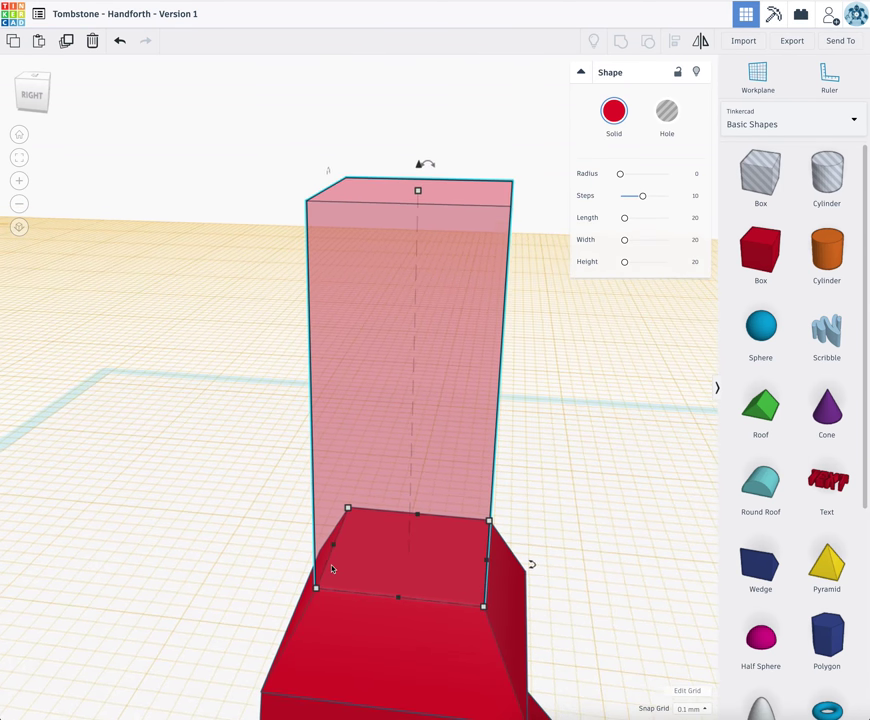
{"action": "mouse_move", "coordinate": [335, 553]}
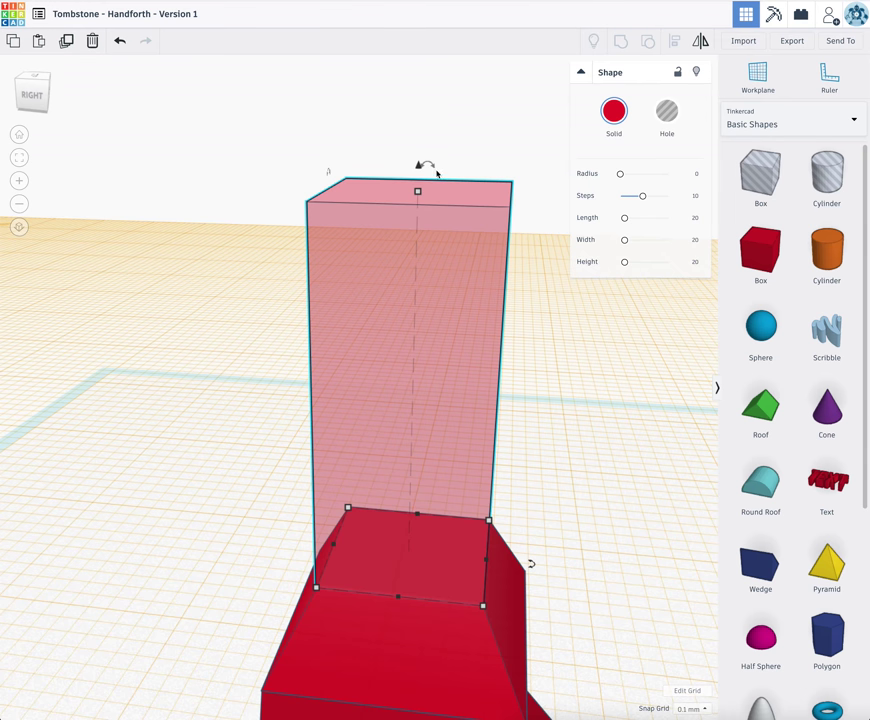
{"action": "left_click_drag", "start_coordinate": [417, 191], "coordinate": [429, 446]}
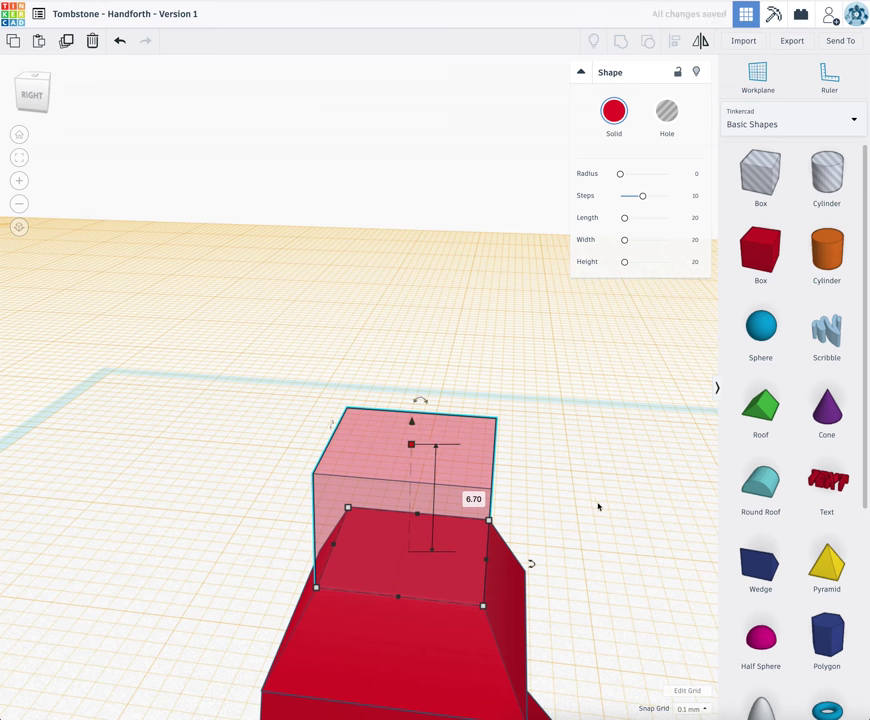
{"action": "right_click_drag", "start_coordinate": [598, 509], "coordinate": [436, 523]}
Make the small top block solid red again instead of transparent
{"action": "left_click", "coordinate": [622, 106]}
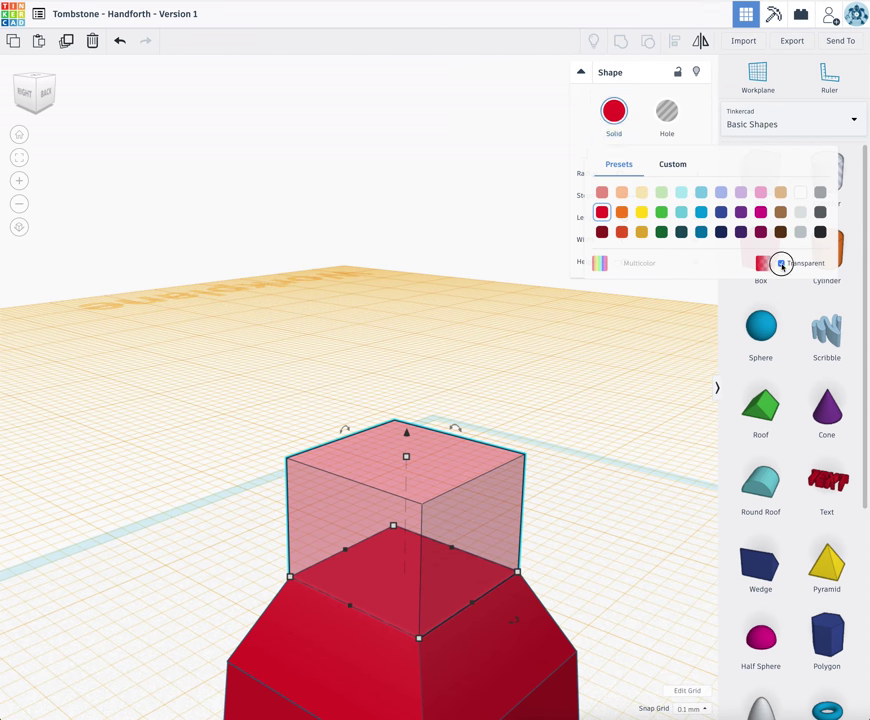
{"action": "left_click", "coordinate": [782, 264]}
{"action": "left_click", "coordinate": [676, 542]}
{"action": "right_click_drag", "start_coordinate": [660, 526], "coordinate": [596, 573]}
Group the four stacked shapes into one and zoom to fit it
{"action": "scroll", "coordinate": [597, 573], "scroll_direction": "down", "scroll_amount": 2}
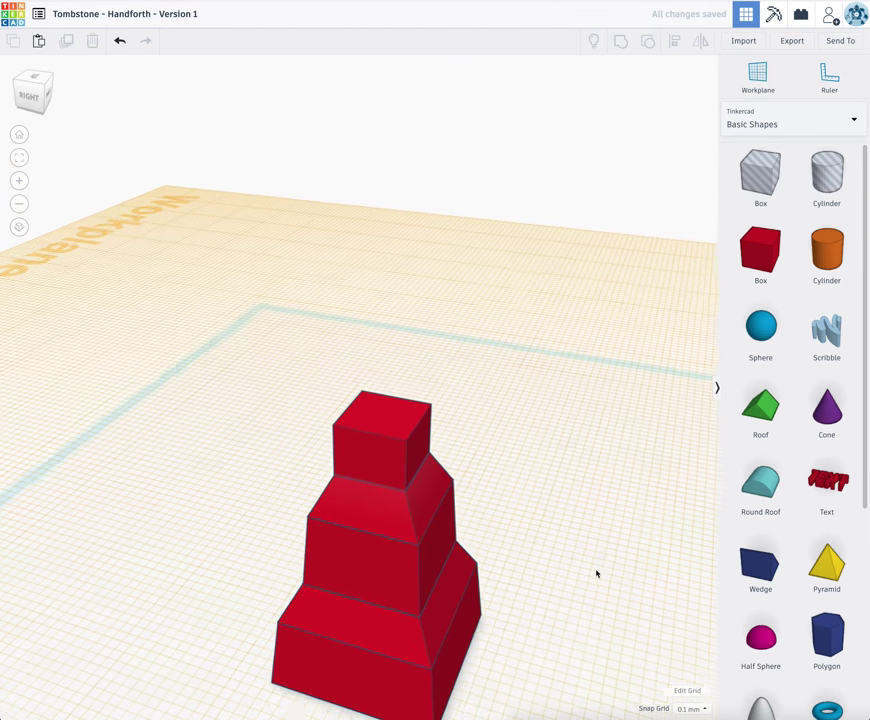
{"action": "left_click_drag", "start_coordinate": [484, 699], "coordinate": [320, 264]}
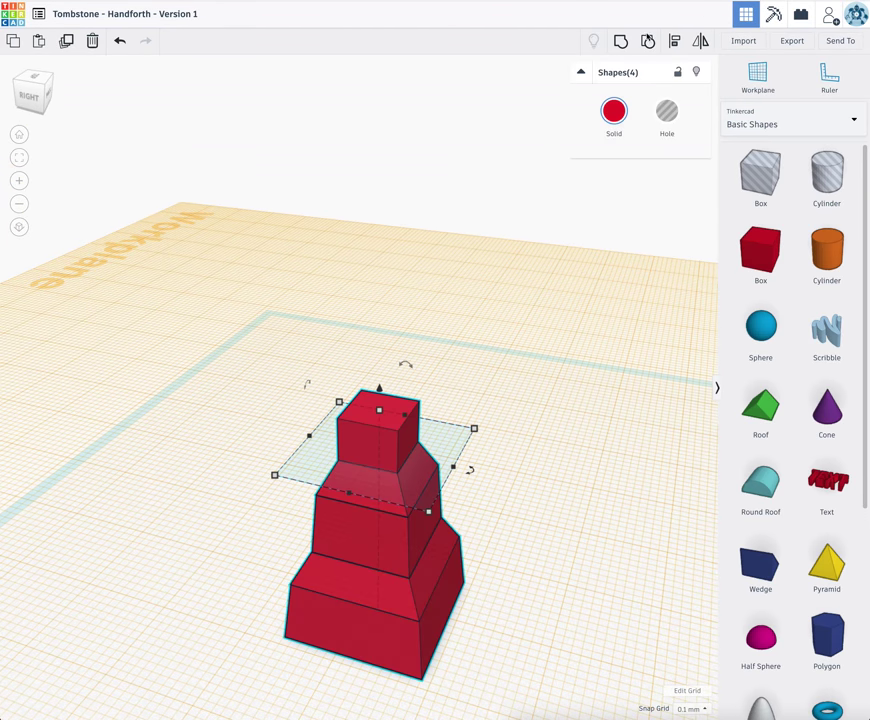
{"action": "left_click", "coordinate": [622, 46]}
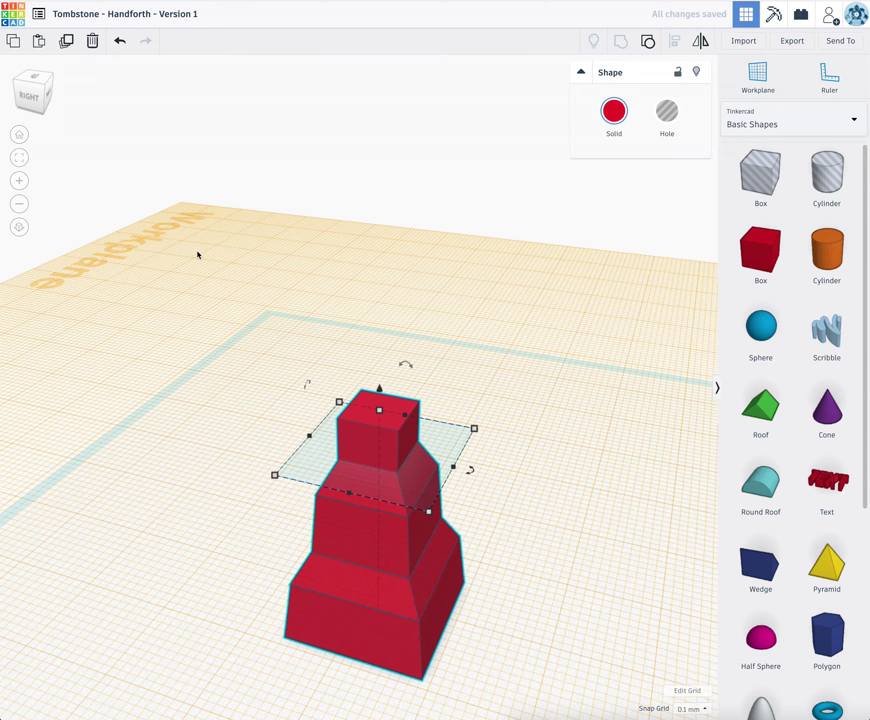
{"action": "left_click", "coordinate": [18, 157]}
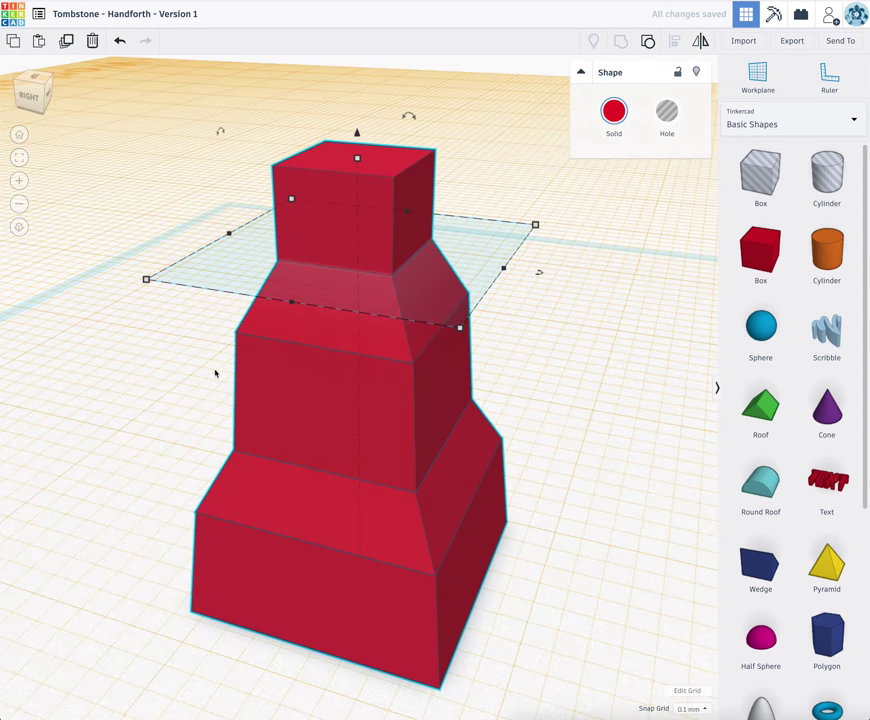
{"action": "right_click_drag", "start_coordinate": [217, 373], "coordinate": [661, 420]}
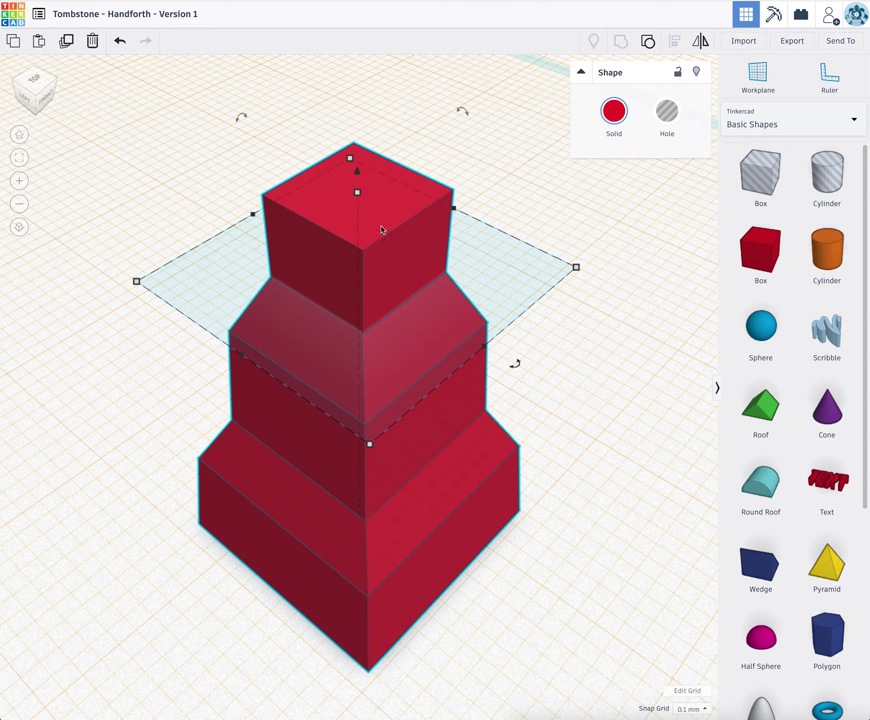
Select the middle tapered tier on its own
{"action": "left_click", "coordinate": [602, 371]}
{"action": "scroll", "coordinate": [472, 390], "scroll_direction": "up", "scroll_amount": 3}
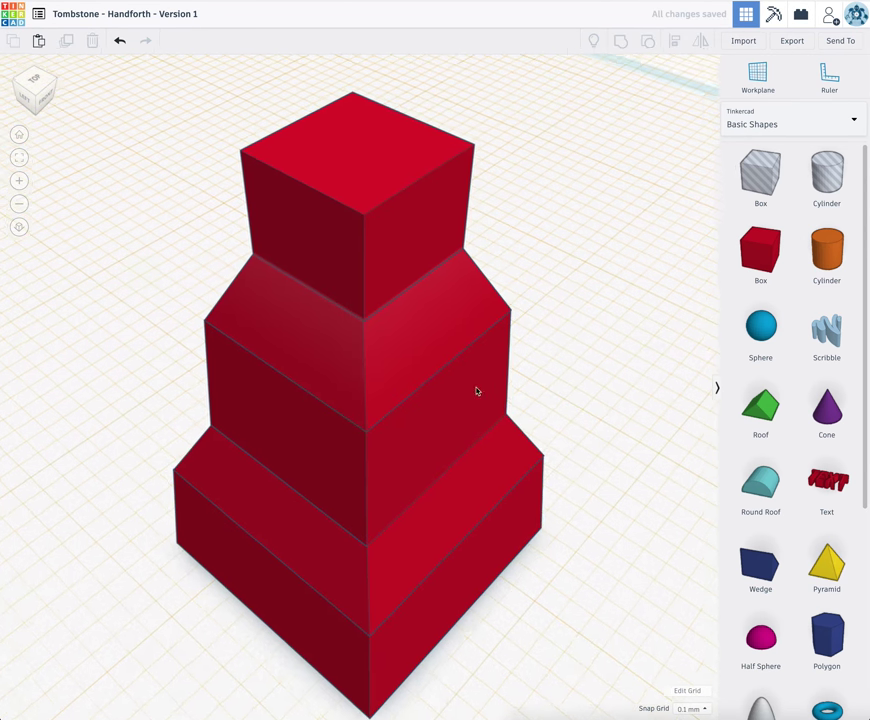
{"action": "left_click", "coordinate": [458, 334]}
{"action": "scroll", "coordinate": [456, 335], "scroll_direction": "down", "scroll_amount": 3}
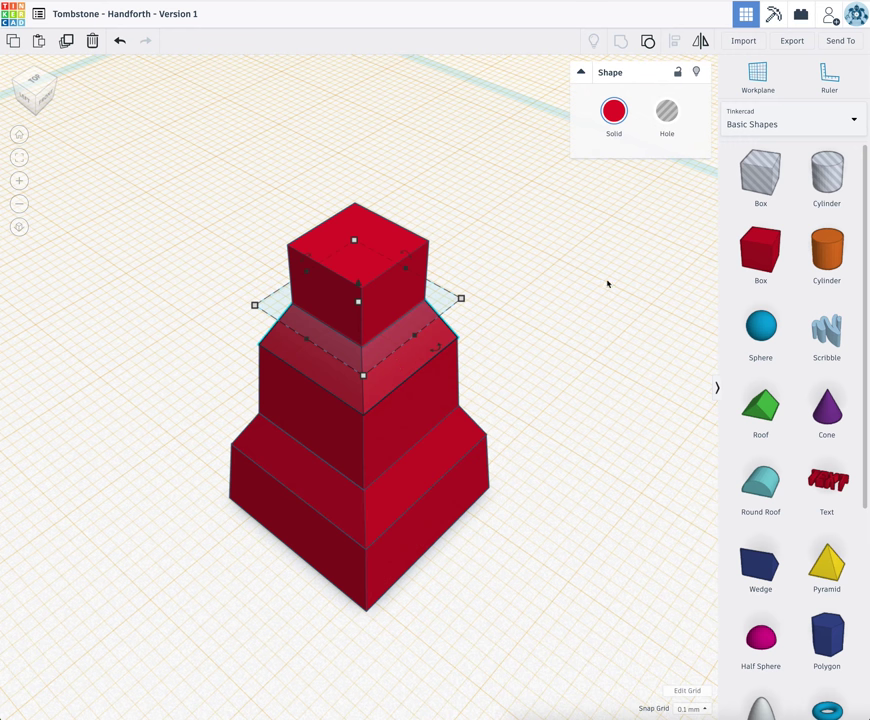
Move the copied tapered tier aside and paste it onto the top of the neck cube
{"action": "left_click_drag", "start_coordinate": [359, 392], "coordinate": [608, 391]}
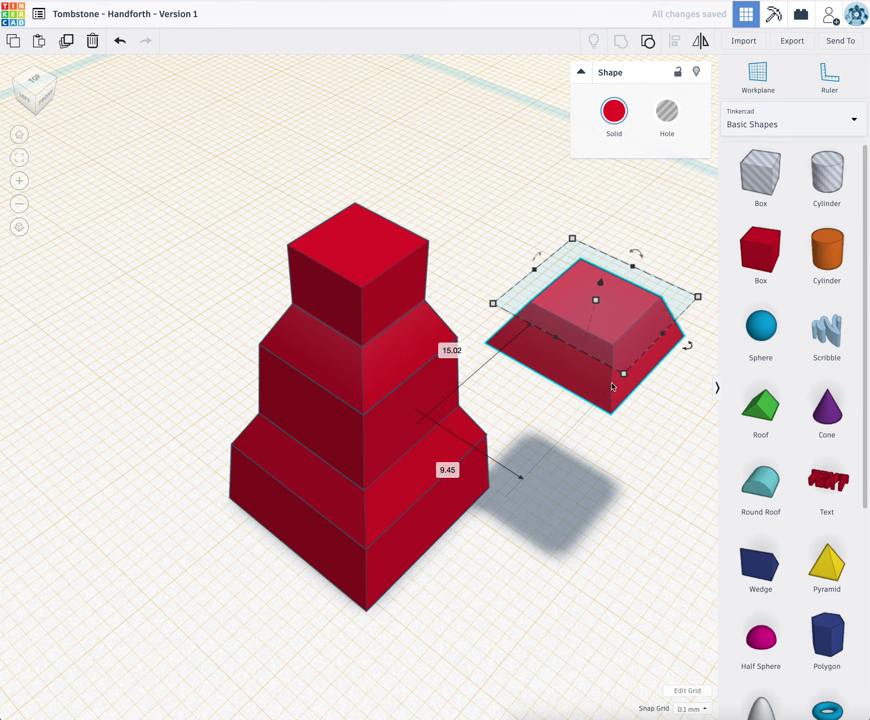
{"action": "key", "text": "Delete"}
{"action": "key", "text": "w"}
{"action": "key", "text": "Escape"}
{"action": "scroll", "coordinate": [456, 278], "scroll_direction": "down", "scroll_amount": 3}
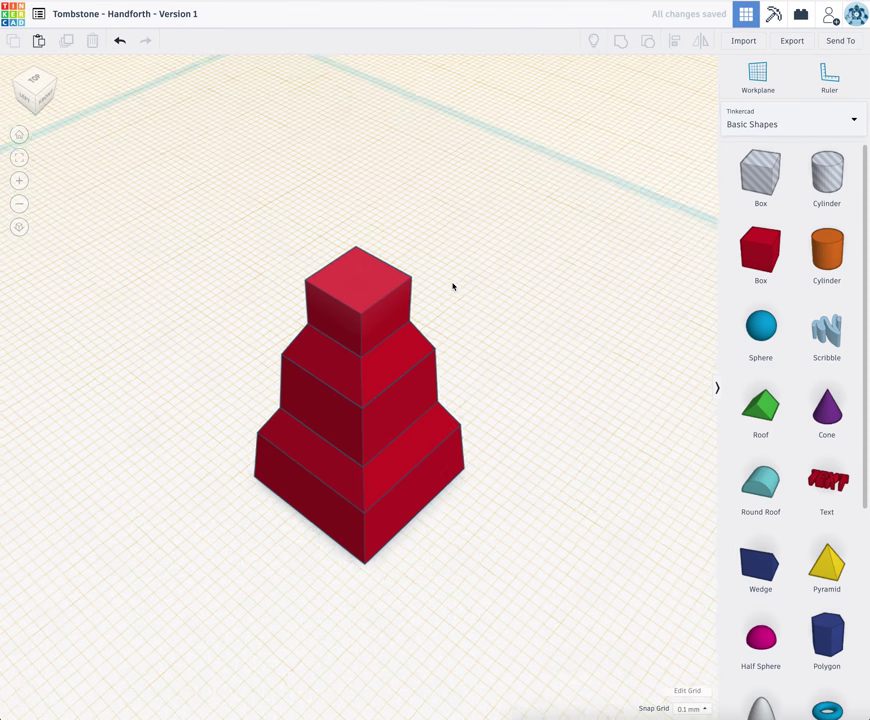
{"action": "key", "text": "ctrl+v"}
{"action": "scroll", "coordinate": [470, 310], "scroll_direction": "up", "scroll_amount": 5}
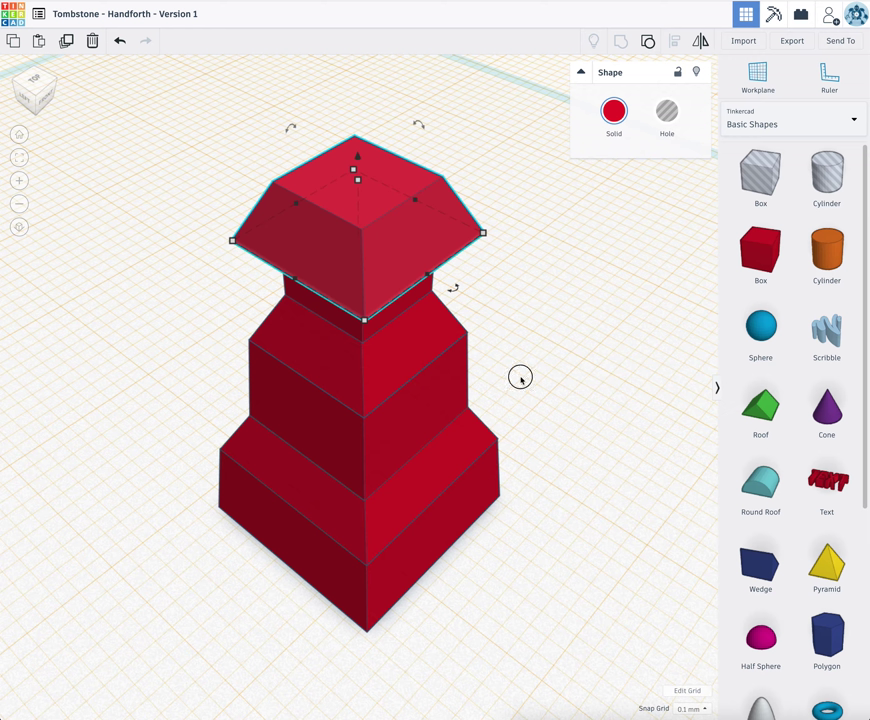
Rotate the new top cap 180° so it flares wider toward the top
{"action": "left_click", "coordinate": [544, 330]}
{"action": "right_click_drag", "start_coordinate": [544, 330], "coordinate": [583, 262]}
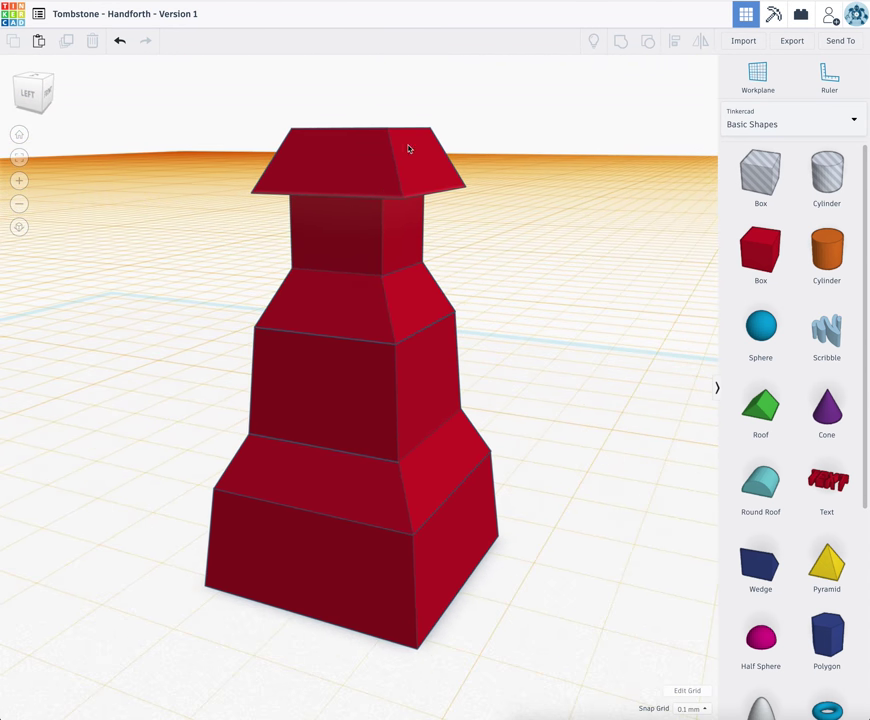
{"action": "right_click_drag", "start_coordinate": [408, 157], "coordinate": [470, 274]}
{"action": "left_click", "coordinate": [394, 270]}
{"action": "right_click_drag", "start_coordinate": [490, 338], "coordinate": [450, 297]}
{"action": "left_click_drag", "start_coordinate": [367, 168], "coordinate": [361, 254]}
{"action": "left_click", "coordinate": [495, 338]}
{"action": "right_click_drag", "start_coordinate": [495, 338], "coordinate": [602, 313]}
{"action": "right_click_drag", "start_coordinate": [396, 315], "coordinate": [474, 300]}
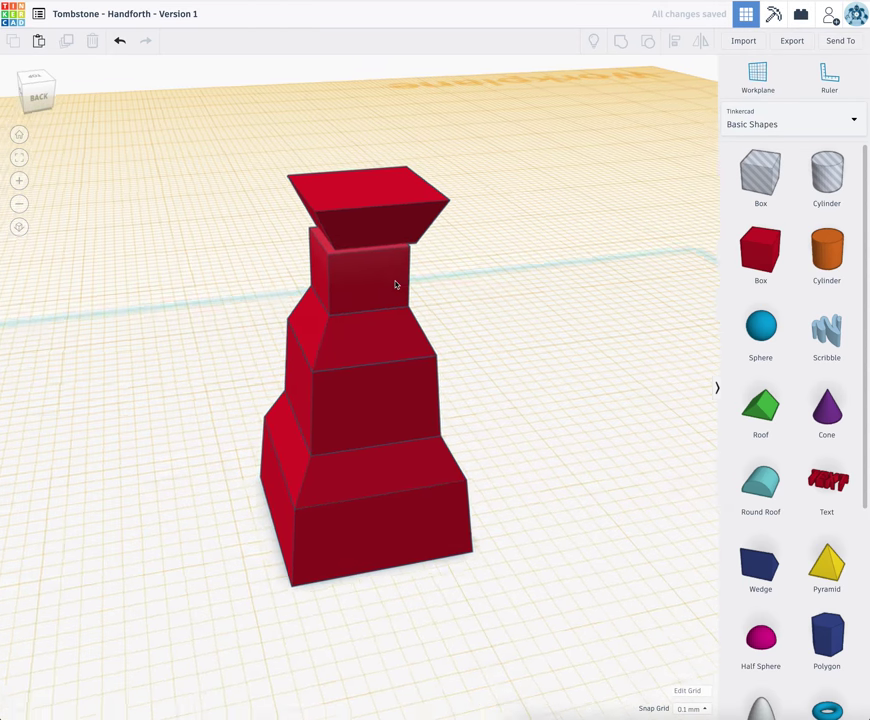
Shift the flipped cap so its edge offset reads 0.98, centred over the neck
{"action": "scroll", "coordinate": [367, 155], "scroll_direction": "up", "scroll_amount": 5}
{"action": "scroll", "coordinate": [365, 120], "scroll_direction": "down", "scroll_amount": 2}
{"action": "scroll", "coordinate": [366, 121], "scroll_direction": "up", "scroll_amount": 2}
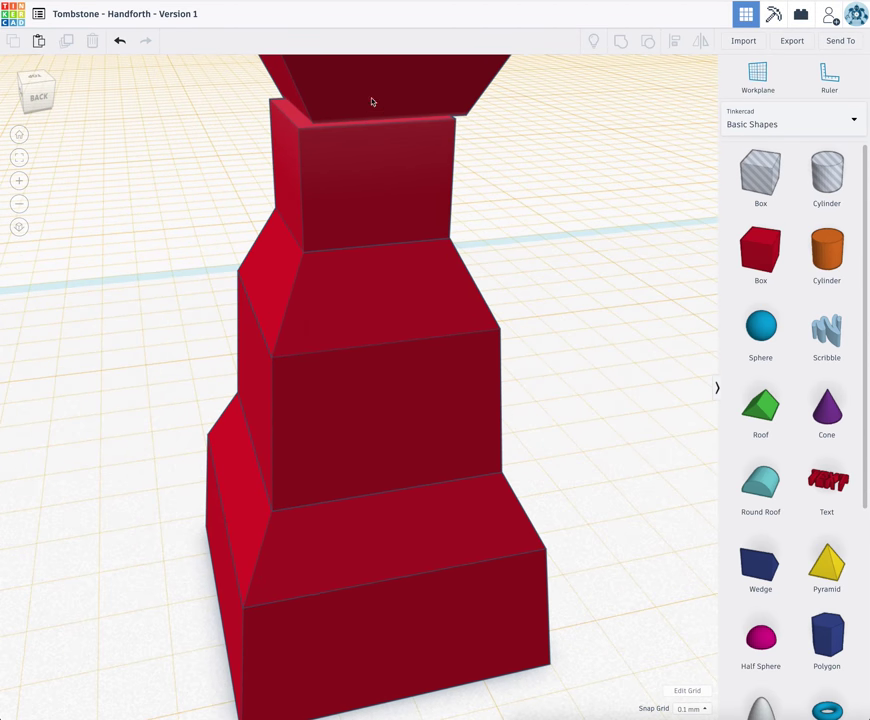
{"action": "left_click", "coordinate": [371, 95]}
{"action": "left_click", "coordinate": [18, 158]}
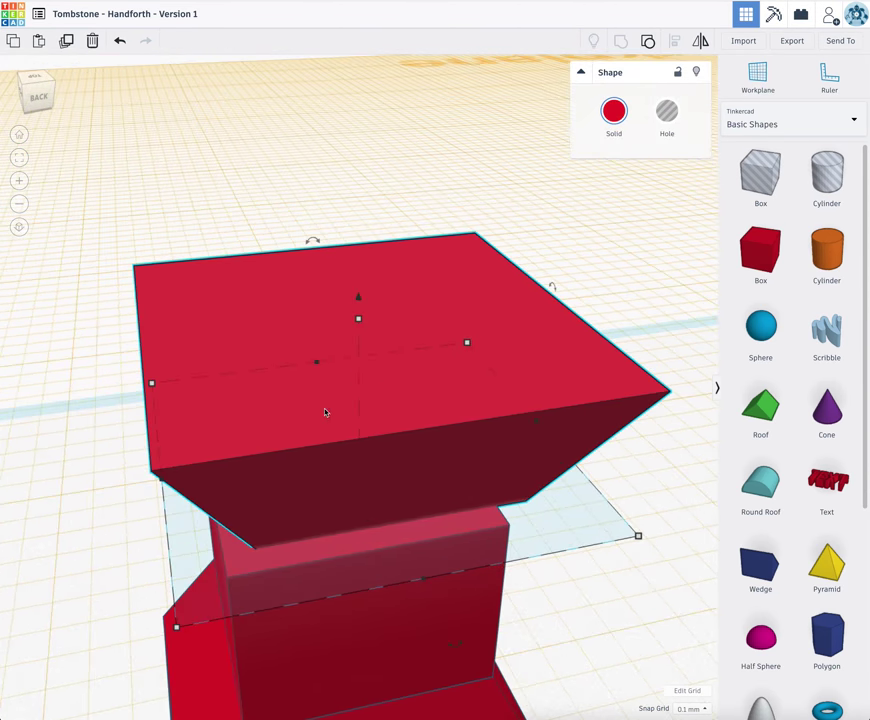
{"action": "left_click_drag", "start_coordinate": [324, 415], "coordinate": [295, 443]}
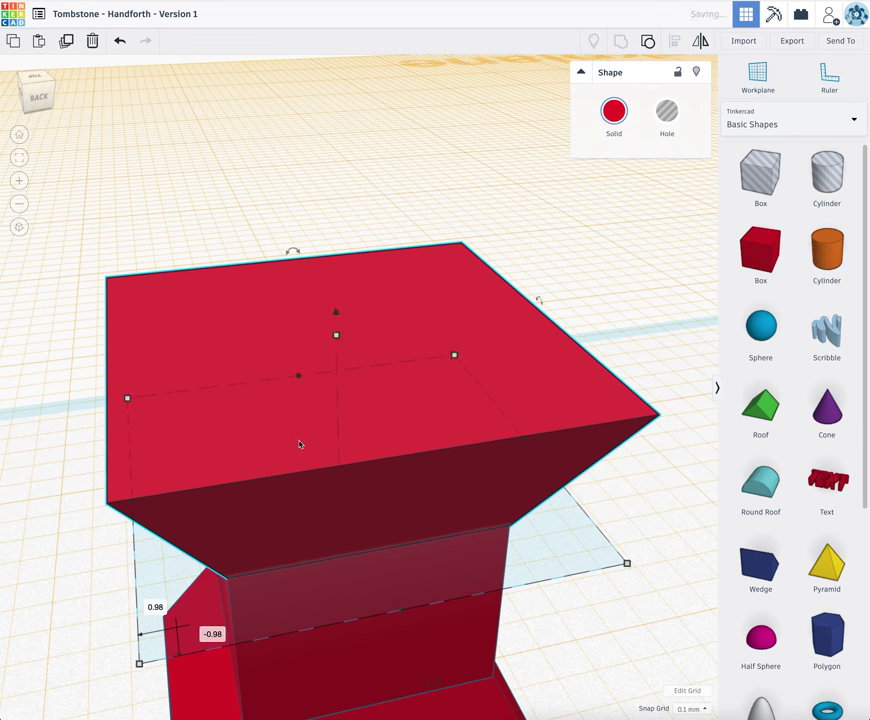
{"action": "left_click", "coordinate": [583, 630]}
{"action": "right_click_drag", "start_coordinate": [583, 630], "coordinate": [425, 584]}
{"action": "scroll", "coordinate": [425, 584], "scroll_direction": "down", "scroll_amount": 10}
{"action": "scroll", "coordinate": [425, 584], "scroll_direction": "up", "scroll_amount": 3}
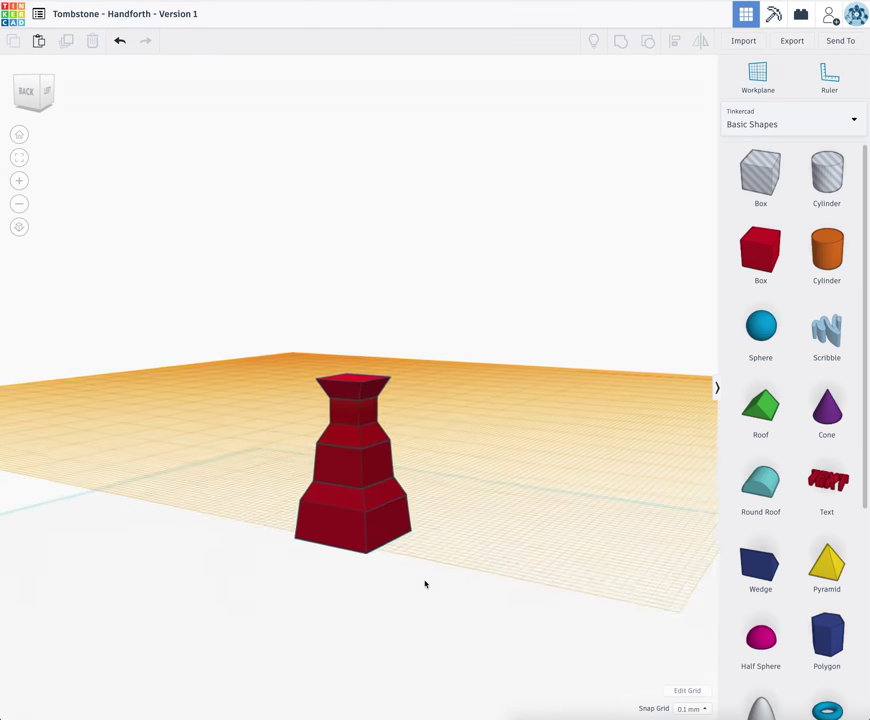
{"action": "scroll", "coordinate": [425, 584], "scroll_direction": "down", "scroll_amount": 2}
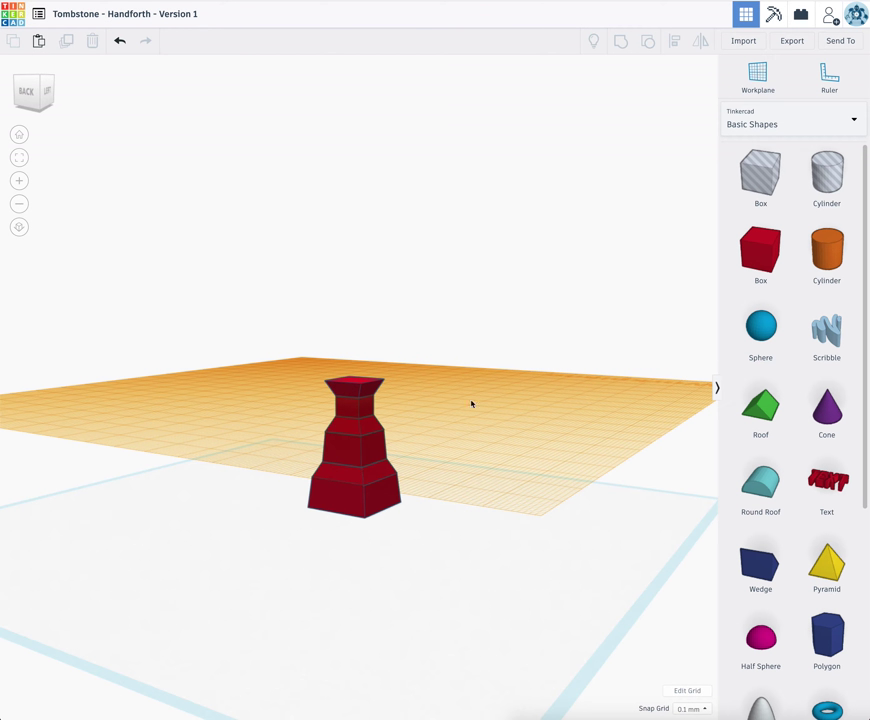
{"action": "scroll", "coordinate": [388, 390], "scroll_direction": "up", "scroll_amount": 8}
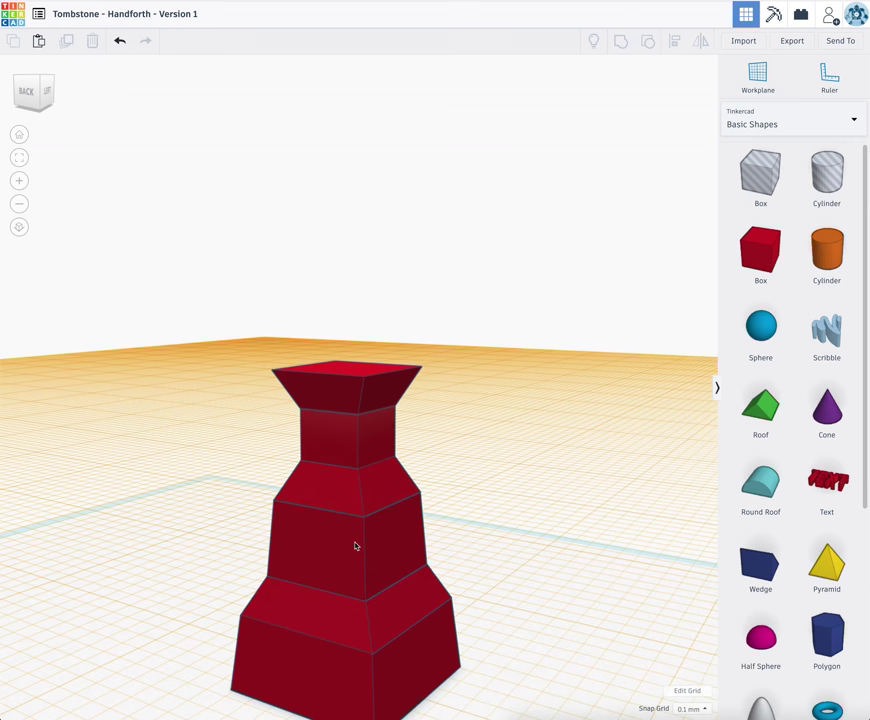
Copy the middle tapered tier, lift it, and slide it over the column top
{"action": "left_click", "coordinate": [359, 549]}
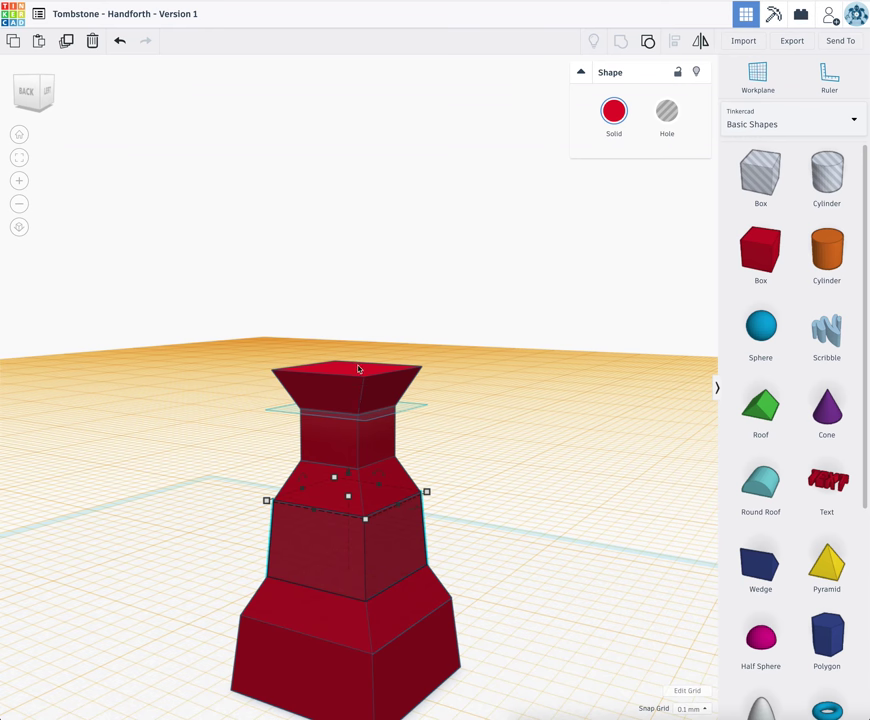
{"action": "left_click_drag", "start_coordinate": [358, 369], "coordinate": [446, 385]}
{"action": "left_click_drag", "start_coordinate": [399, 484], "coordinate": [368, 240]}
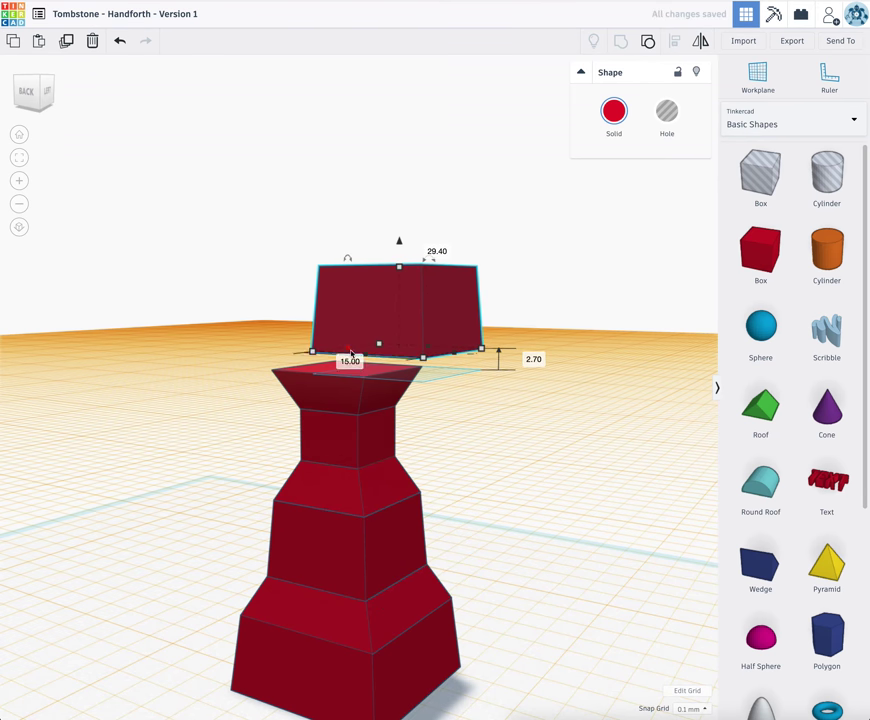
{"action": "right_click_drag", "start_coordinate": [425, 355], "coordinate": [458, 406]}
{"action": "left_click_drag", "start_coordinate": [443, 336], "coordinate": [371, 342]}
{"action": "right_click_drag", "start_coordinate": [371, 342], "coordinate": [600, 398]}
Rotate the floating block and line it up with the collar
{"action": "left_click", "coordinate": [399, 379]}
{"action": "right_click_drag", "start_coordinate": [281, 352], "coordinate": [363, 353]}
{"action": "scroll", "coordinate": [394, 376], "scroll_direction": "up", "scroll_amount": 3}
{"action": "left_click", "coordinate": [303, 202]}
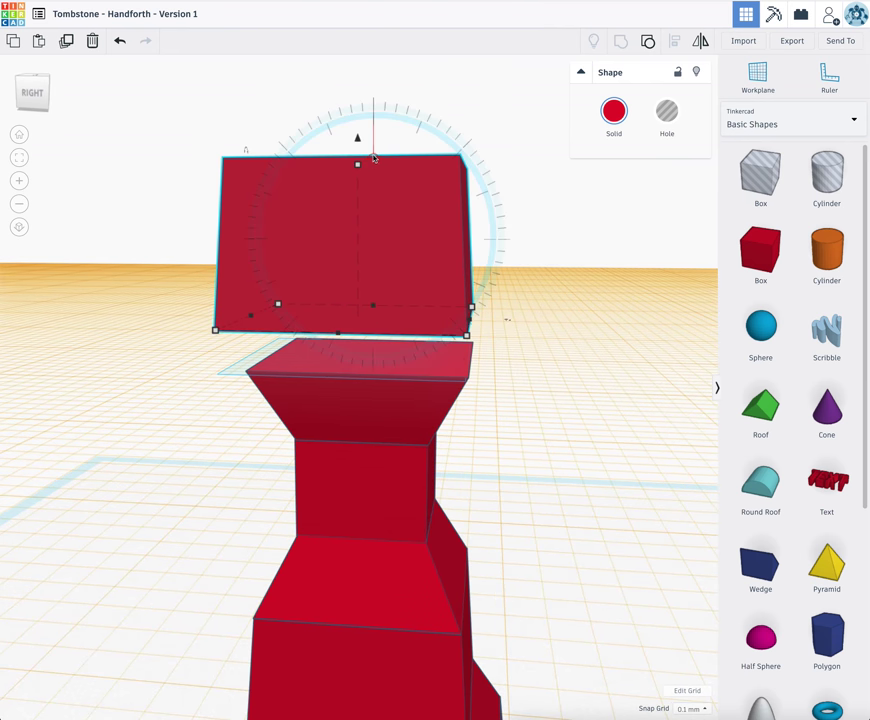
{"action": "left_click_drag", "start_coordinate": [370, 158], "coordinate": [376, 327]}
{"action": "right_click_drag", "start_coordinate": [376, 327], "coordinate": [381, 375]}
{"action": "mouse_move", "coordinate": [381, 375]}
{"action": "left_mouse_down"}
{"action": "mouse_move", "coordinate": [377, 348]}
{"action": "mouse_move", "coordinate": [385, 352]}
{"action": "left_mouse_up"}
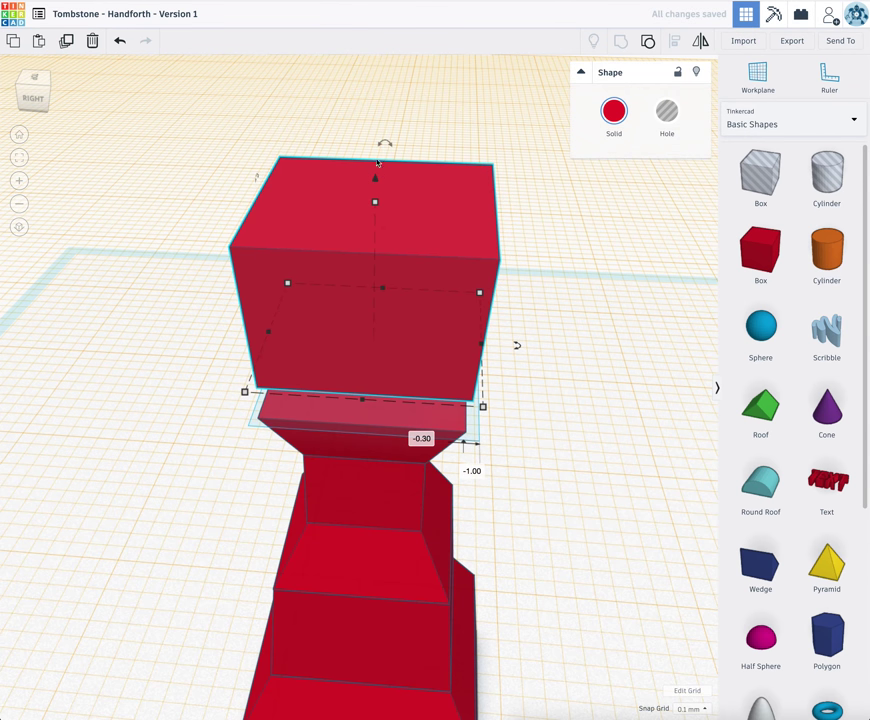
Lower the block onto the collar and nudge it sideways to centre it
{"action": "left_click_drag", "start_coordinate": [377, 180], "coordinate": [376, 220]}
{"action": "right_click_drag", "start_coordinate": [394, 456], "coordinate": [369, 342]}
{"action": "left_click_drag", "start_coordinate": [367, 343], "coordinate": [373, 344]}
{"action": "left_click", "coordinate": [454, 438]}
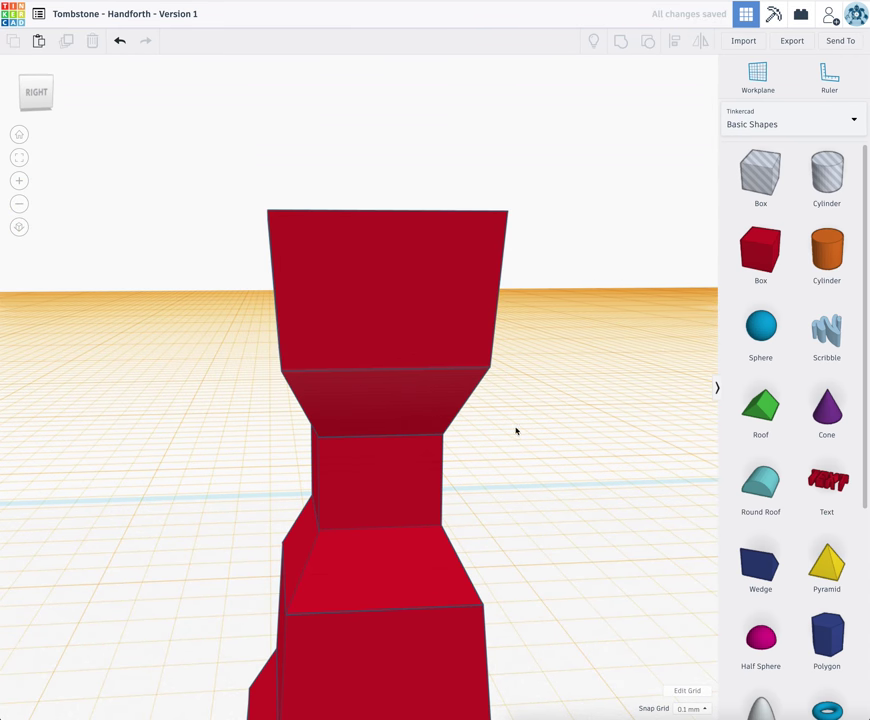
{"action": "right_click_drag", "start_coordinate": [515, 430], "coordinate": [298, 340]}
{"action": "left_click", "coordinate": [298, 340]}
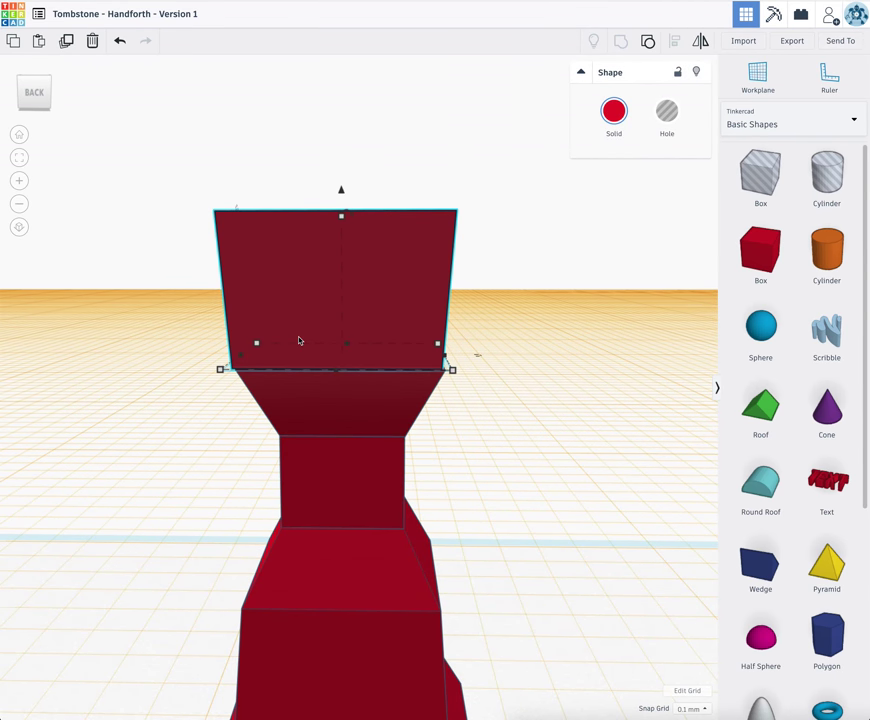
{"action": "key", "text": "Right"}
{"action": "key", "text": "Right"}
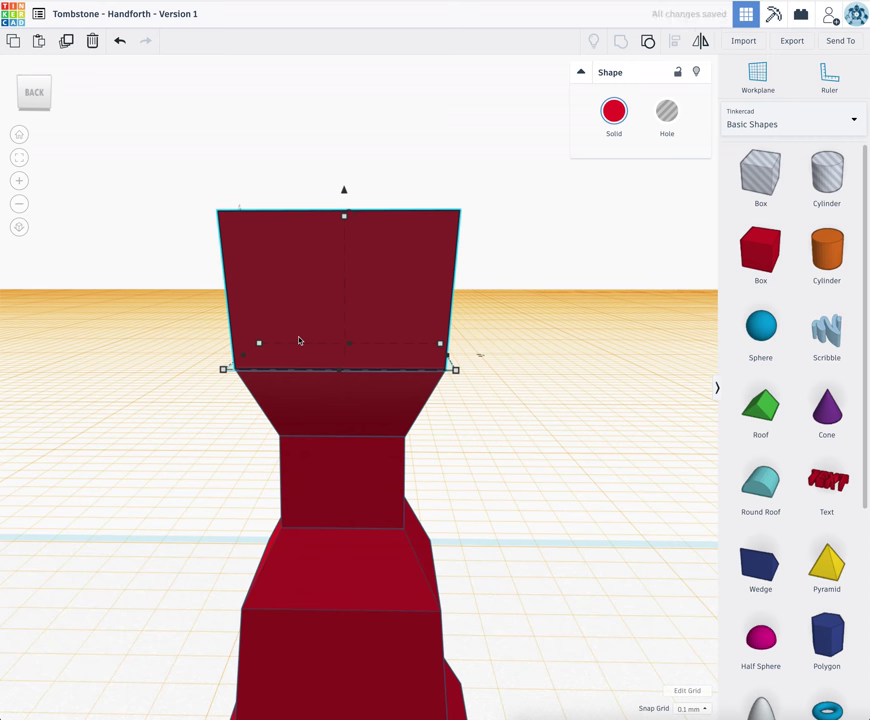
{"action": "left_click", "coordinate": [602, 416]}
{"action": "right_click_drag", "start_coordinate": [602, 416], "coordinate": [410, 419]}
Flatten the top tapered block to about 3.20 mm high
{"action": "scroll", "coordinate": [386, 412], "scroll_direction": "up", "scroll_amount": 5}
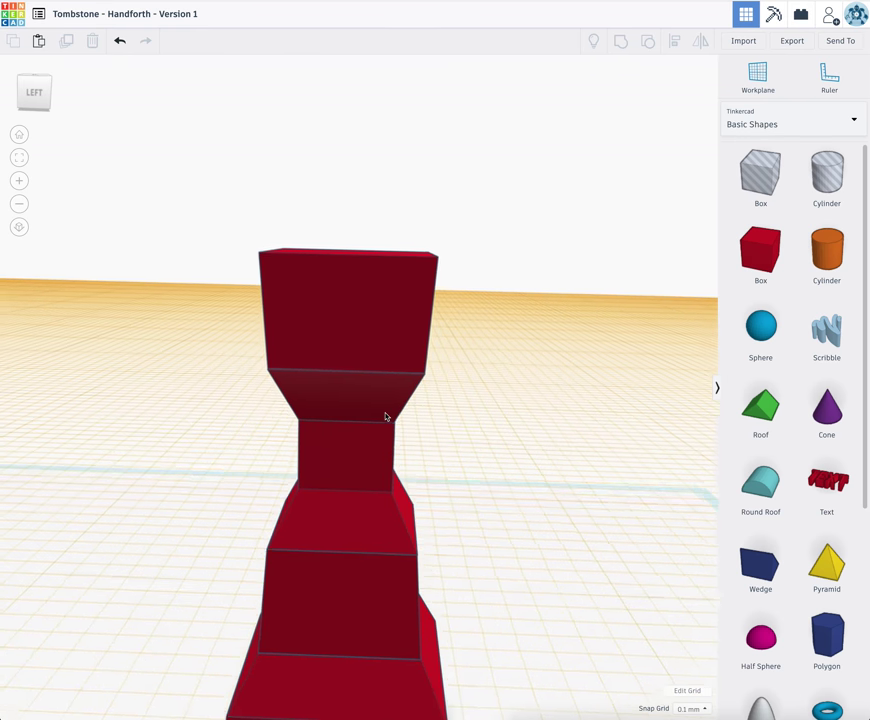
{"action": "scroll", "coordinate": [386, 416], "scroll_direction": "up", "scroll_amount": 3}
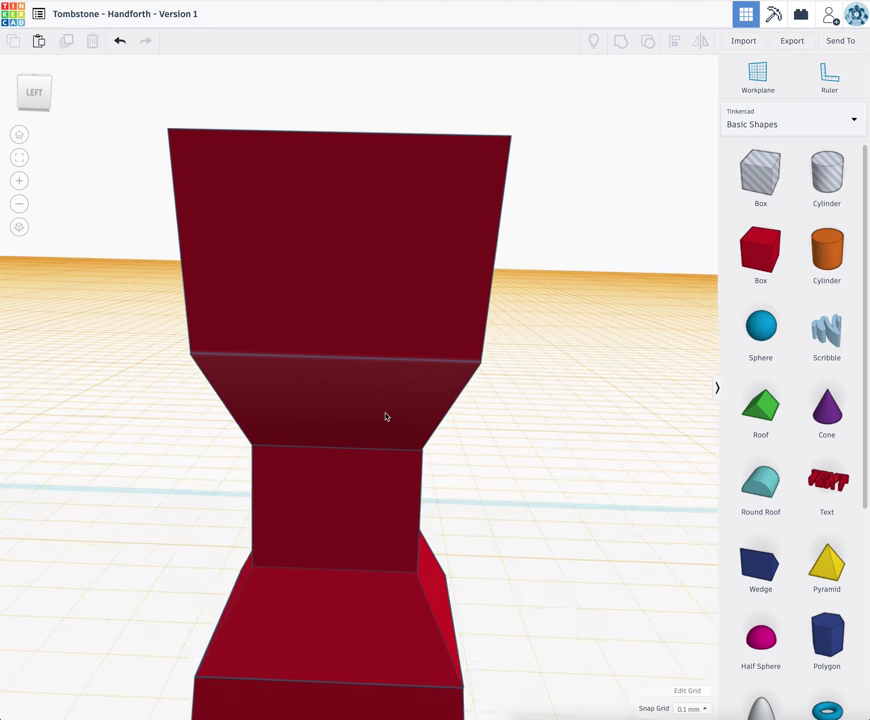
{"action": "scroll", "coordinate": [386, 416], "scroll_direction": "down", "scroll_amount": 2}
{"action": "scroll", "coordinate": [386, 416], "scroll_direction": "up", "scroll_amount": 3}
{"action": "scroll", "coordinate": [386, 416], "scroll_direction": "down", "scroll_amount": 3}
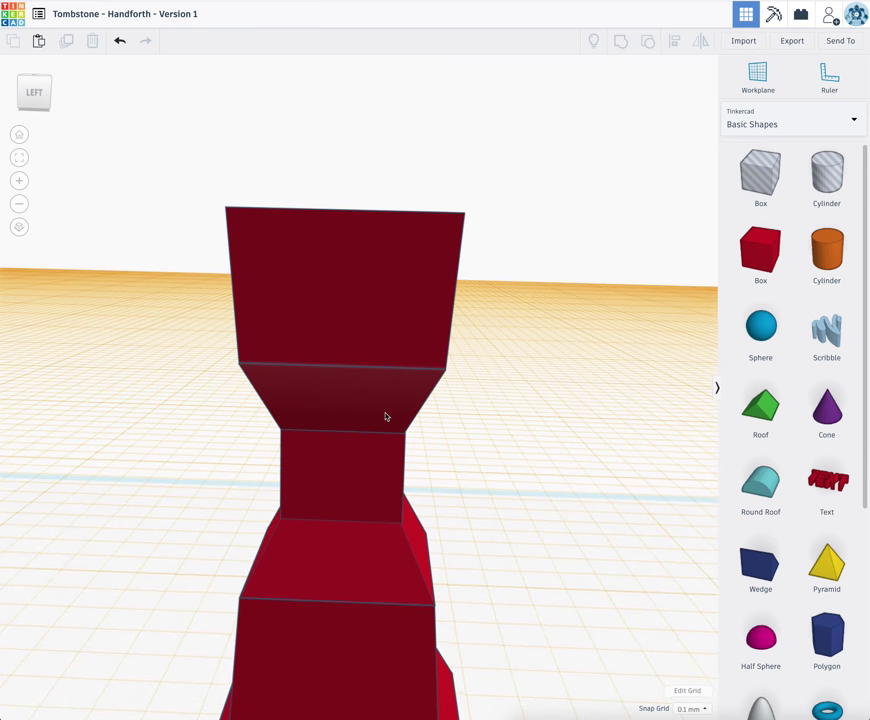
{"action": "left_click", "coordinate": [352, 287]}
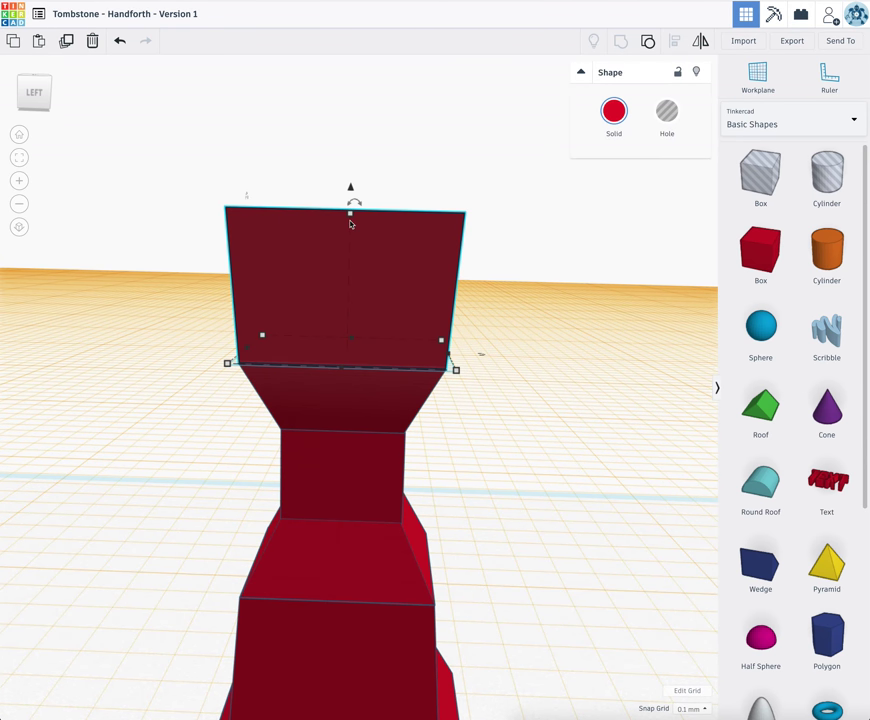
{"action": "left_click_drag", "start_coordinate": [351, 218], "coordinate": [347, 317]}
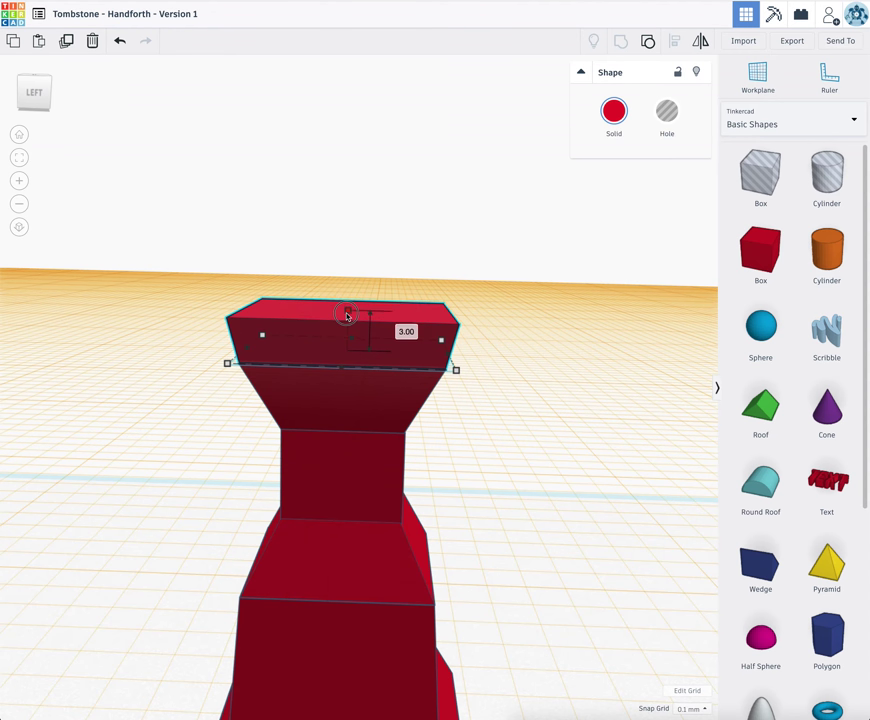
{"action": "left_click", "coordinate": [540, 359]}
{"action": "left_click", "coordinate": [408, 366]}
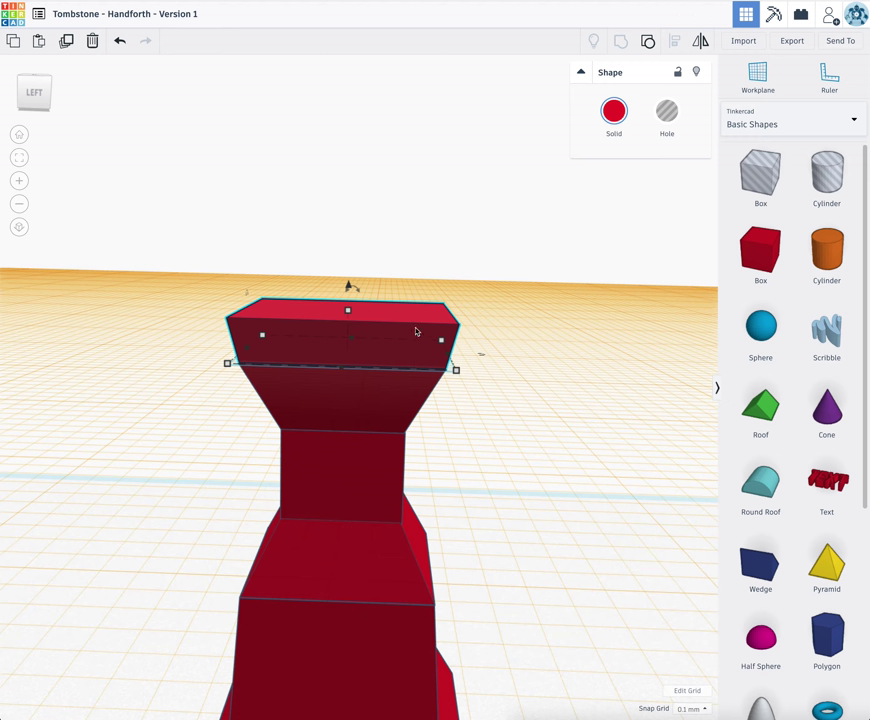
Set a working plane on the flattened block's top and rest a thin slab on it
{"action": "key", "text": "w"}
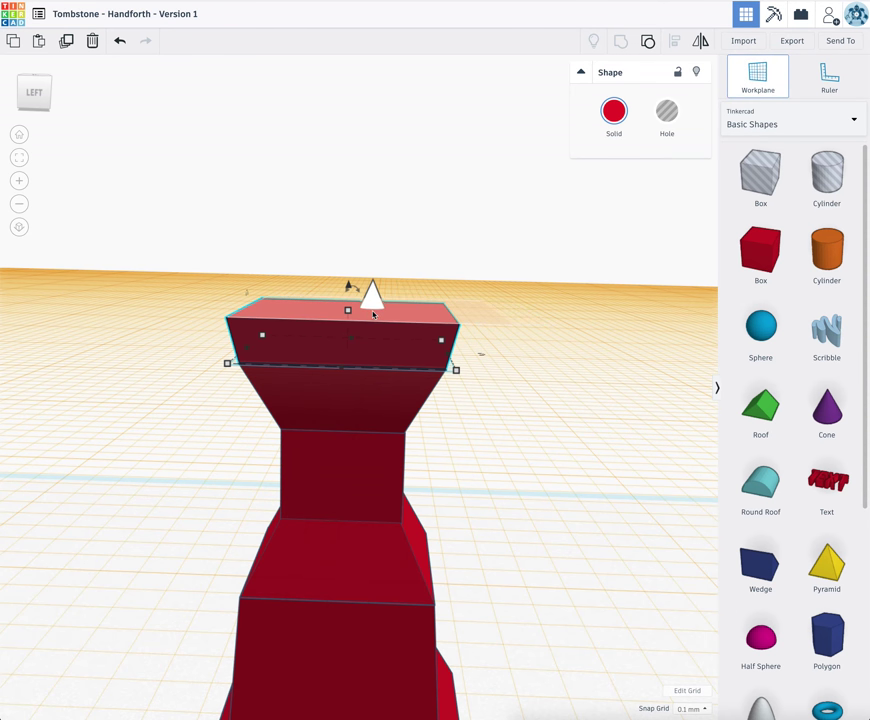
{"action": "left_click", "coordinate": [373, 314]}
{"action": "scroll", "coordinate": [373, 314], "scroll_direction": "down", "scroll_amount": 3}
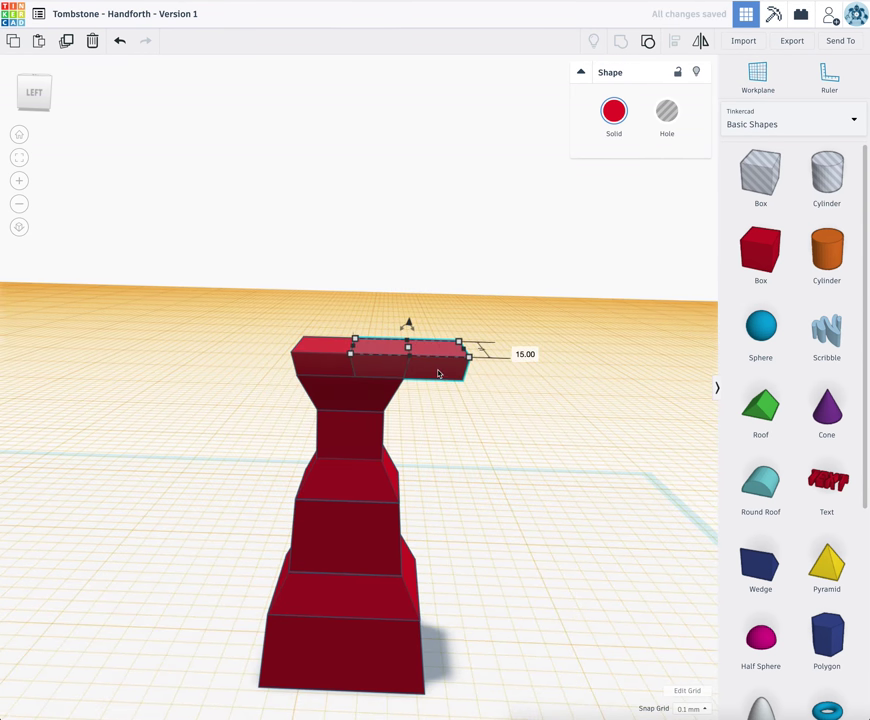
{"action": "left_click_drag", "start_coordinate": [462, 342], "coordinate": [365, 338]}
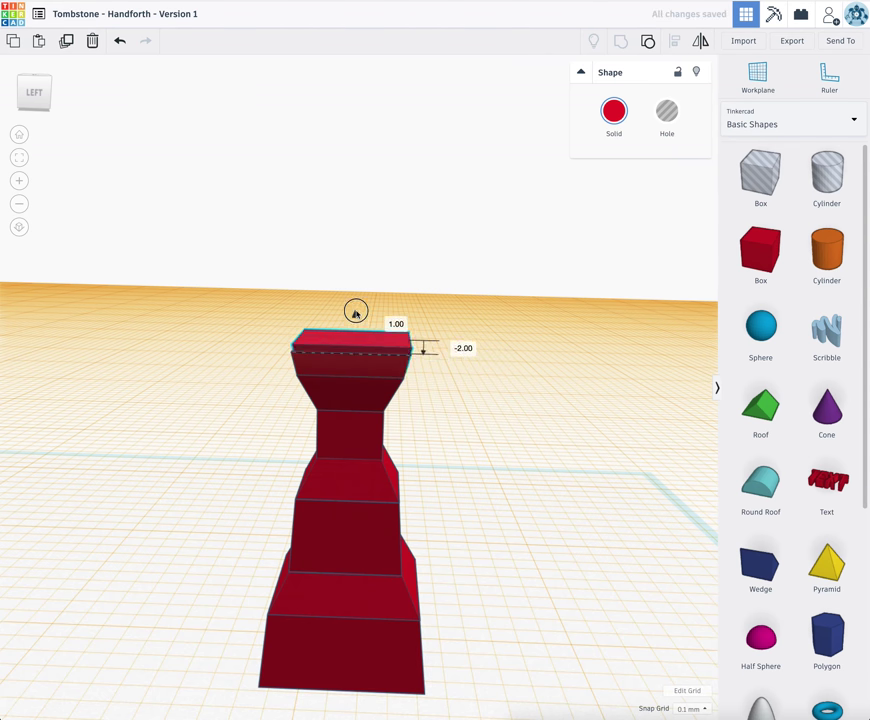
{"action": "left_click_drag", "start_coordinate": [355, 311], "coordinate": [356, 295]}
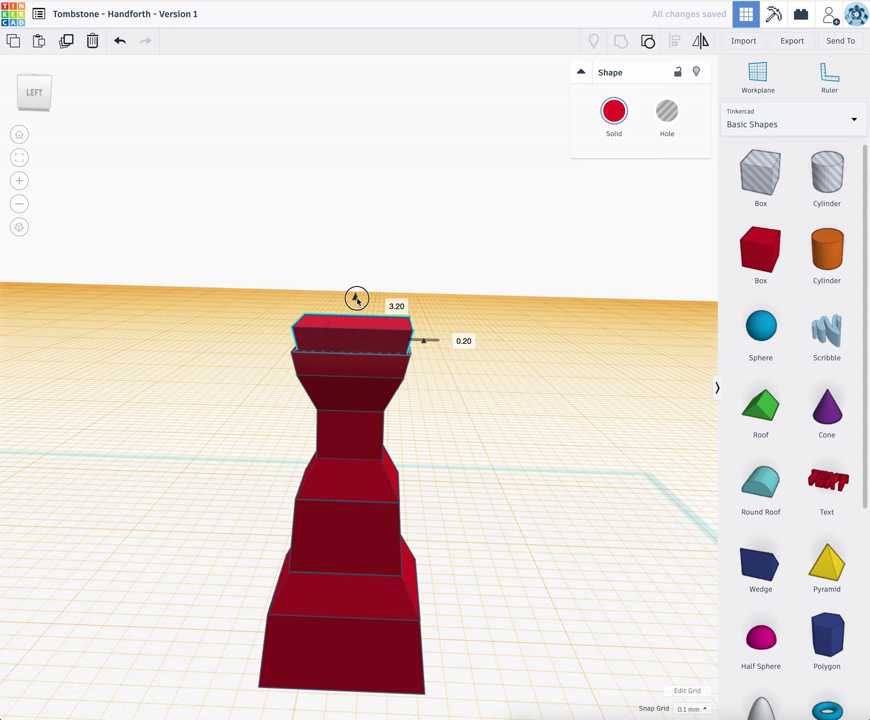
{"action": "left_click_drag", "start_coordinate": [357, 299], "coordinate": [355, 379]}
Nudge the top collar block to roughly -0.20/-0.10 offset so it sits centred
{"action": "left_click", "coordinate": [526, 418]}
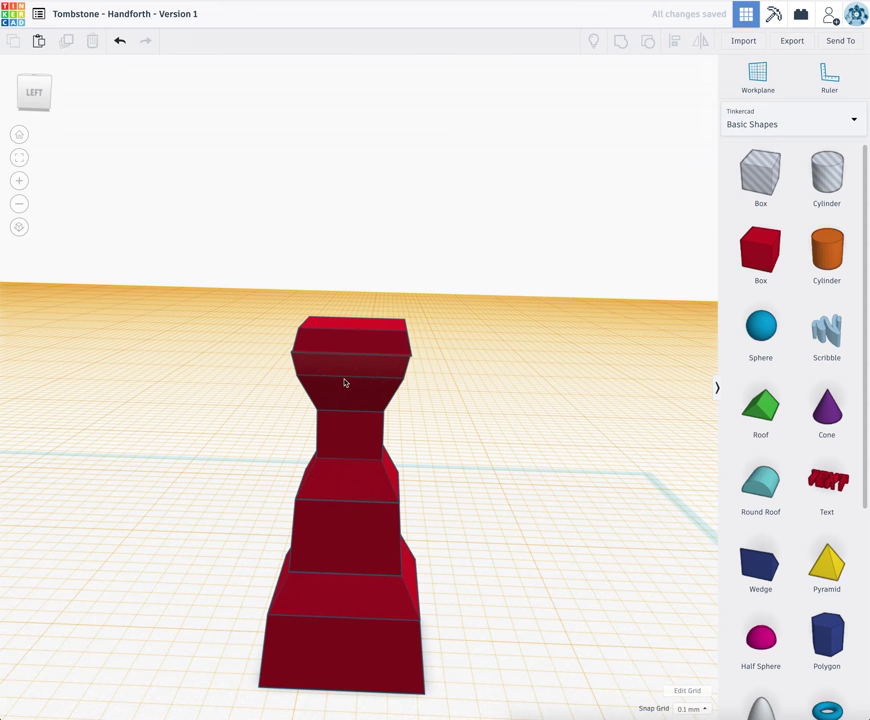
{"action": "scroll", "coordinate": [345, 382], "scroll_direction": "up", "scroll_amount": 3}
{"action": "left_click", "coordinate": [339, 297]}
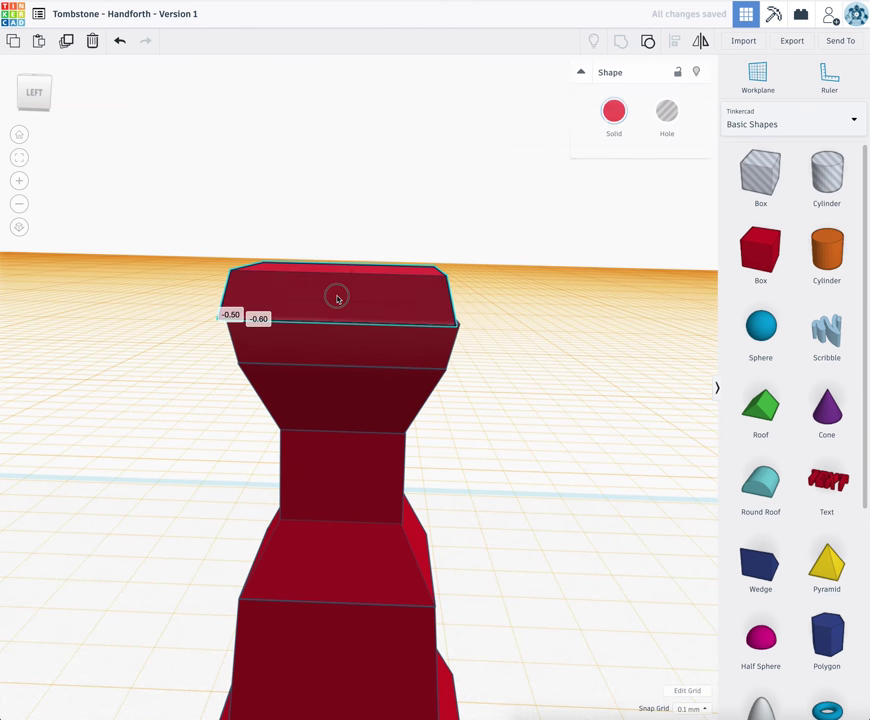
{"action": "left_click_drag", "start_coordinate": [339, 297], "coordinate": [340, 295]}
{"action": "left_click", "coordinate": [549, 412]}
Orbit around the tower and check the top block's alignment from the front
{"action": "scroll", "coordinate": [548, 412], "scroll_direction": "down", "scroll_amount": 5}
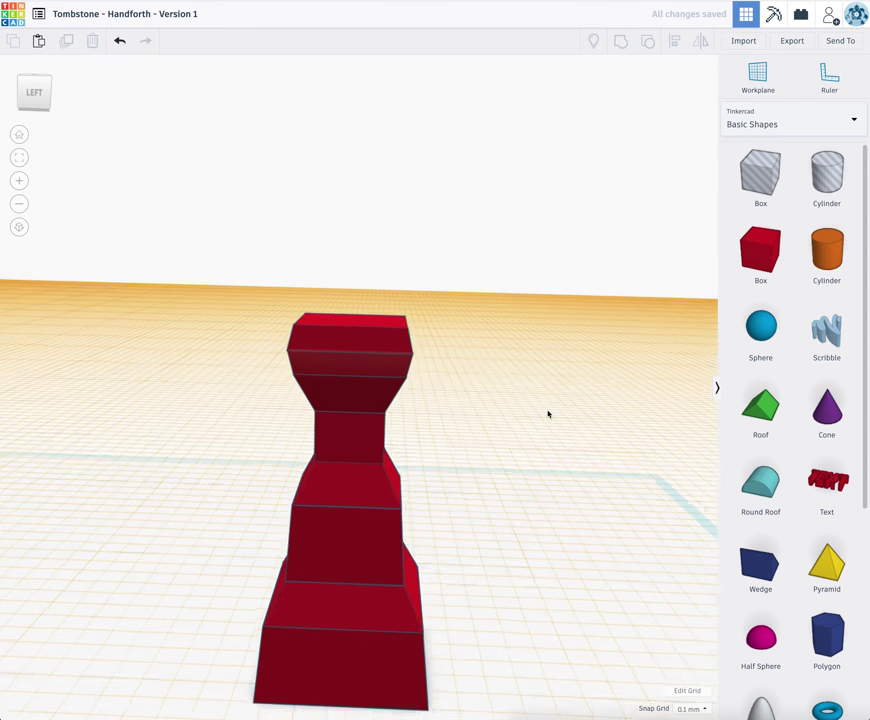
{"action": "right_click_drag", "start_coordinate": [550, 445], "coordinate": [322, 501]}
{"action": "scroll", "coordinate": [375, 445], "scroll_direction": "up", "scroll_amount": 5}
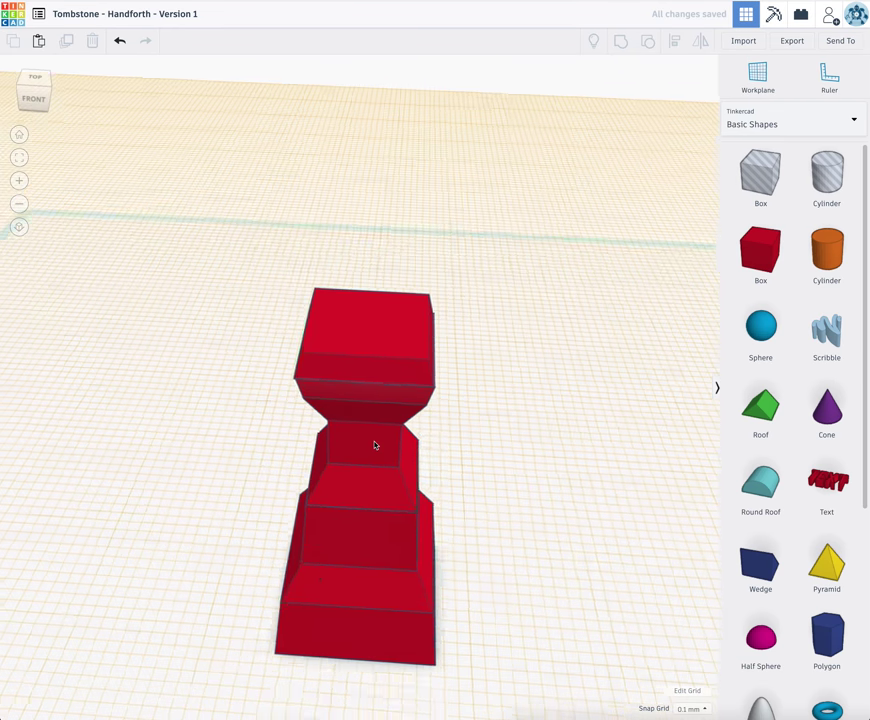
{"action": "scroll", "coordinate": [375, 445], "scroll_direction": "up", "scroll_amount": 2}
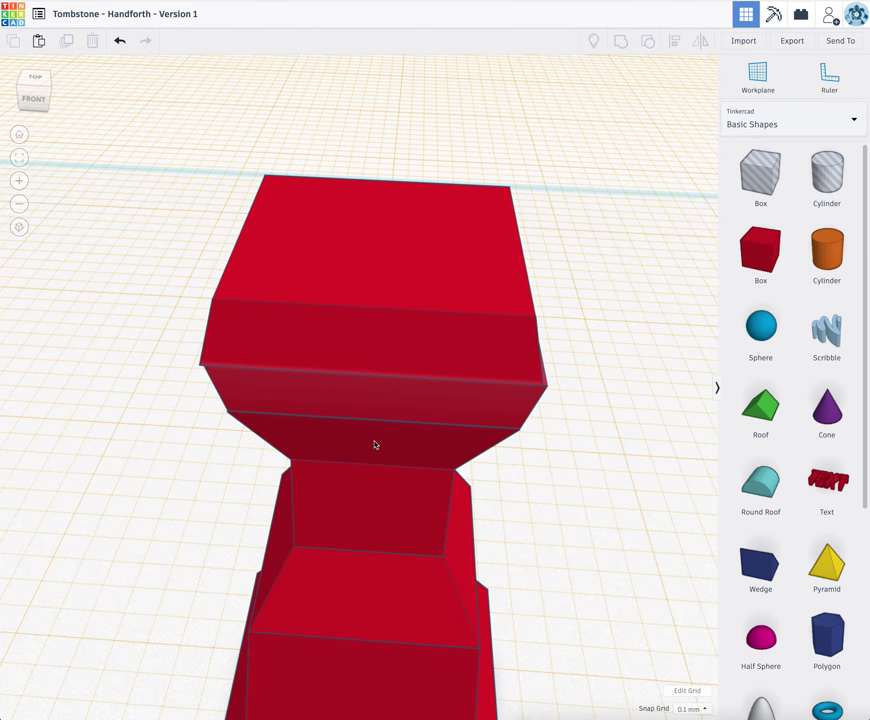
{"action": "left_click", "coordinate": [398, 328]}
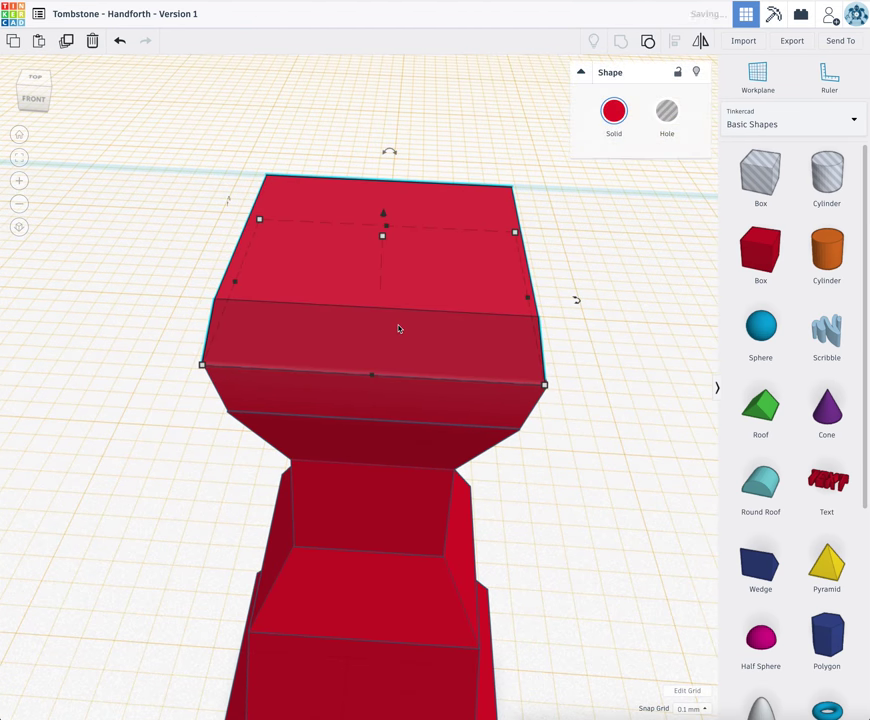
{"action": "left_click", "coordinate": [593, 435]}
{"action": "left_click", "coordinate": [516, 372]}
{"action": "left_click", "coordinate": [602, 482]}
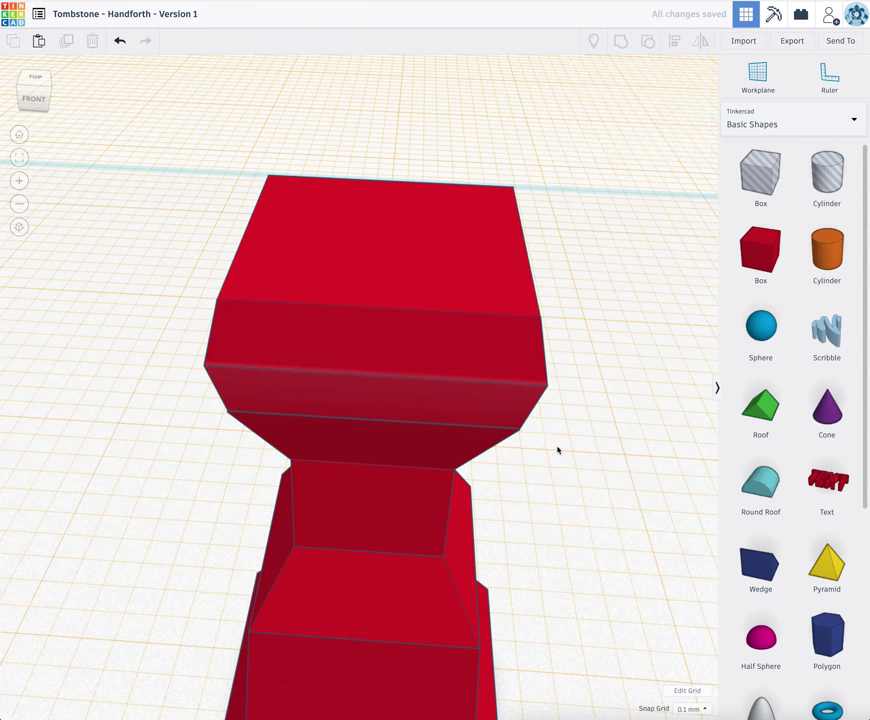
{"action": "right_click_drag", "start_coordinate": [557, 450], "coordinate": [416, 357]}
{"action": "scroll", "coordinate": [515, 400], "scroll_direction": "down", "scroll_amount": 10}
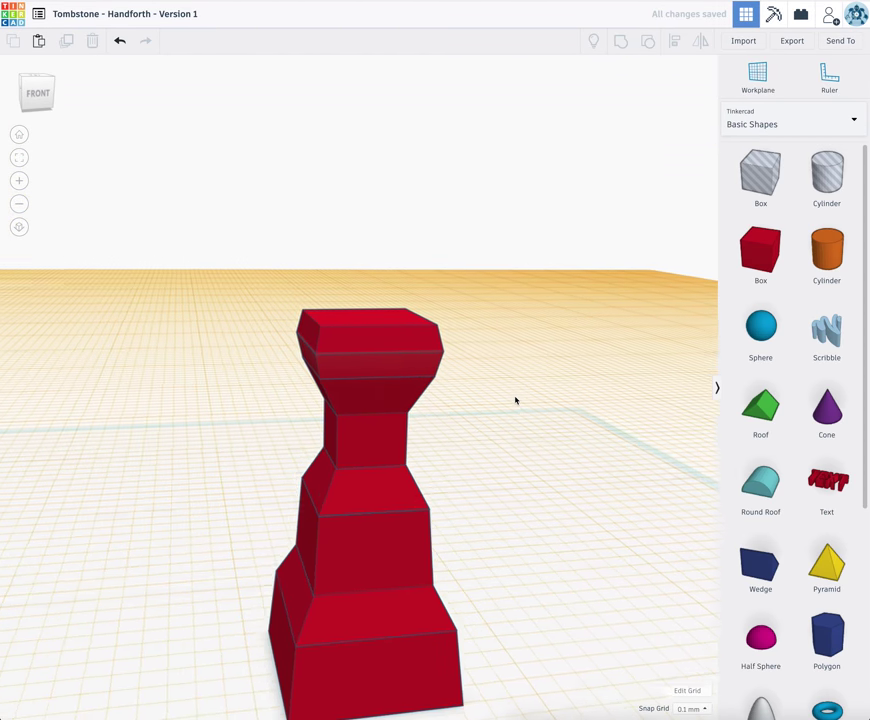
{"action": "scroll", "coordinate": [515, 400], "scroll_direction": "up", "scroll_amount": 8}
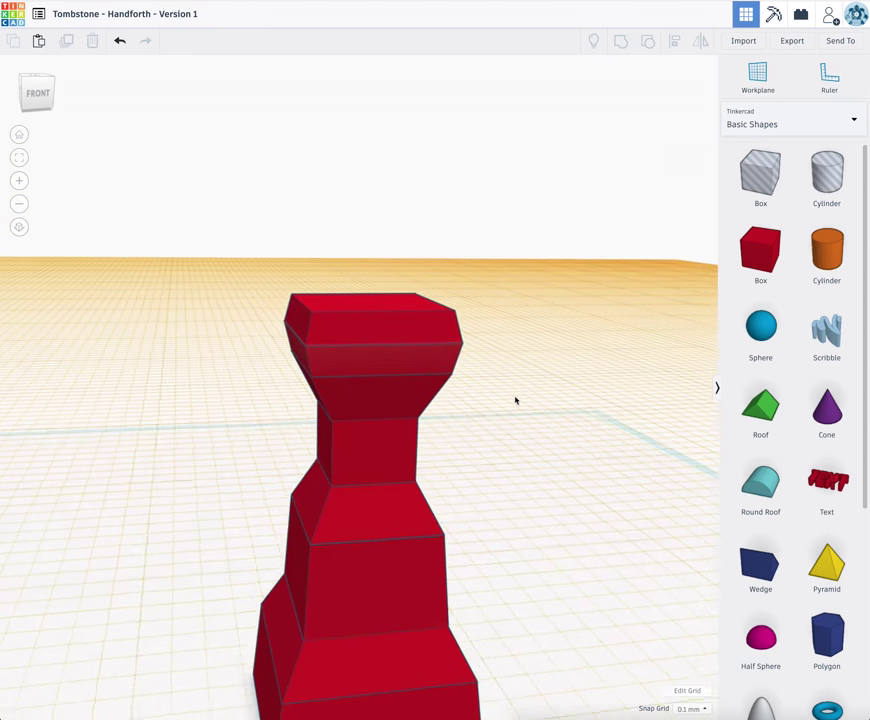
Move the stray box out and up, then delete it
{"action": "left_click", "coordinate": [395, 443]}
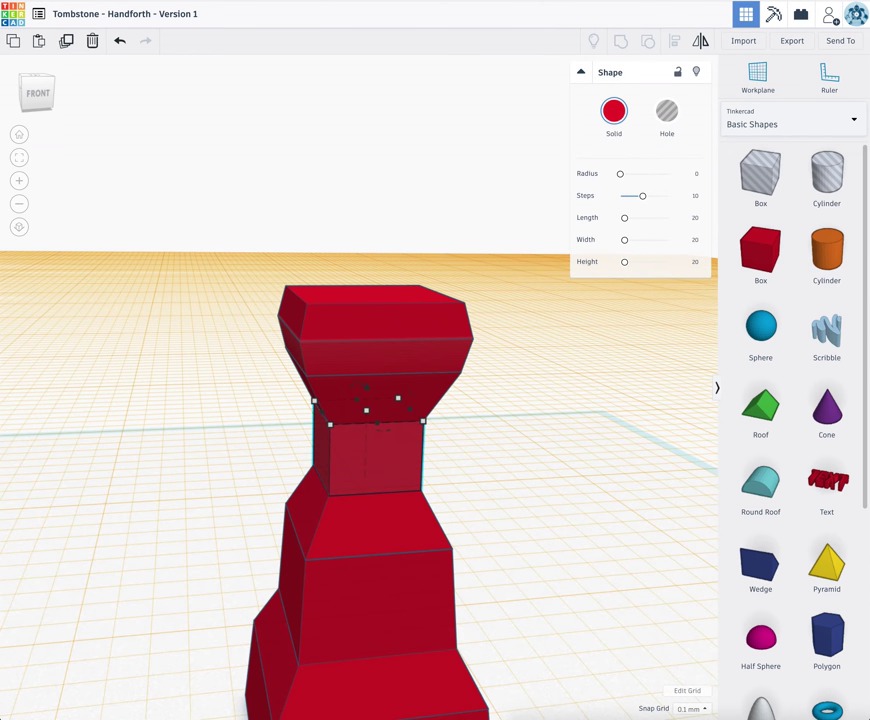
{"action": "left_click_drag", "start_coordinate": [395, 443], "coordinate": [439, 442]}
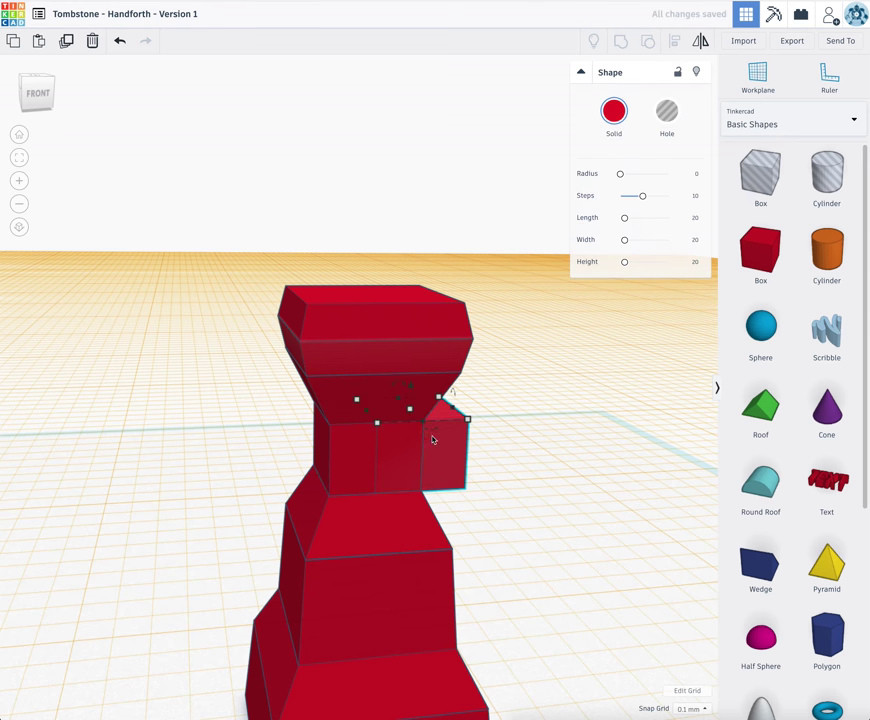
{"action": "left_click_drag", "start_coordinate": [410, 390], "coordinate": [401, 186]}
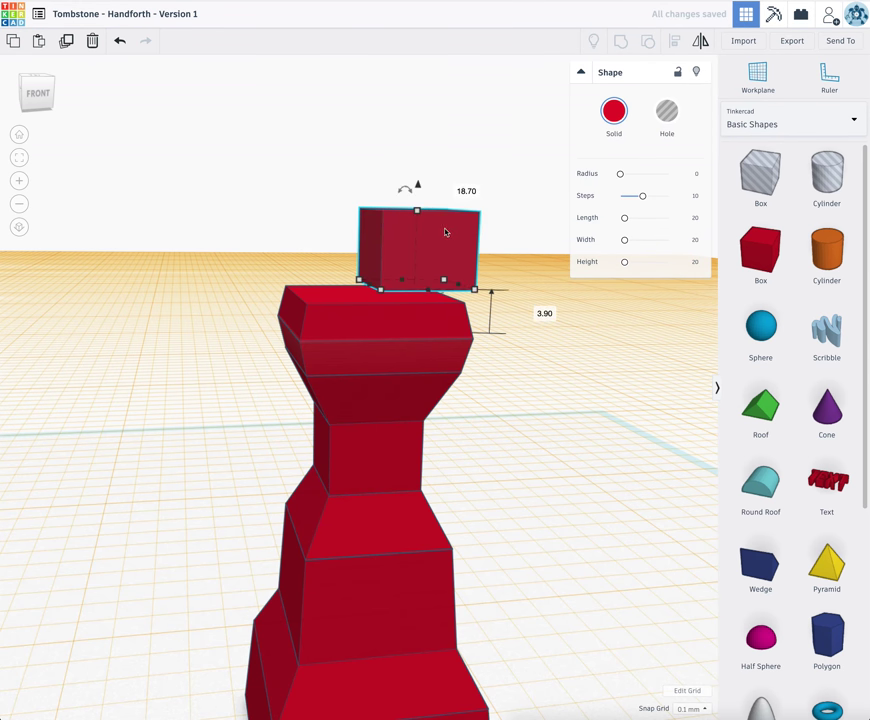
{"action": "key", "text": "Delete"}
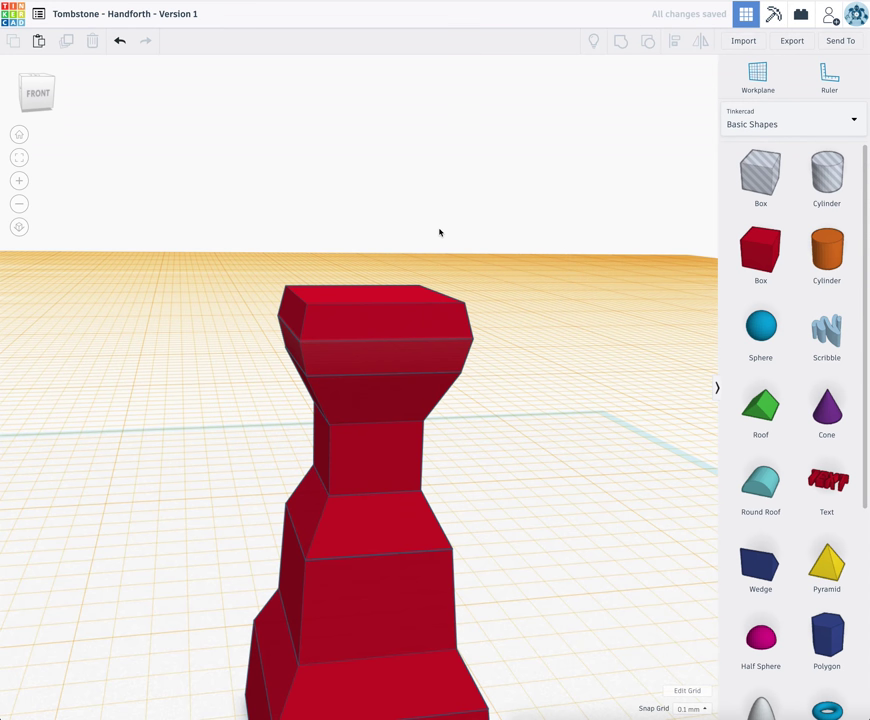
Lift the tapered piece 6.50 mm, flip it 180°, and set it on the collar
{"action": "left_click", "coordinate": [406, 382]}
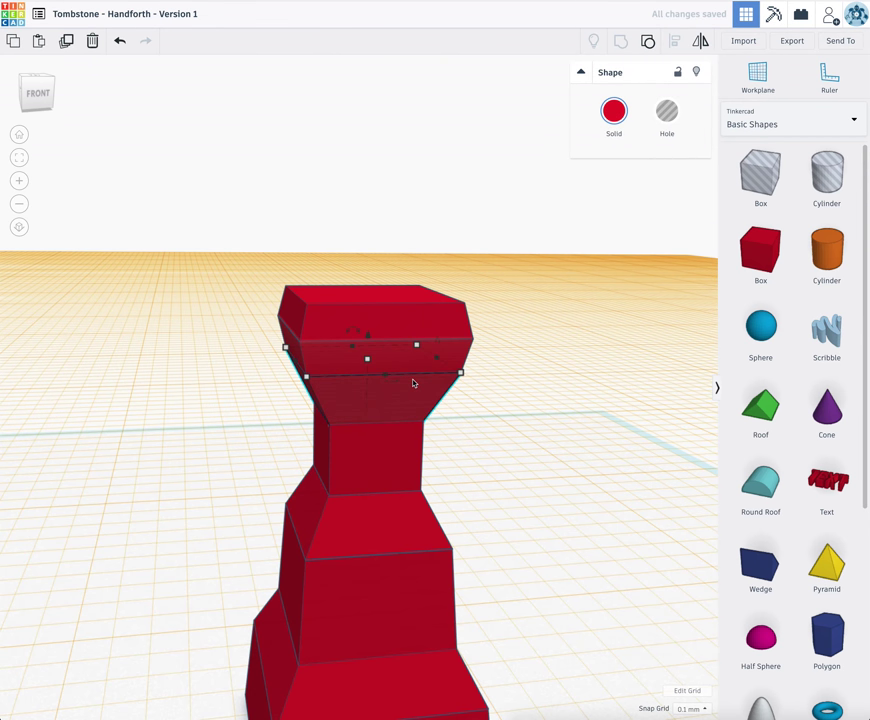
{"action": "left_click_drag", "start_coordinate": [413, 383], "coordinate": [485, 378]}
{"action": "left_click_drag", "start_coordinate": [439, 338], "coordinate": [418, 327]}
{"action": "right_click_drag", "start_coordinate": [546, 375], "coordinate": [540, 470]}
{"action": "left_click_drag", "start_coordinate": [406, 315], "coordinate": [320, 326]}
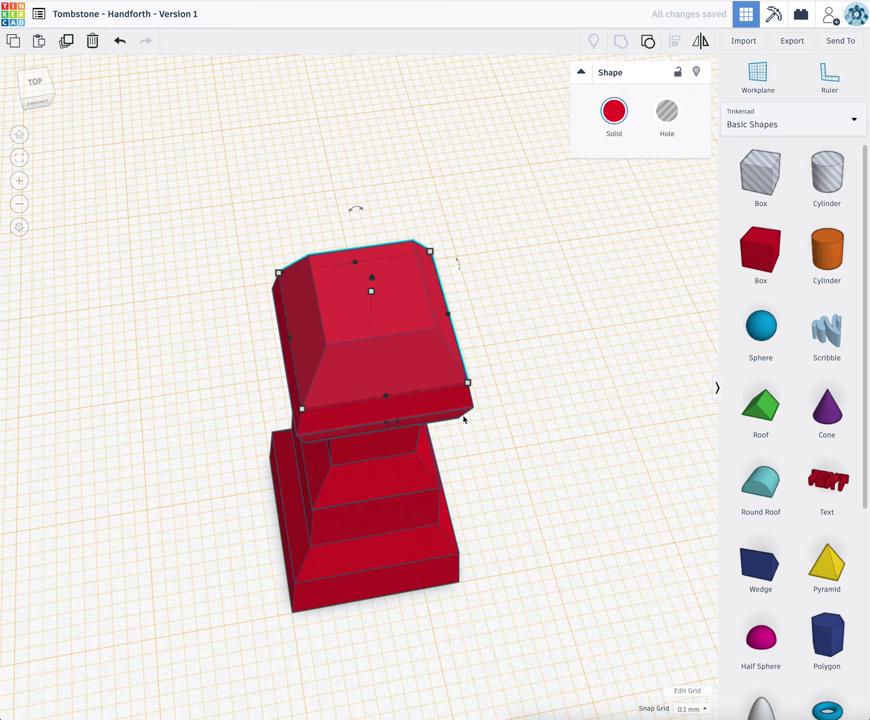
Stretch the flipped tapered piece upward into a tall spire
{"action": "left_click", "coordinate": [503, 462]}
{"action": "right_click_drag", "start_coordinate": [503, 462], "coordinate": [412, 357]}
{"action": "scroll", "coordinate": [412, 357], "scroll_direction": "down", "scroll_amount": 5}
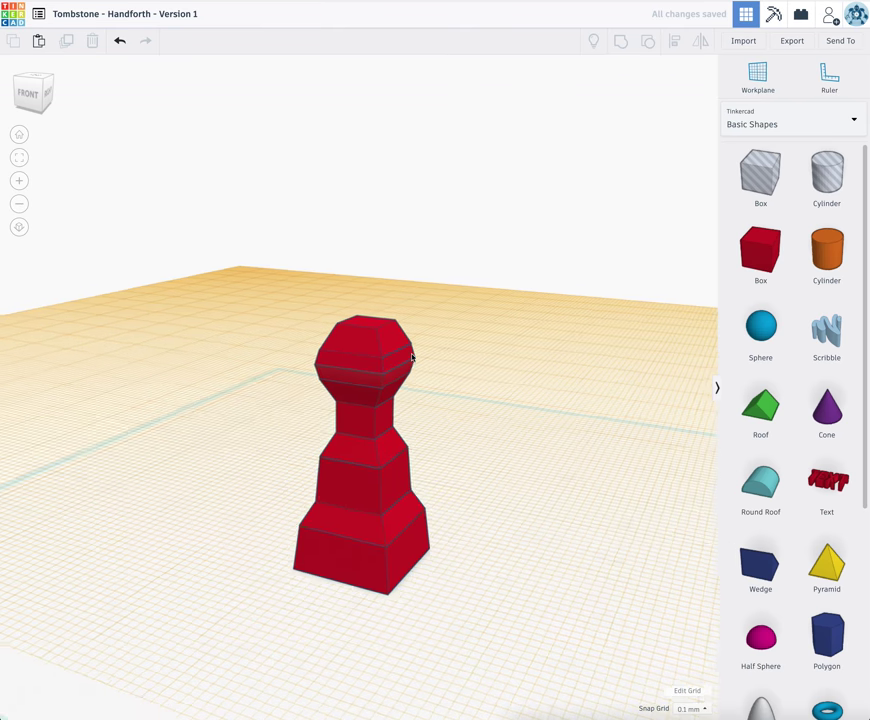
{"action": "left_click", "coordinate": [365, 340]}
{"action": "left_click_drag", "start_coordinate": [366, 340], "coordinate": [365, 196]}
{"action": "left_click", "coordinate": [499, 441]}
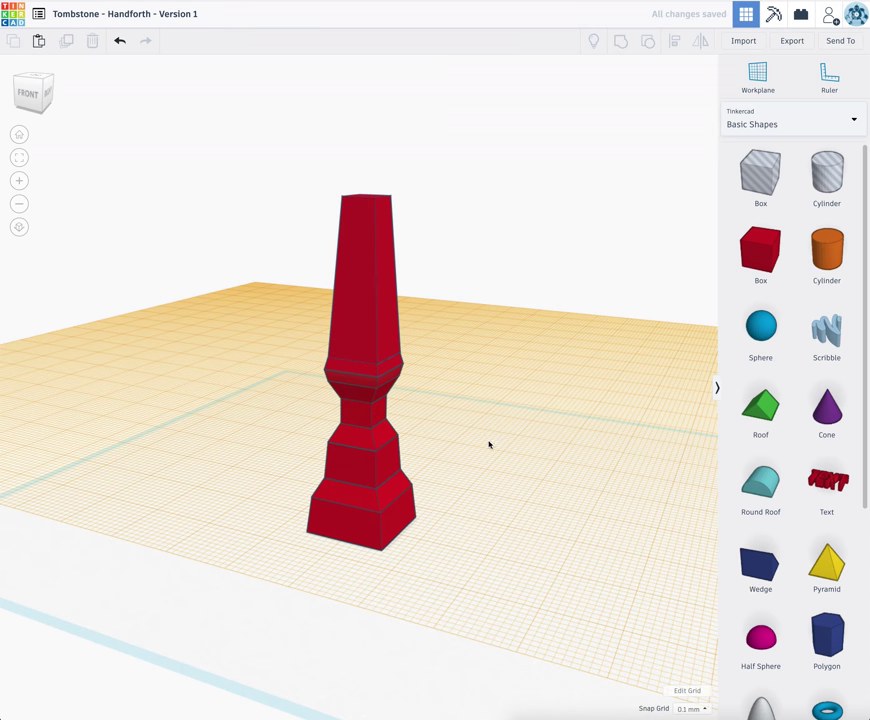
{"action": "right_click_drag", "start_coordinate": [436, 428], "coordinate": [542, 491]}
{"action": "right_click_drag", "start_coordinate": [466, 543], "coordinate": [367, 326]}
{"action": "scroll", "coordinate": [370, 328], "scroll_direction": "up", "scroll_amount": 5}
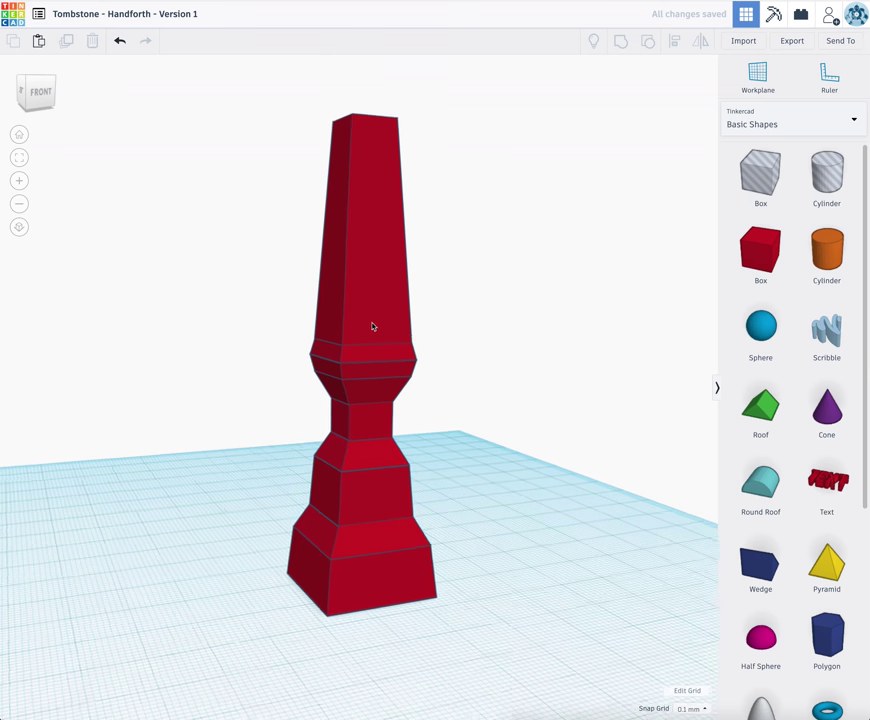
{"action": "scroll", "coordinate": [373, 268], "scroll_direction": "down", "scroll_amount": 3}
Fine-tune the spire height from 44.90 to 45.10 mm
{"action": "left_click", "coordinate": [373, 267]}
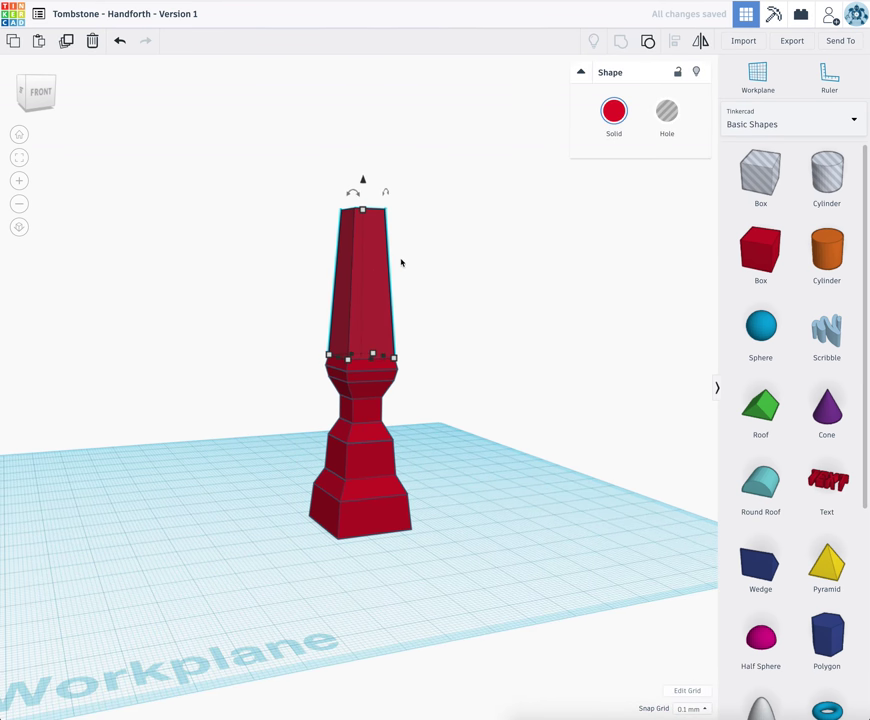
{"action": "left_click", "coordinate": [19, 158]}
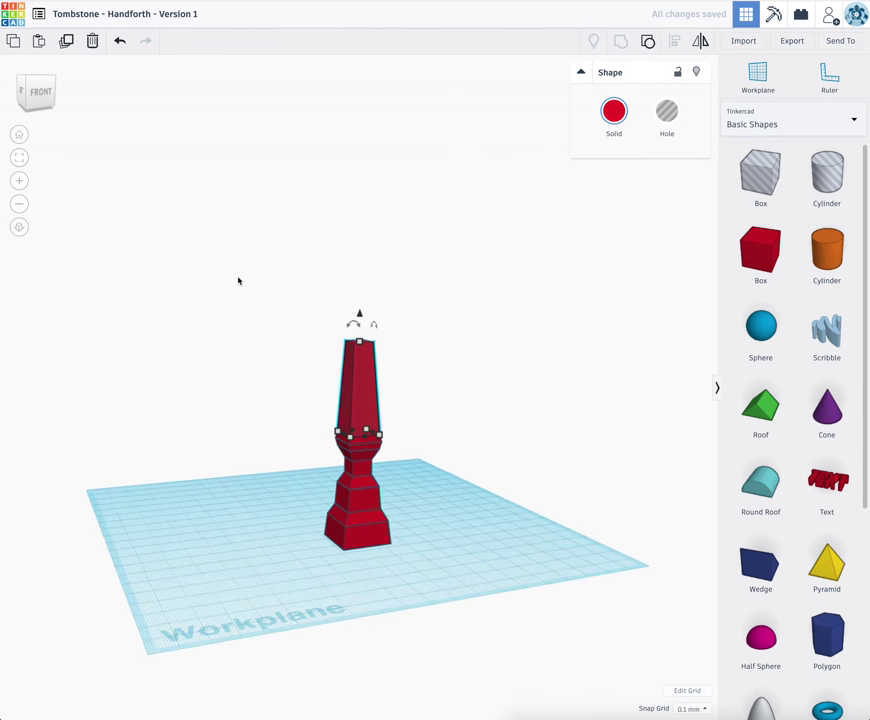
{"action": "scroll", "coordinate": [238, 281], "scroll_direction": "down", "scroll_amount": 3}
{"action": "scroll", "coordinate": [238, 281], "scroll_direction": "up", "scroll_amount": 5}
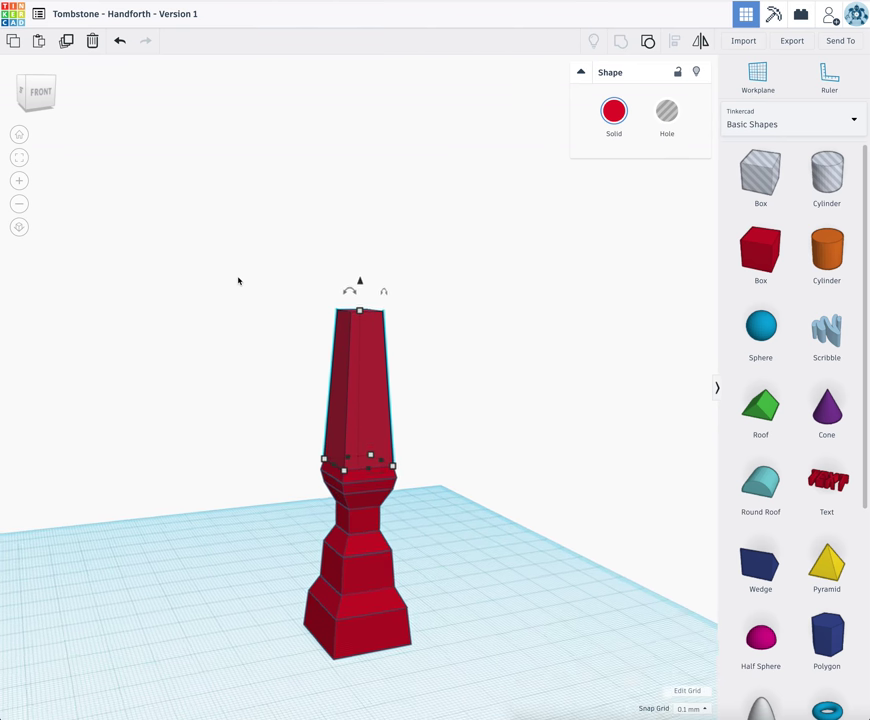
{"action": "scroll", "coordinate": [238, 281], "scroll_direction": "down", "scroll_amount": 2}
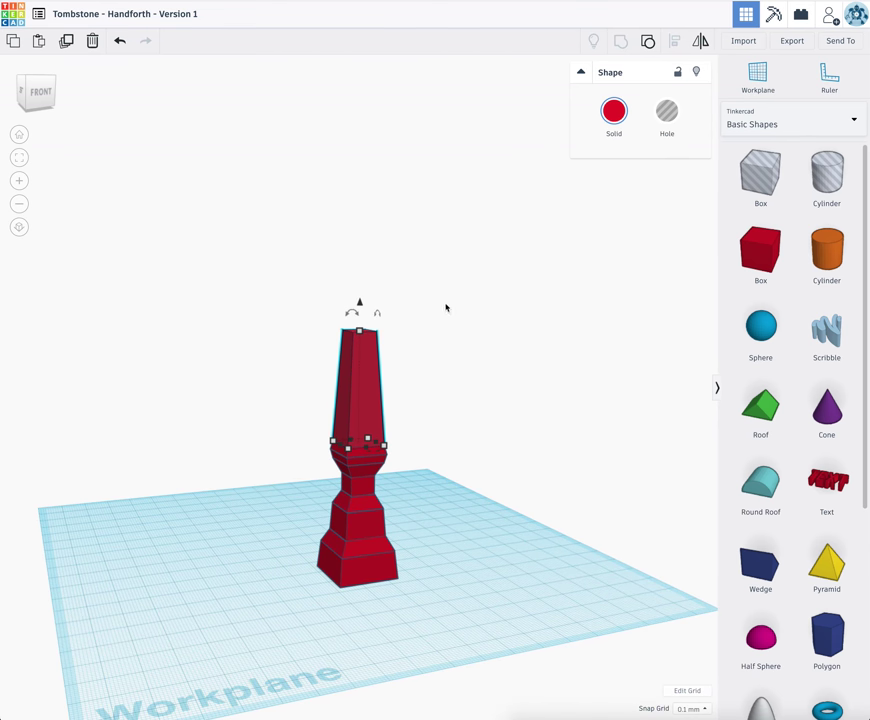
{"action": "left_click_drag", "start_coordinate": [356, 326], "coordinate": [360, 325]}
{"action": "left_click", "coordinate": [449, 342]}
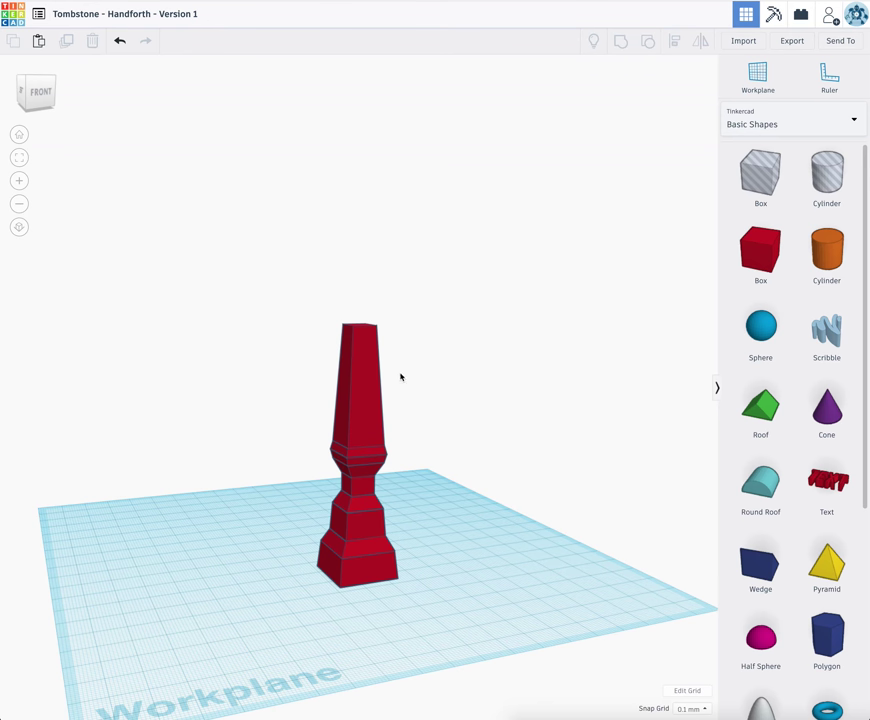
{"action": "left_click", "coordinate": [367, 372]}
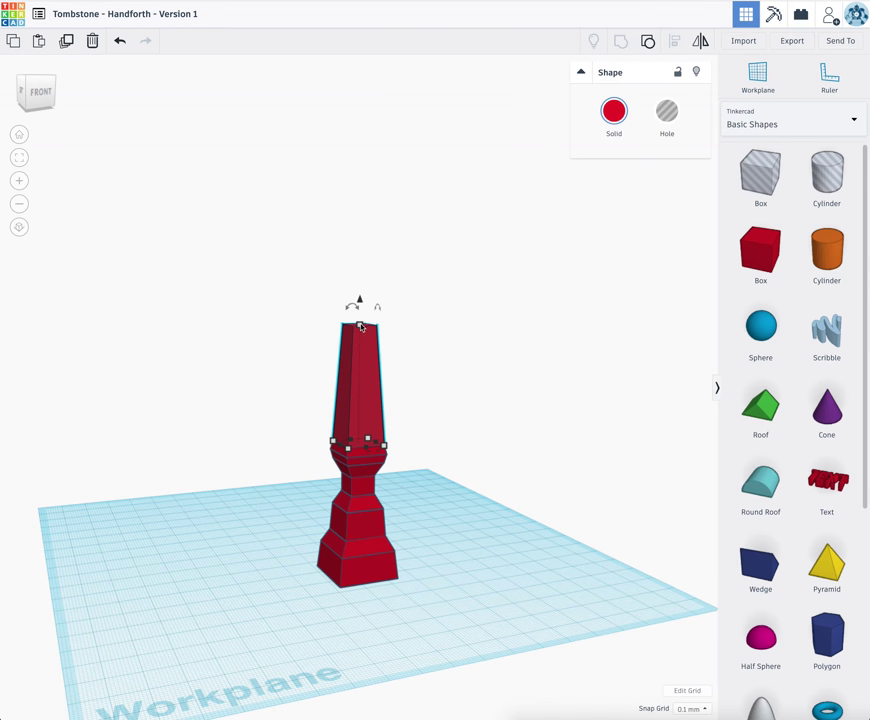
{"action": "left_click_drag", "start_coordinate": [359, 322], "coordinate": [359, 318]}
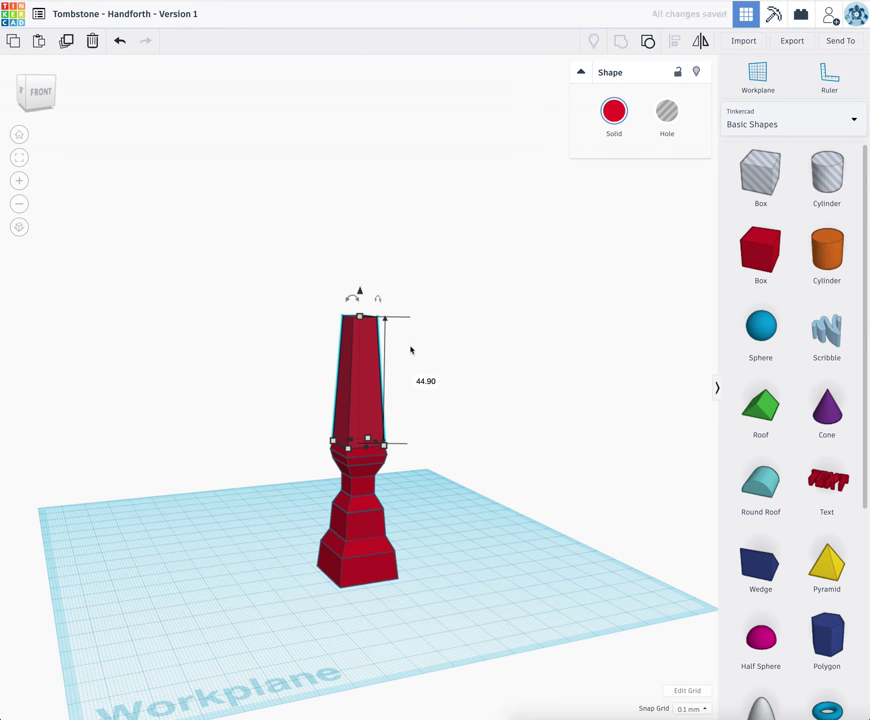
{"action": "right_click_drag", "start_coordinate": [418, 368], "coordinate": [361, 336]}
{"action": "mouse_move", "coordinate": [361, 320]}
{"action": "left_click_drag", "start_coordinate": [361, 320], "coordinate": [361, 320]}
{"action": "scroll", "coordinate": [361, 320], "scroll_direction": "up", "scroll_amount": 3}
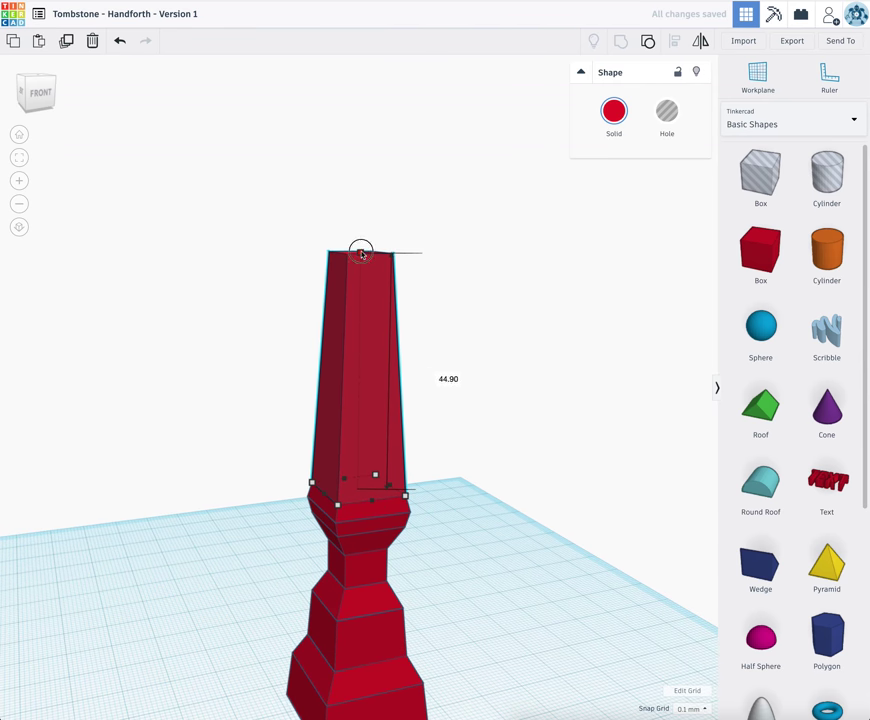
{"action": "left_click_drag", "start_coordinate": [362, 255], "coordinate": [362, 255]}
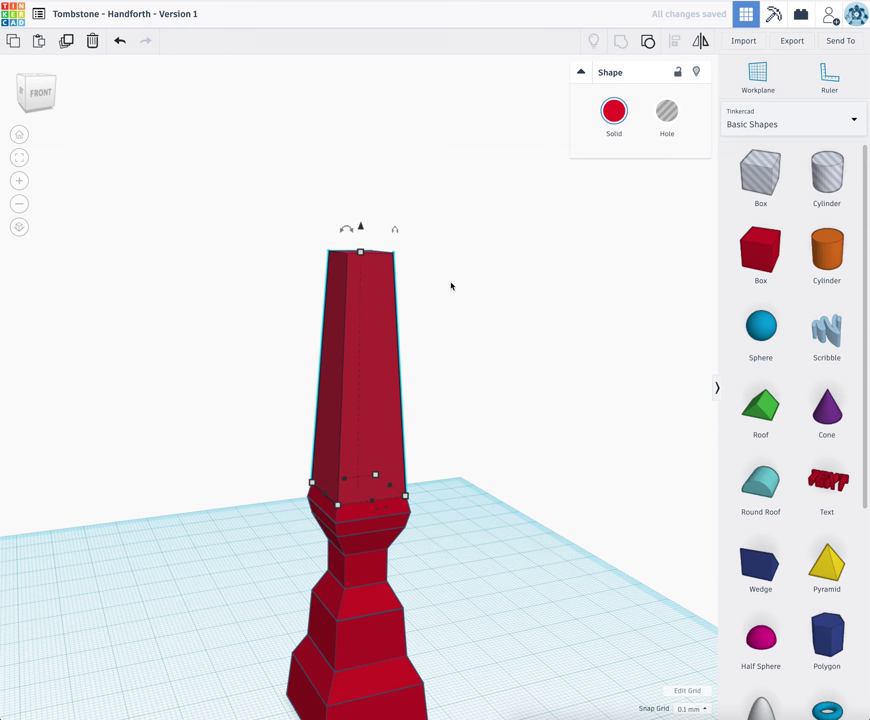
Set a working plane on the spire top and drop a Pyramid onto it
{"action": "key", "text": "w"}
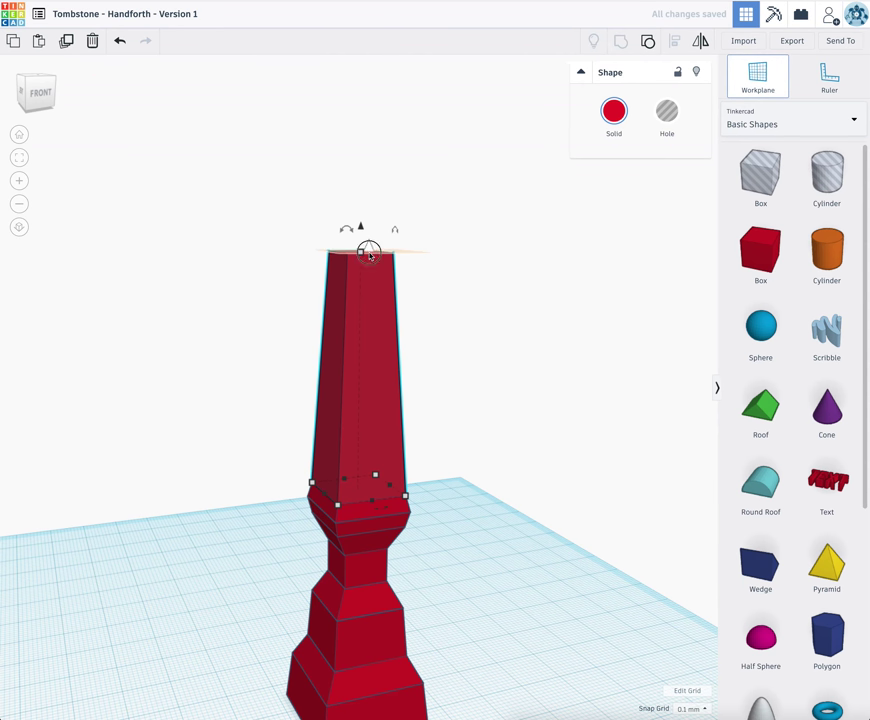
{"action": "left_click", "coordinate": [369, 256]}
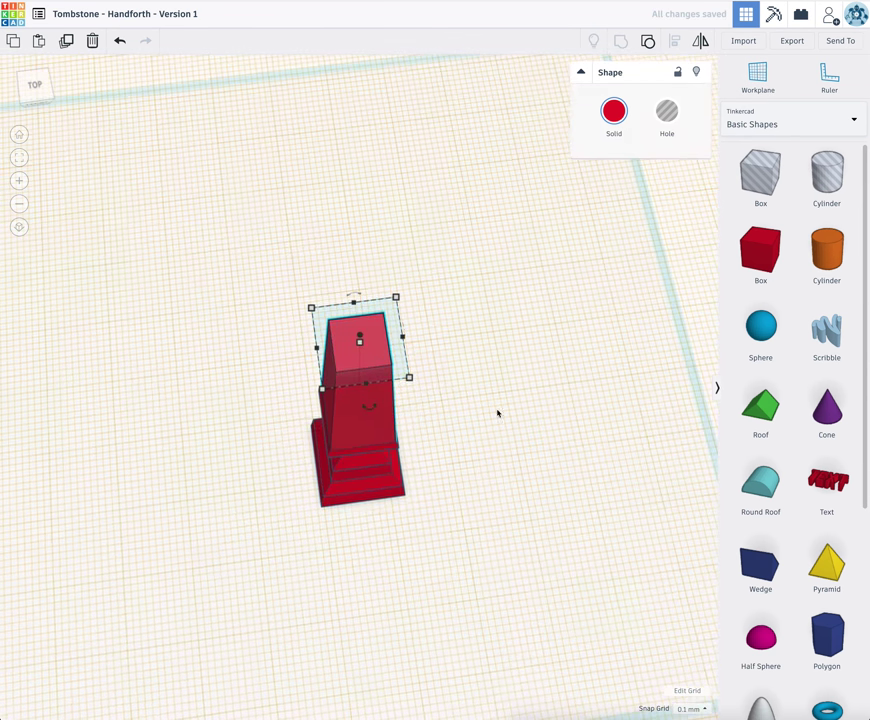
{"action": "scroll", "coordinate": [760, 558], "scroll_direction": "down", "scroll_amount": 3}
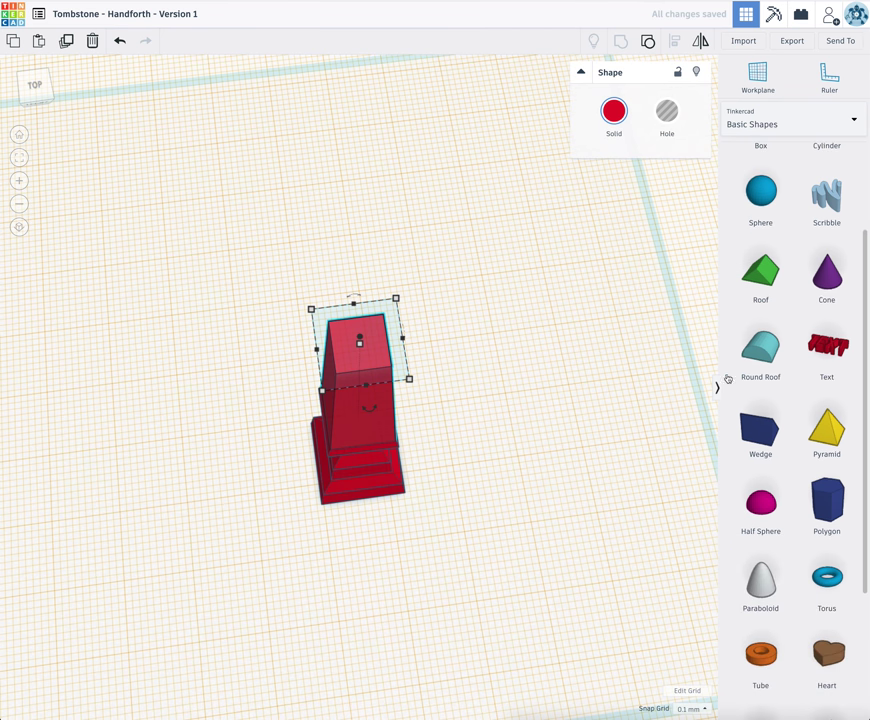
{"action": "scroll", "coordinate": [752, 358], "scroll_direction": "down", "scroll_amount": 1}
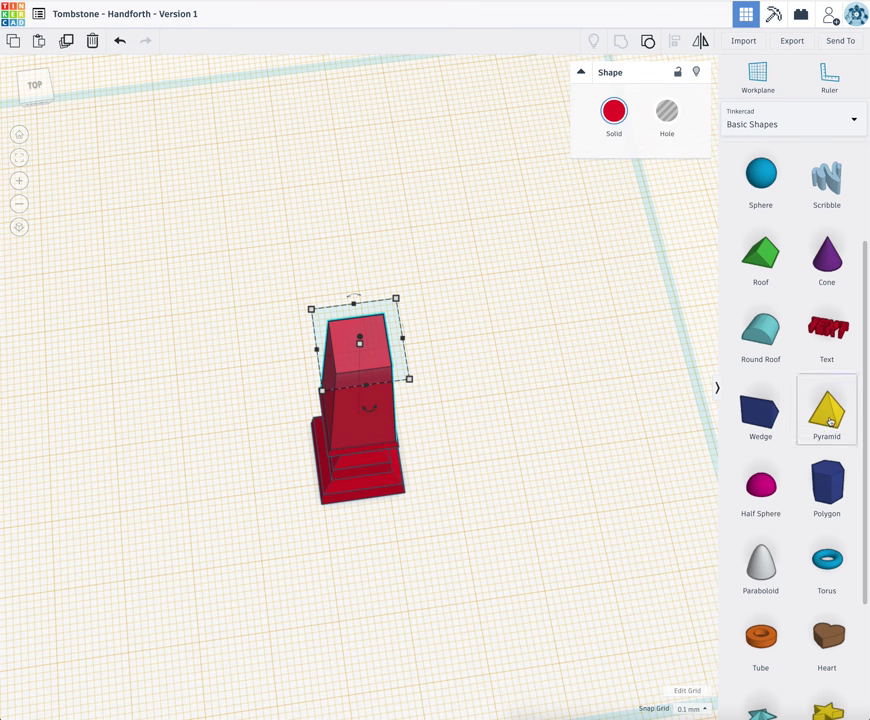
{"action": "scroll", "coordinate": [828, 412], "scroll_direction": "up", "scroll_amount": 4}
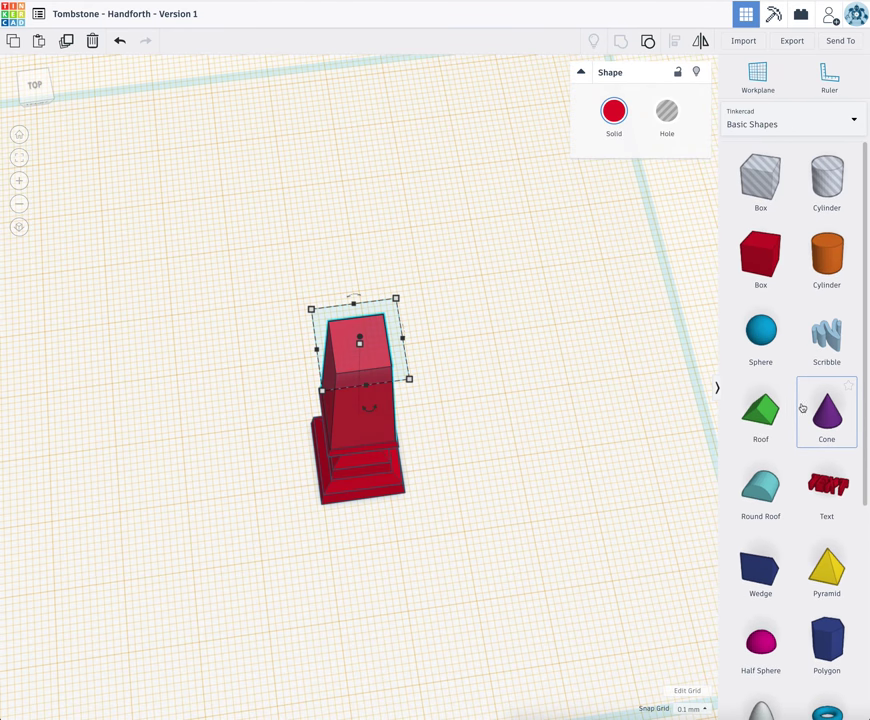
{"action": "scroll", "coordinate": [828, 412], "scroll_direction": "down", "scroll_amount": 3}
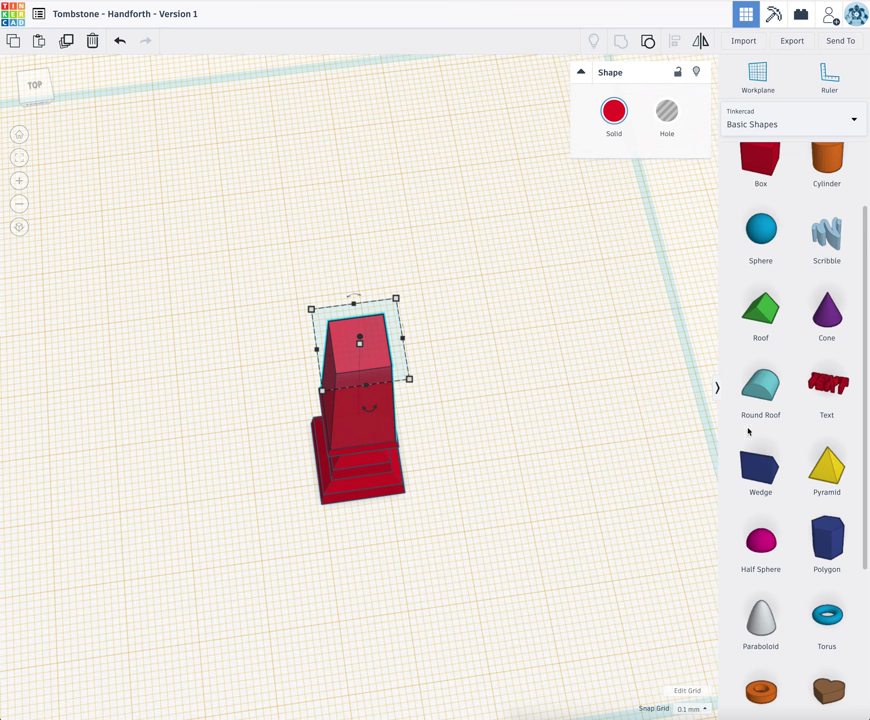
{"action": "left_click_drag", "start_coordinate": [831, 458], "coordinate": [362, 329]}
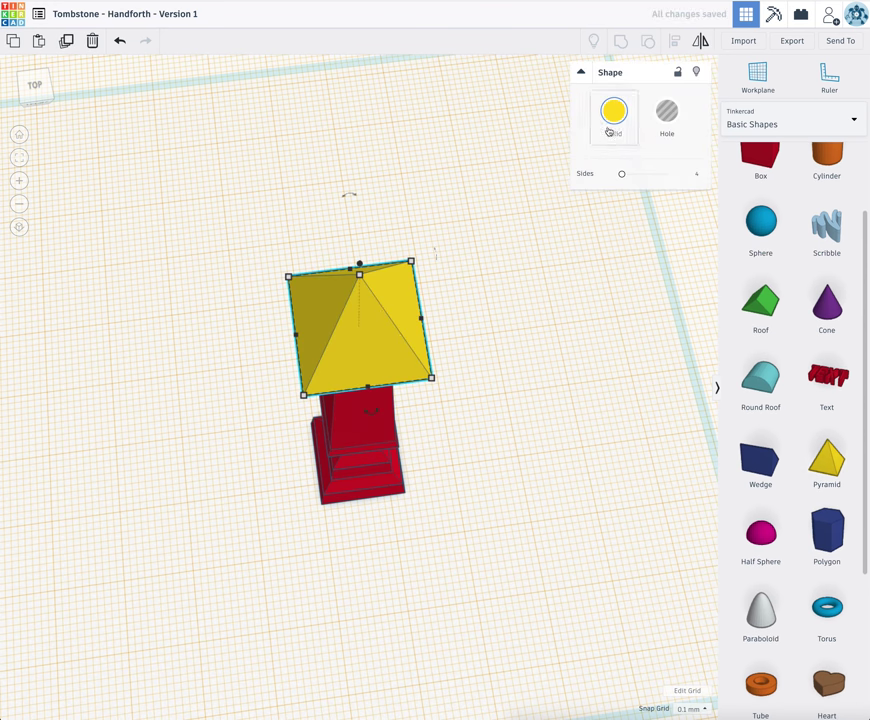
Make the pyramid transparent and resize it to 8.70 × 8.70 base, 6.40 high
{"action": "left_click", "coordinate": [614, 111]}
{"action": "left_click", "coordinate": [789, 264]}
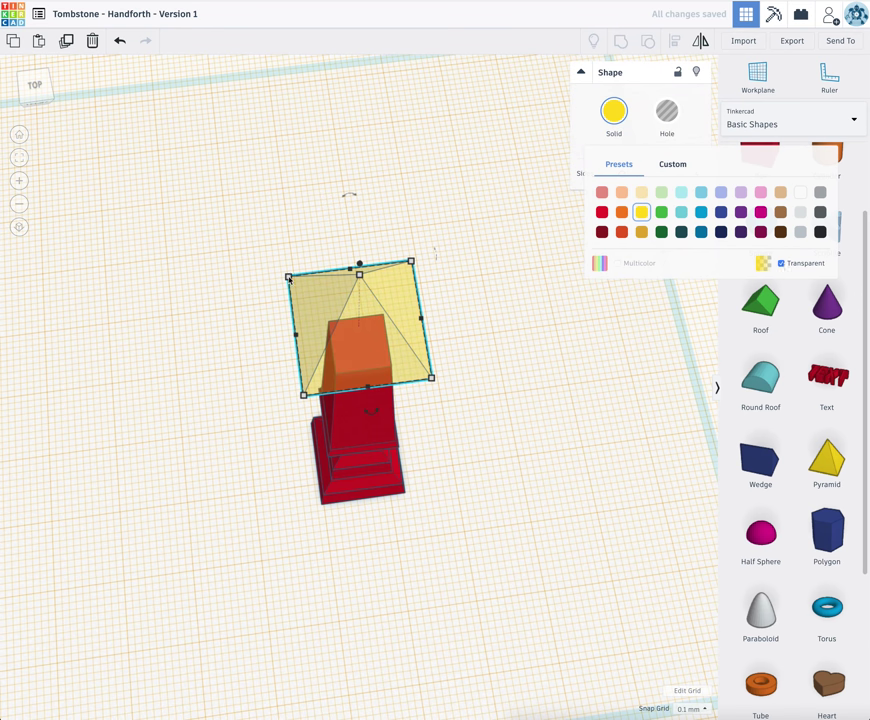
{"action": "left_click_drag", "start_coordinate": [288, 277], "coordinate": [329, 323]}
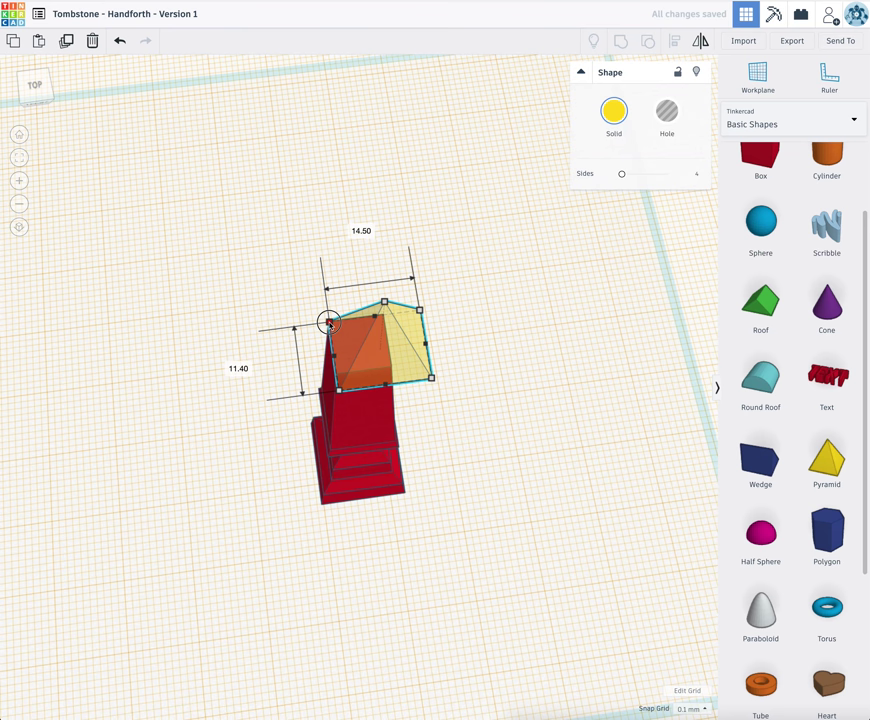
{"action": "left_click_drag", "start_coordinate": [431, 378], "coordinate": [396, 366]}
{"action": "right_click_drag", "start_coordinate": [421, 416], "coordinate": [397, 300]}
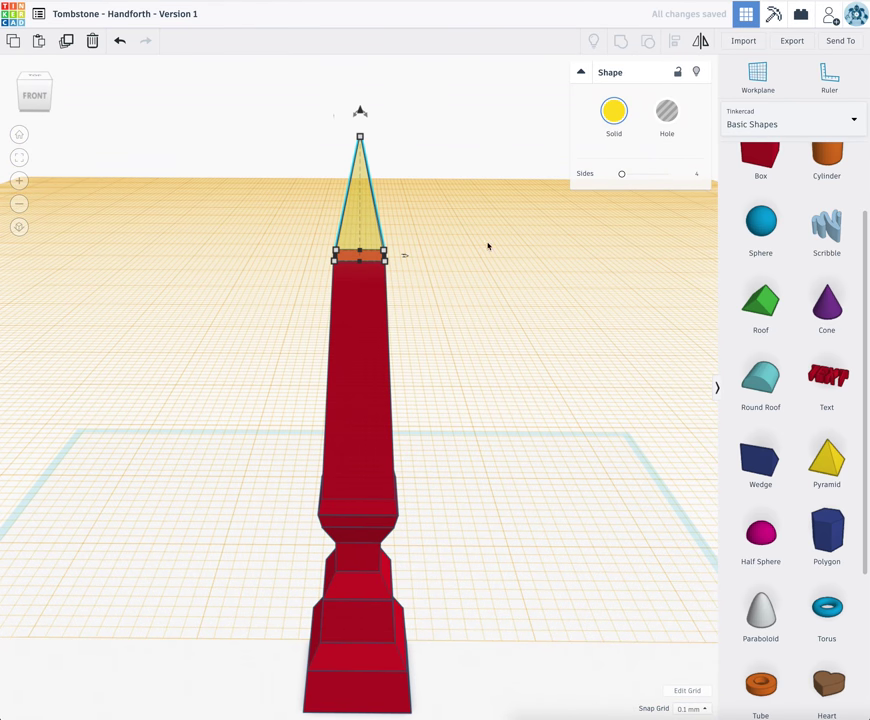
{"action": "left_click_drag", "start_coordinate": [366, 138], "coordinate": [360, 222]}
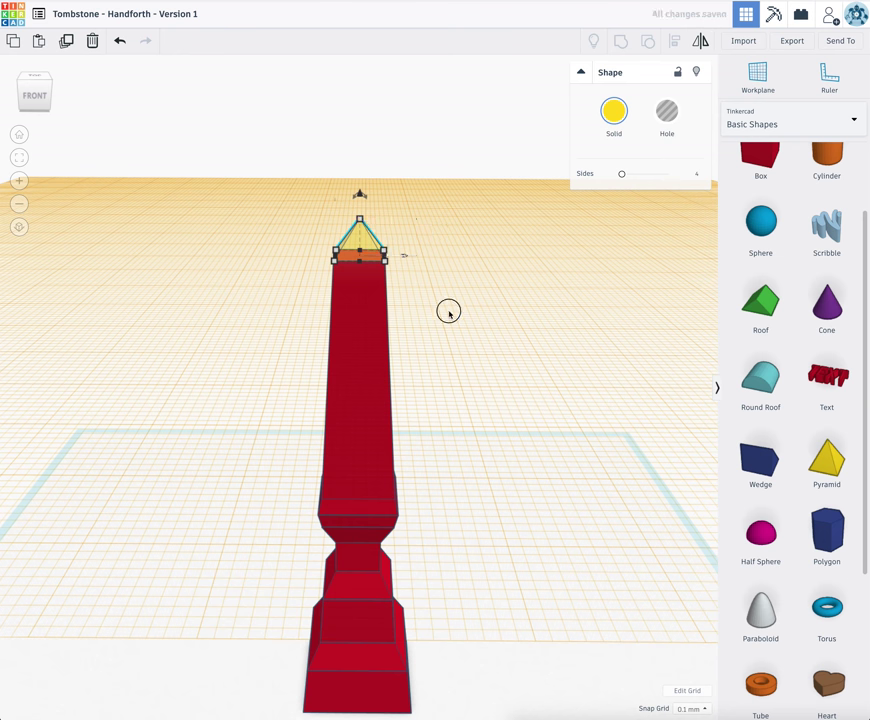
{"action": "right_click_drag", "start_coordinate": [410, 318], "coordinate": [423, 291]}
Reset the workplane back to the default grid
{"action": "left_click", "coordinate": [613, 111]}
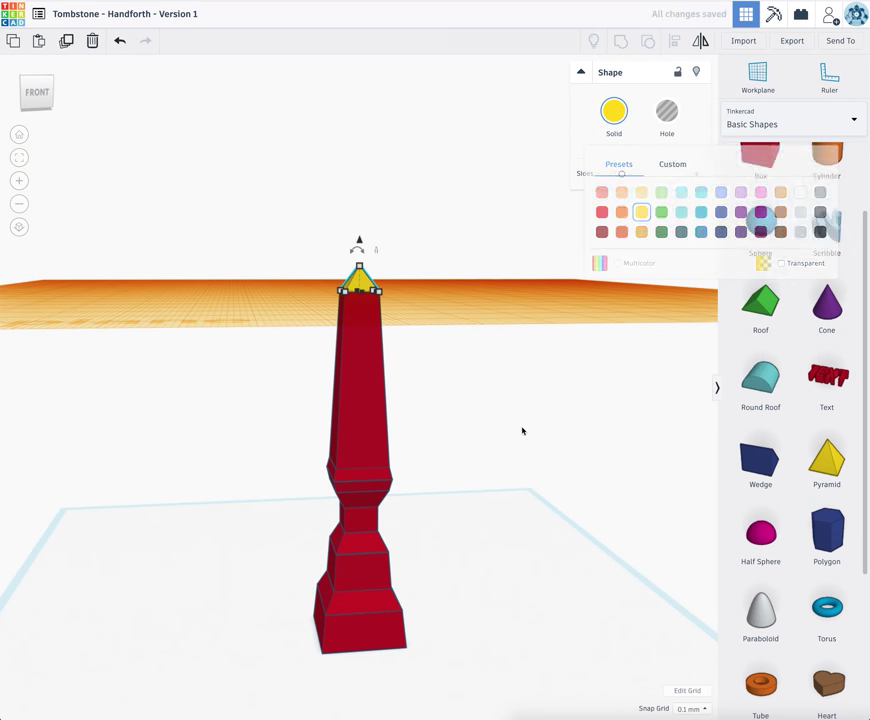
{"action": "left_click", "coordinate": [679, 375]}
{"action": "key", "text": "w"}
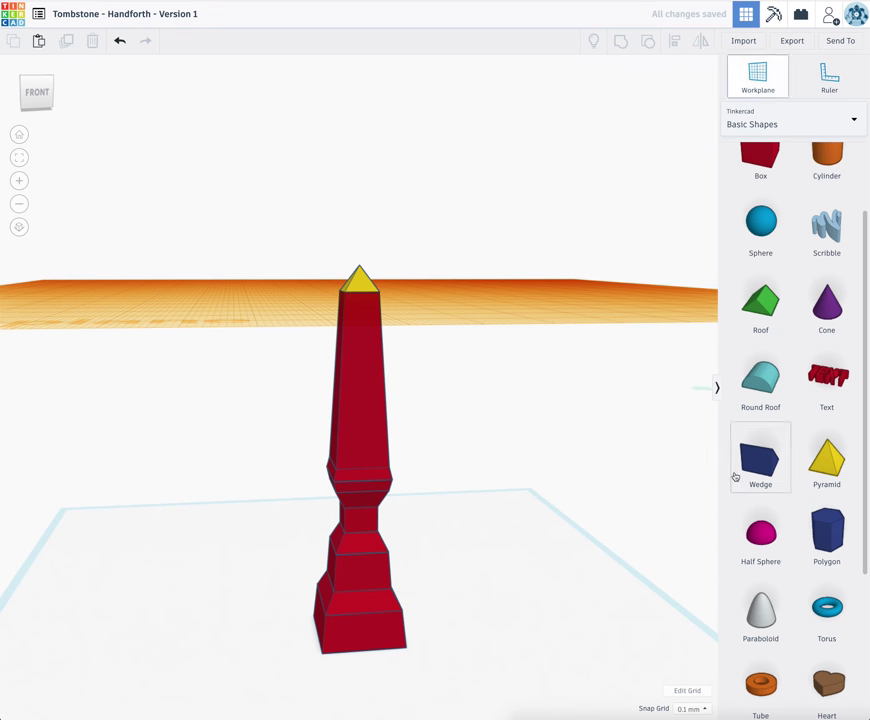
{"action": "left_click", "coordinate": [550, 609]}
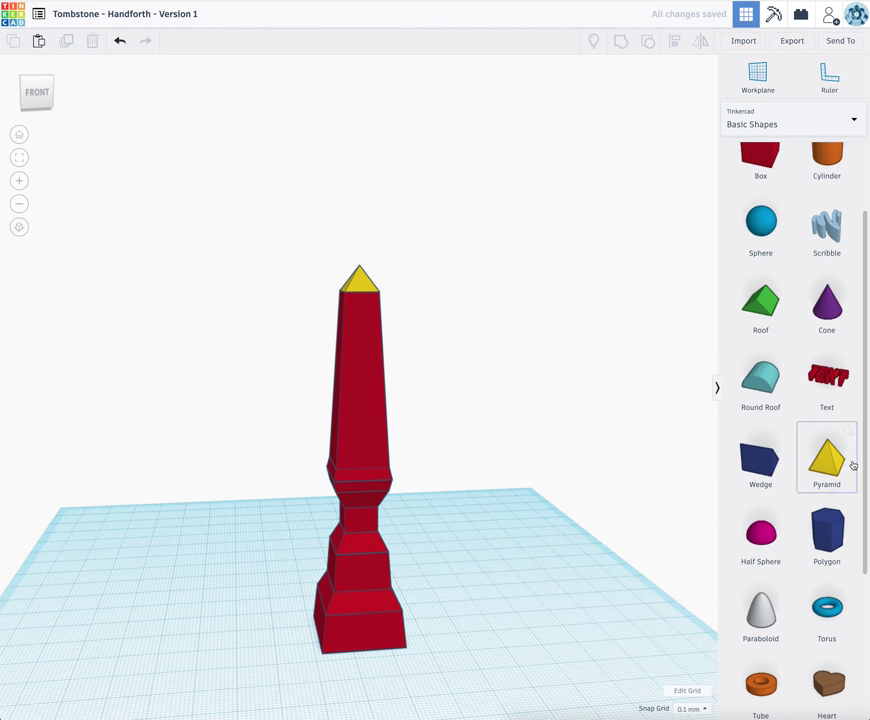
Colour the pyramid cap solid light blue
{"action": "left_click", "coordinate": [359, 285]}
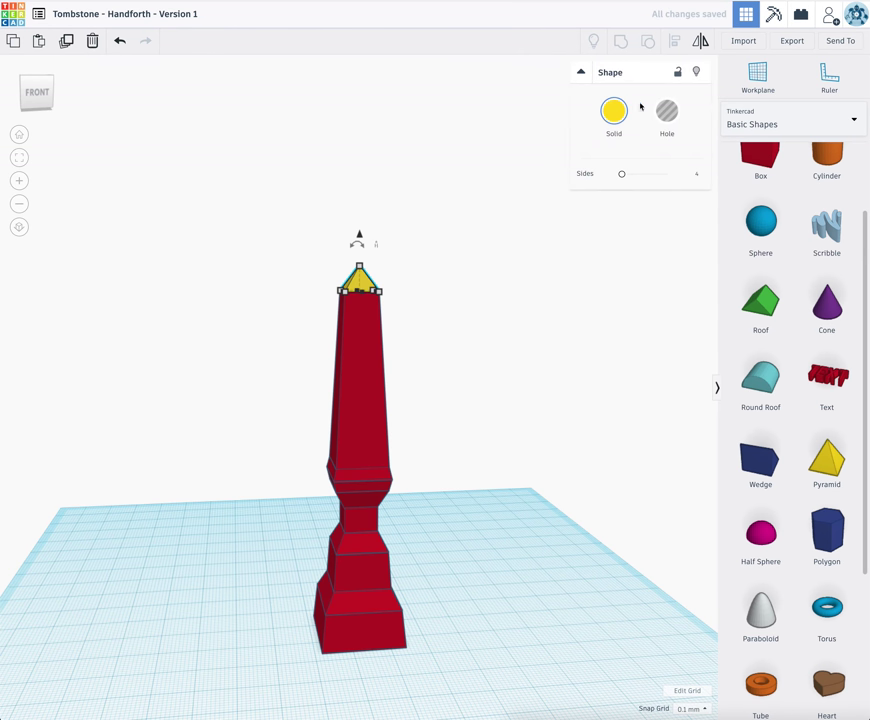
{"action": "left_click", "coordinate": [614, 111]}
{"action": "left_click", "coordinate": [620, 210]}
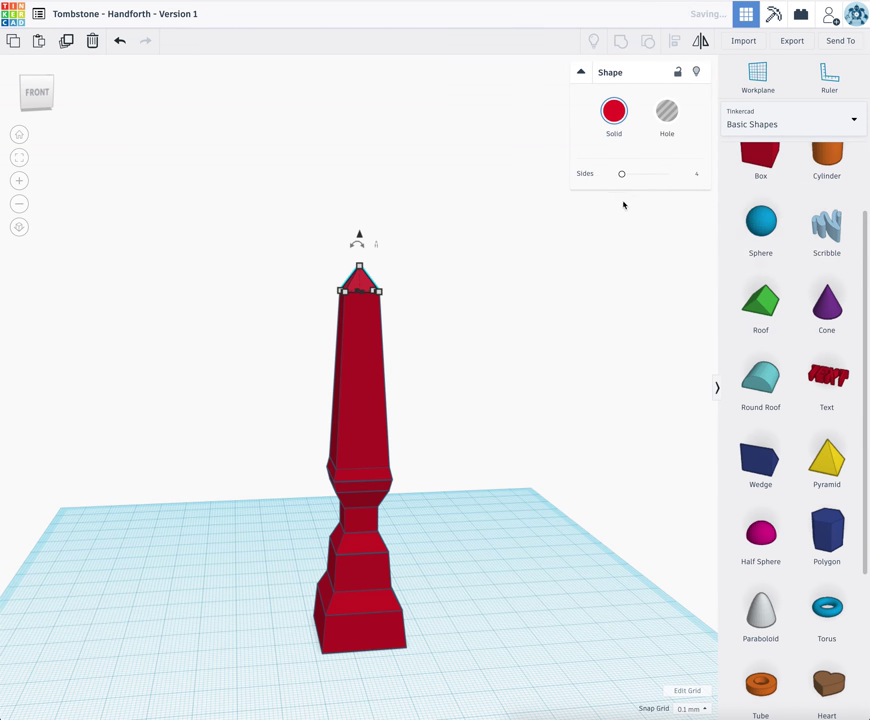
{"action": "left_click", "coordinate": [614, 111]}
{"action": "left_click", "coordinate": [679, 190]}
{"action": "left_click", "coordinate": [535, 372]}
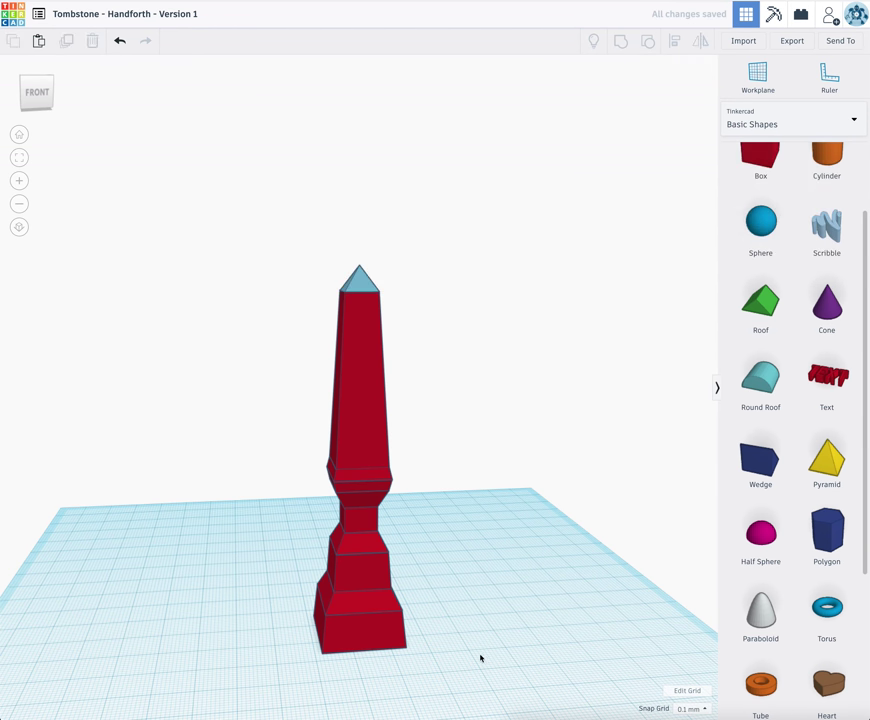
Marquee-select all parts and centre-align them along both horizontal axes
{"action": "left_click_drag", "start_coordinate": [474, 676], "coordinate": [131, 59]}
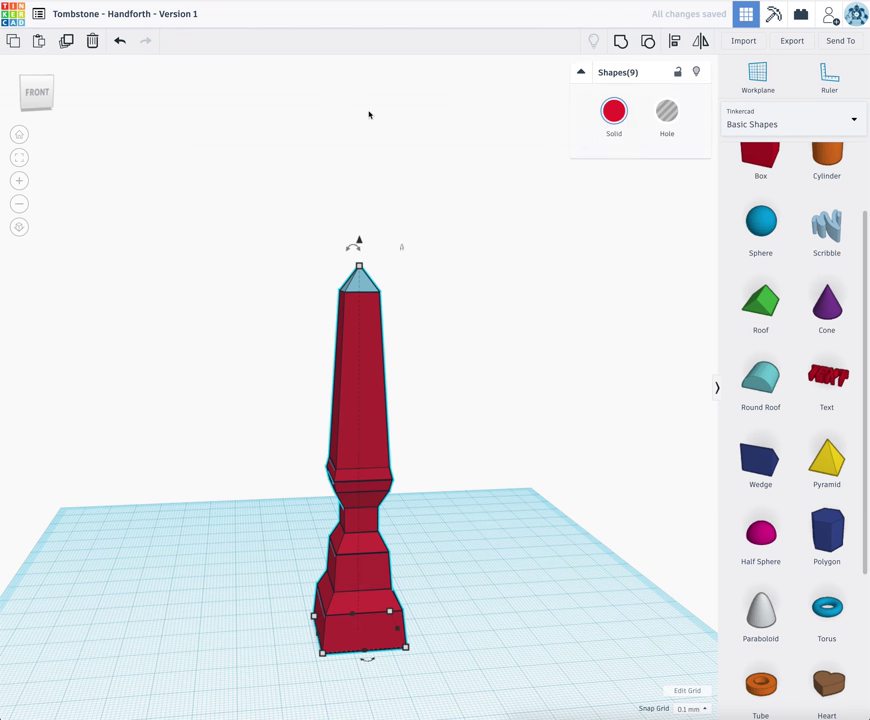
{"action": "left_click", "coordinate": [675, 42]}
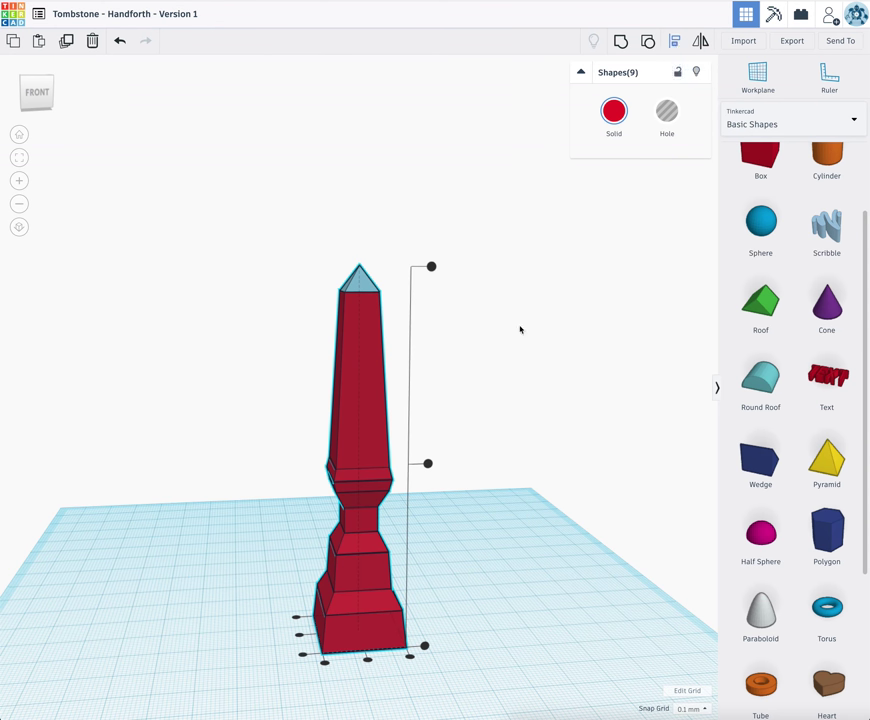
{"action": "left_click", "coordinate": [367, 661]}
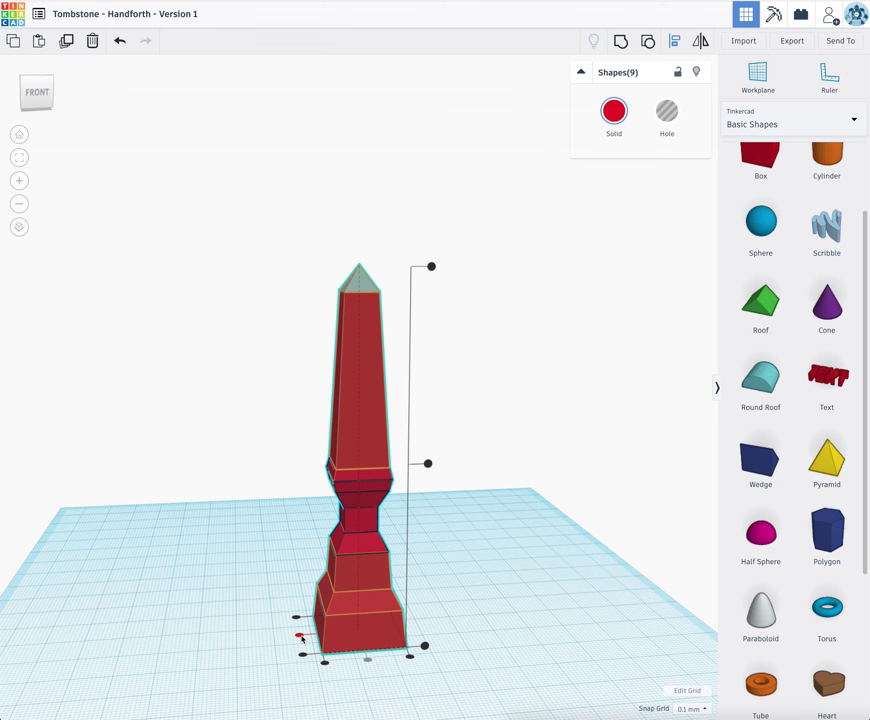
{"action": "left_click", "coordinate": [299, 636]}
{"action": "left_click", "coordinate": [513, 678]}
Undo an accidental height shrink of the tower and reselect all nine parts
{"action": "left_click_drag", "start_coordinate": [429, 693], "coordinate": [299, 172]}
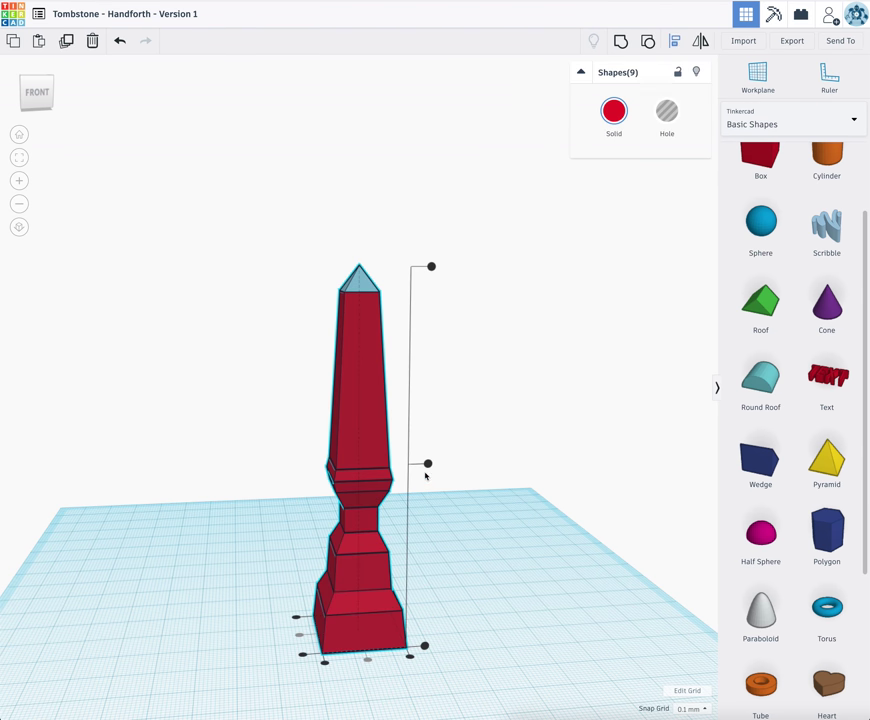
{"action": "left_click_drag", "start_coordinate": [431, 267], "coordinate": [561, 677]}
{"action": "scroll", "coordinate": [561, 677], "scroll_direction": "down", "scroll_amount": 5}
{"action": "right_click_drag", "start_coordinate": [478, 561], "coordinate": [437, 470]}
{"action": "key", "text": "ctrl+z"}
{"action": "right_click_drag", "start_coordinate": [447, 339], "coordinate": [414, 561]}
{"action": "left_click", "coordinate": [430, 575]}
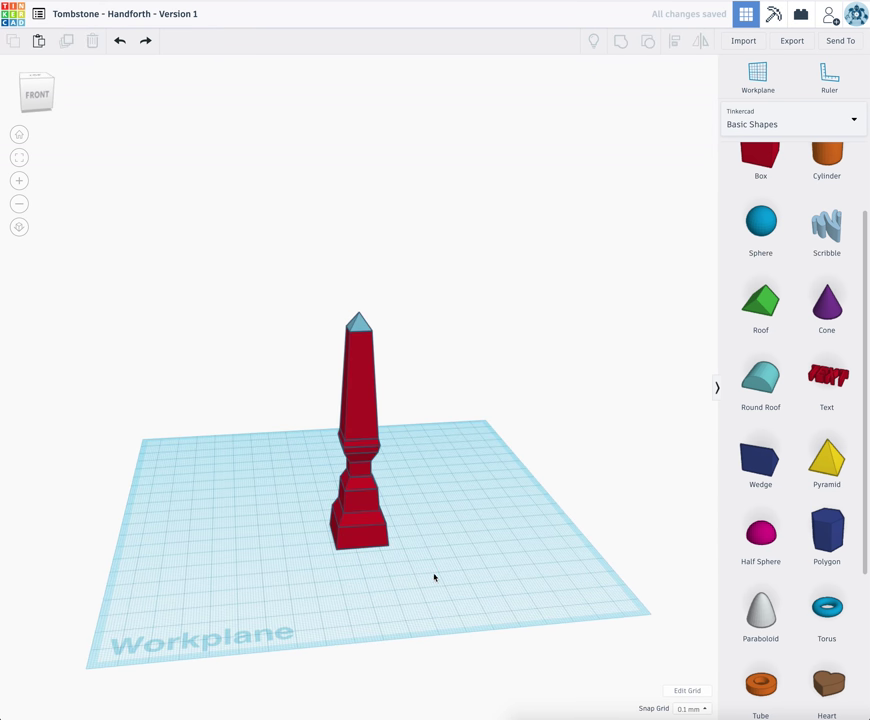
{"action": "left_click_drag", "start_coordinate": [381, 575], "coordinate": [292, 180]}
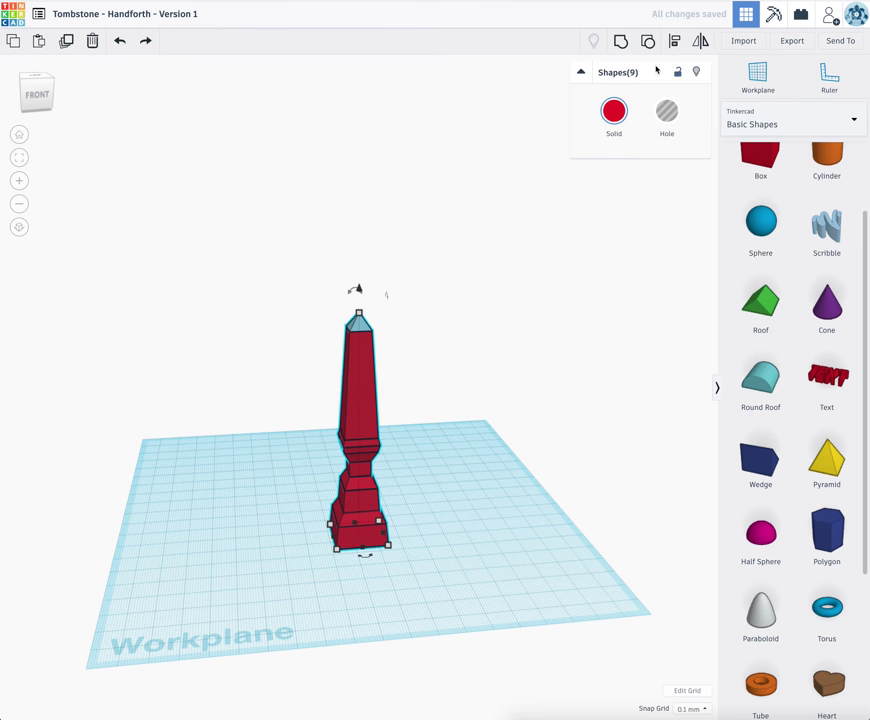
Group the nine parts into one red shape and drop a Text shape beside it
{"action": "left_click", "coordinate": [622, 44]}
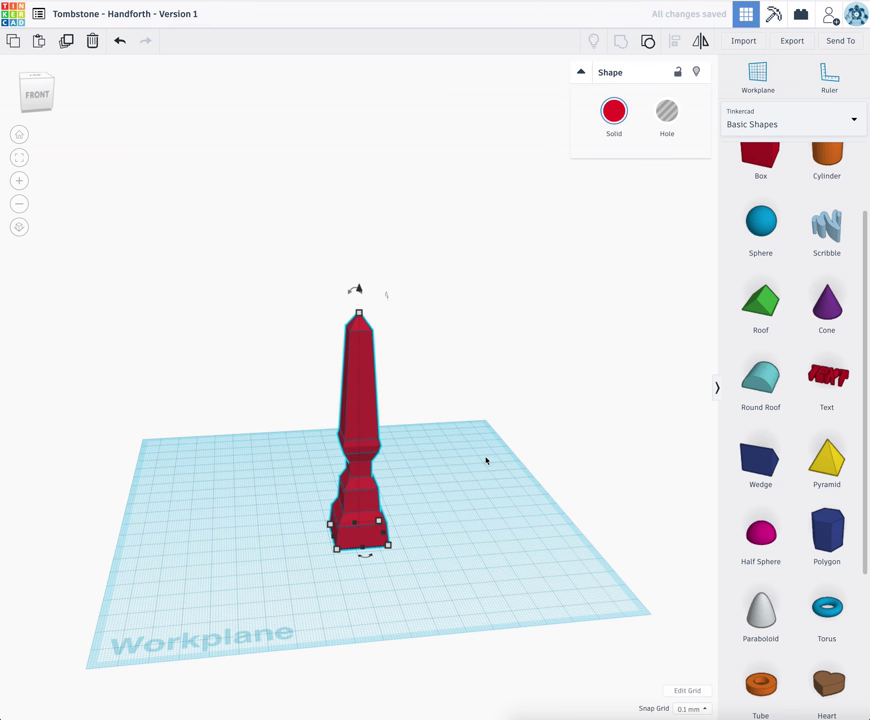
{"action": "right_click_drag", "start_coordinate": [484, 458], "coordinate": [346, 400]}
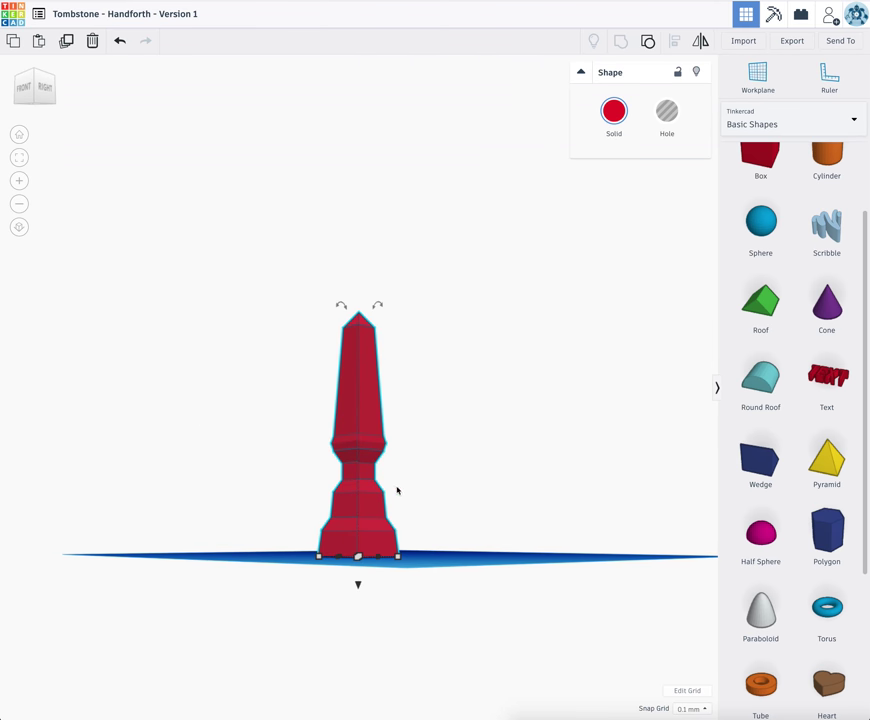
{"action": "left_click", "coordinate": [825, 388]}
{"action": "right_click_drag", "start_coordinate": [470, 563], "coordinate": [466, 644]}
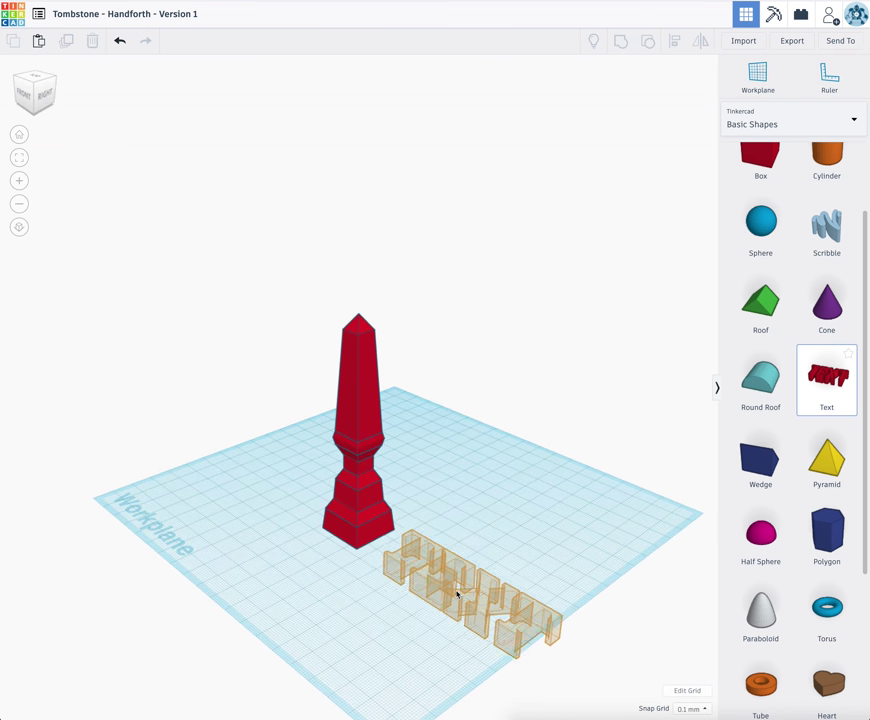
{"action": "left_click", "coordinate": [487, 567]}
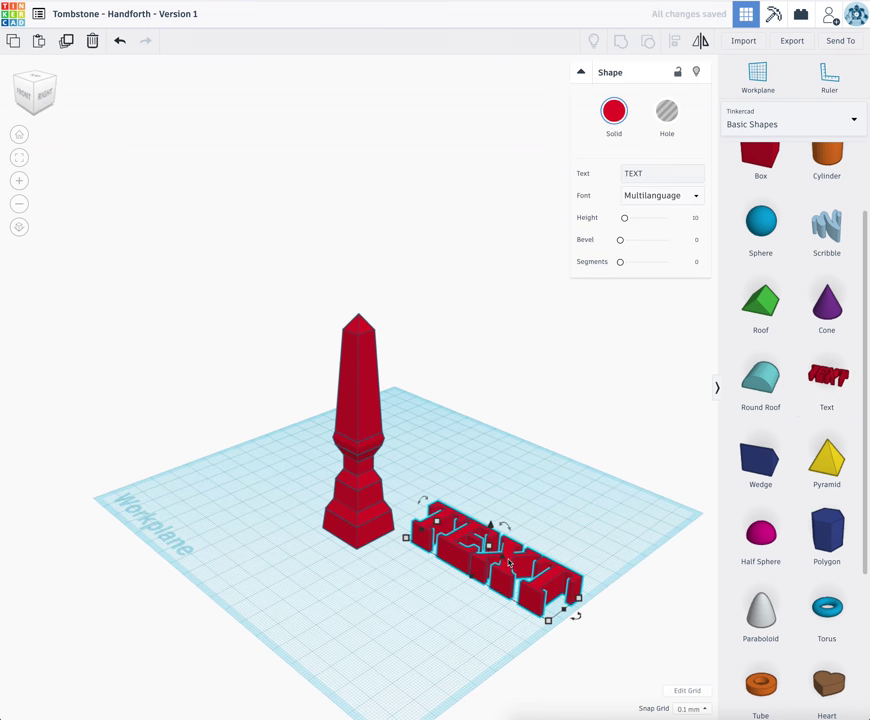
Change the text to 'RIP', then delete the text shape
{"action": "left_click", "coordinate": [651, 172]}
{"action": "left_click", "coordinate": [651, 172]}
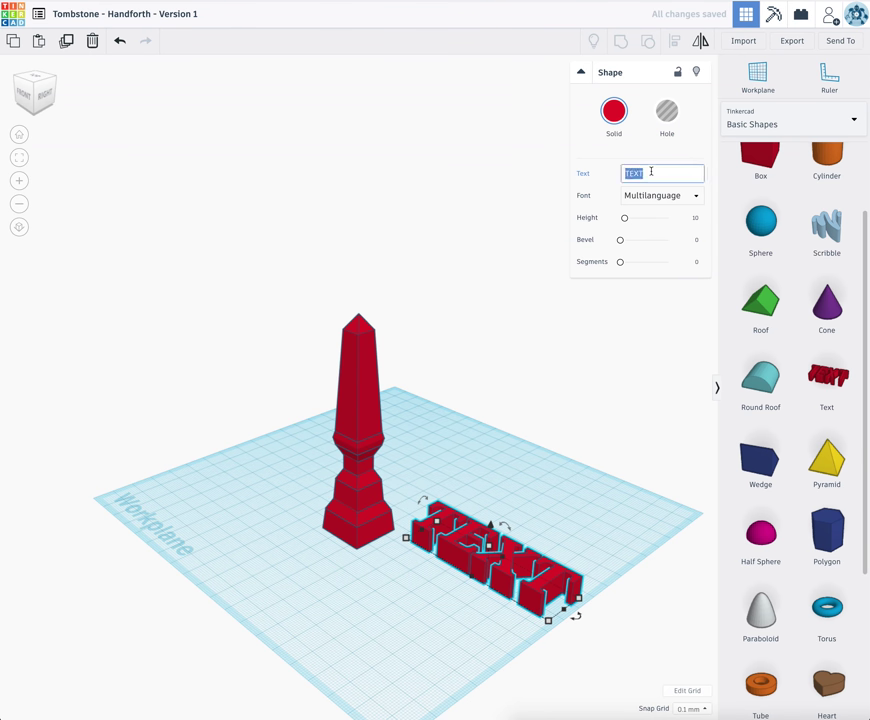
{"action": "type", "text": "RIP"}
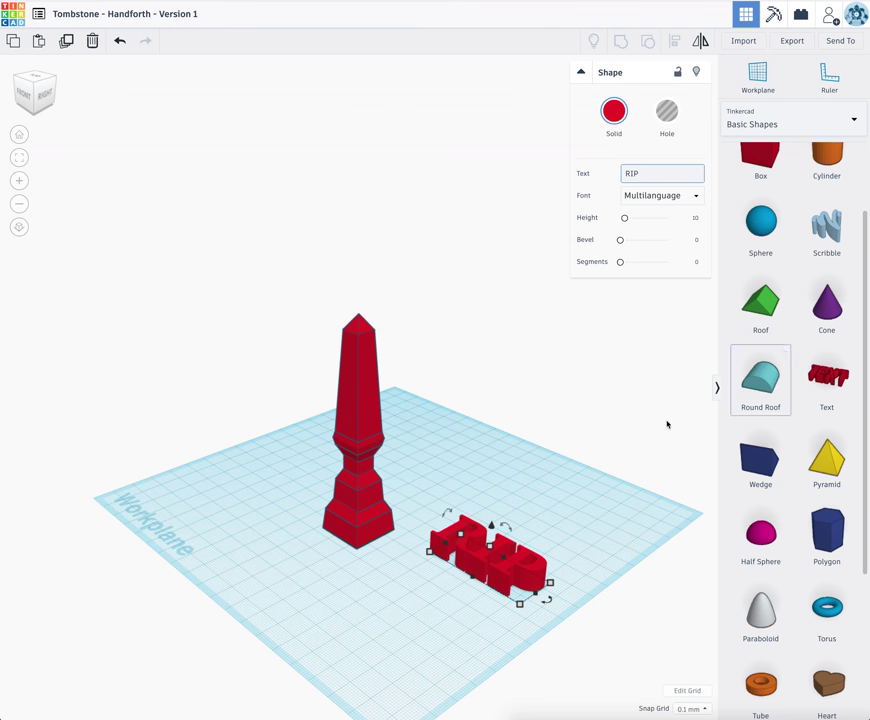
{"action": "left_click", "coordinate": [666, 423]}
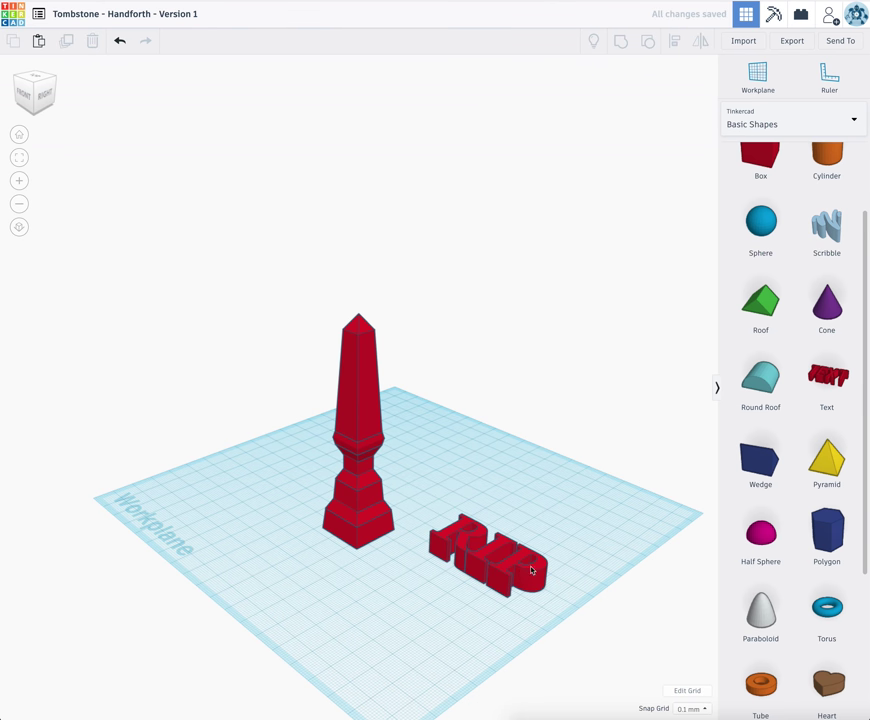
{"action": "left_click", "coordinate": [532, 571]}
{"action": "key", "text": "Delete"}
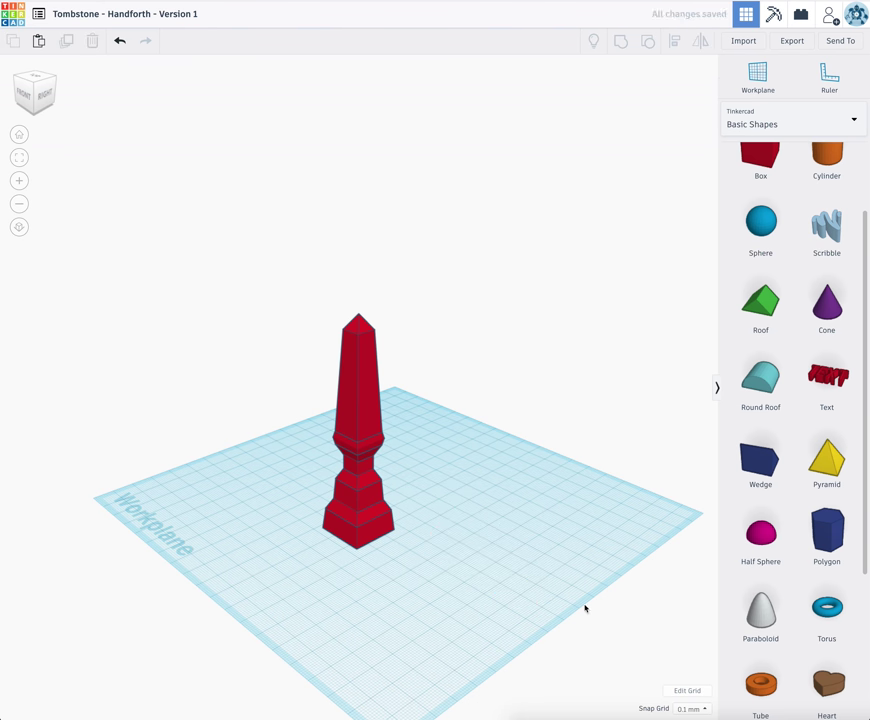
{"action": "right_click_drag", "start_coordinate": [423, 522], "coordinate": [358, 462]}
Export the obelisk design as an .STL download
{"action": "scroll", "coordinate": [398, 489], "scroll_direction": "up", "scroll_amount": 3}
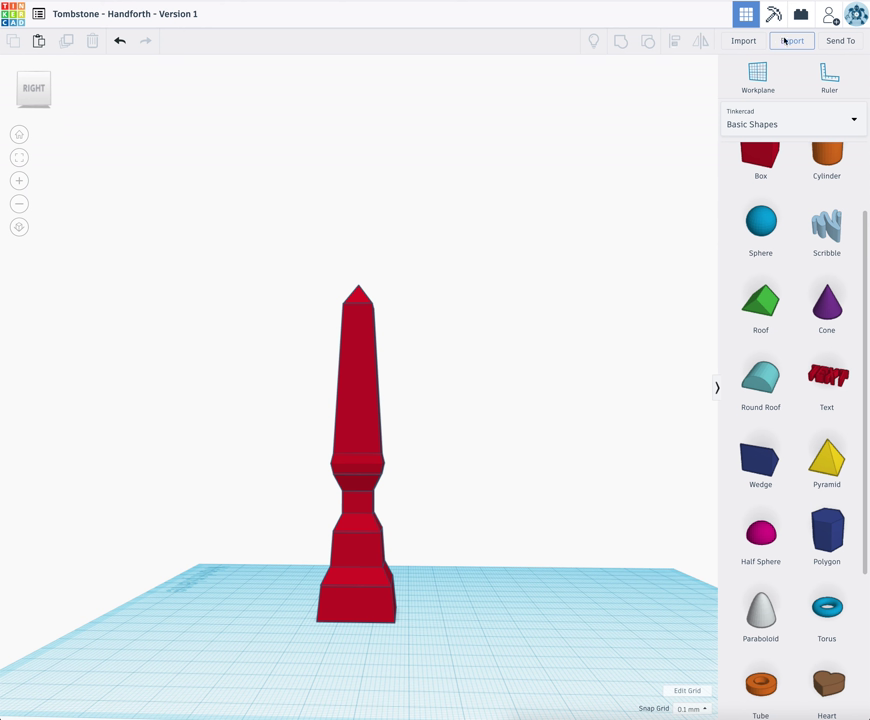
{"action": "left_click", "coordinate": [776, 41]}
{"action": "left_click", "coordinate": [475, 352]}
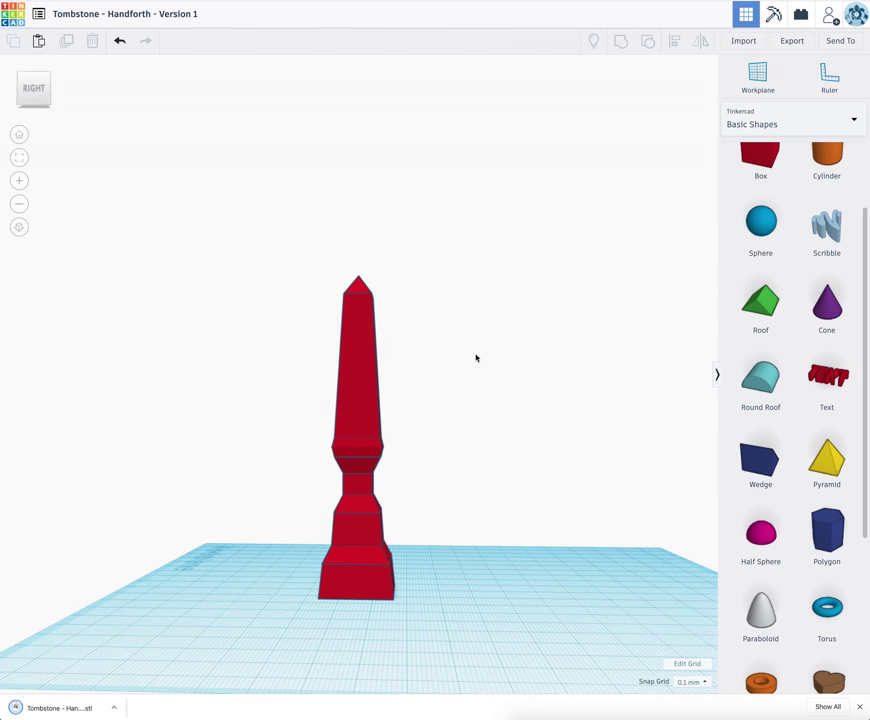